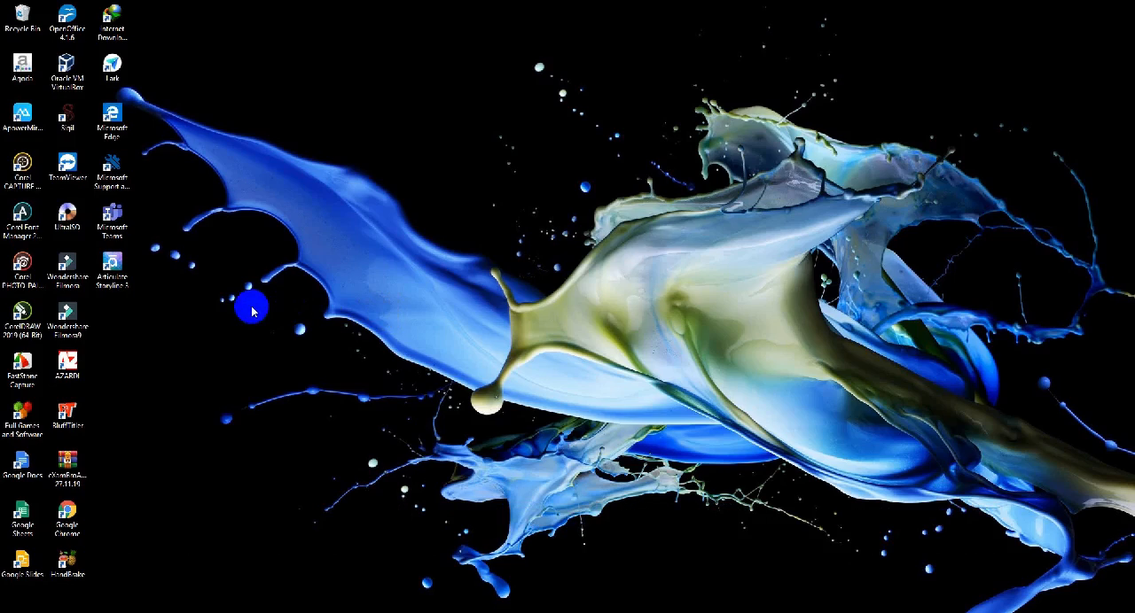
Launch Articulate Storyline 3 and open the recent project named project1
{"action": "double_click", "coordinate": [113, 269]}
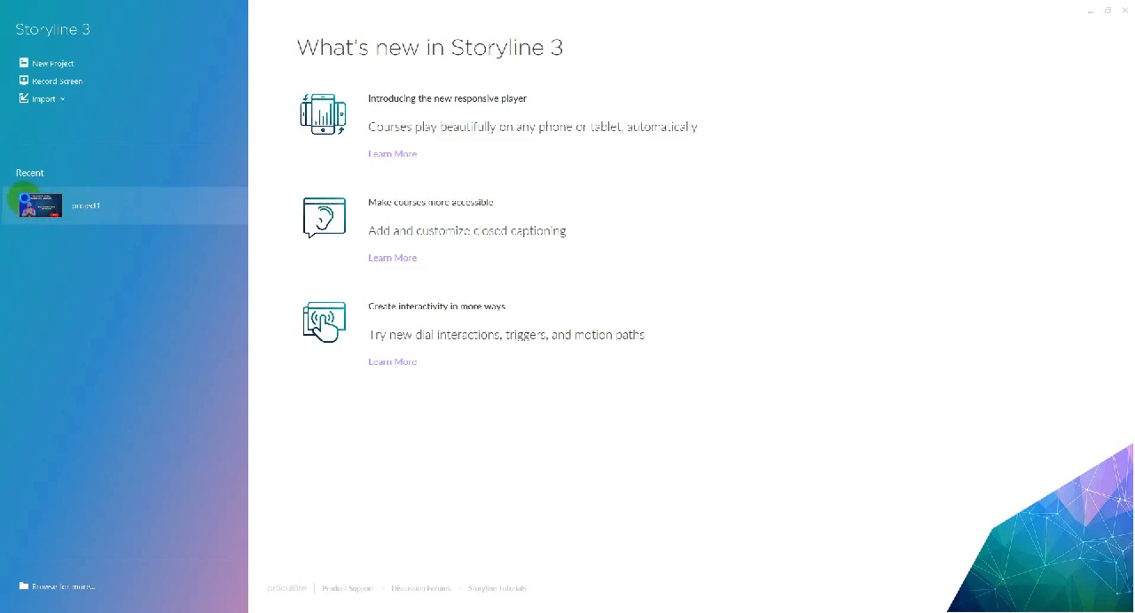
{"action": "left_click", "coordinate": [25, 198]}
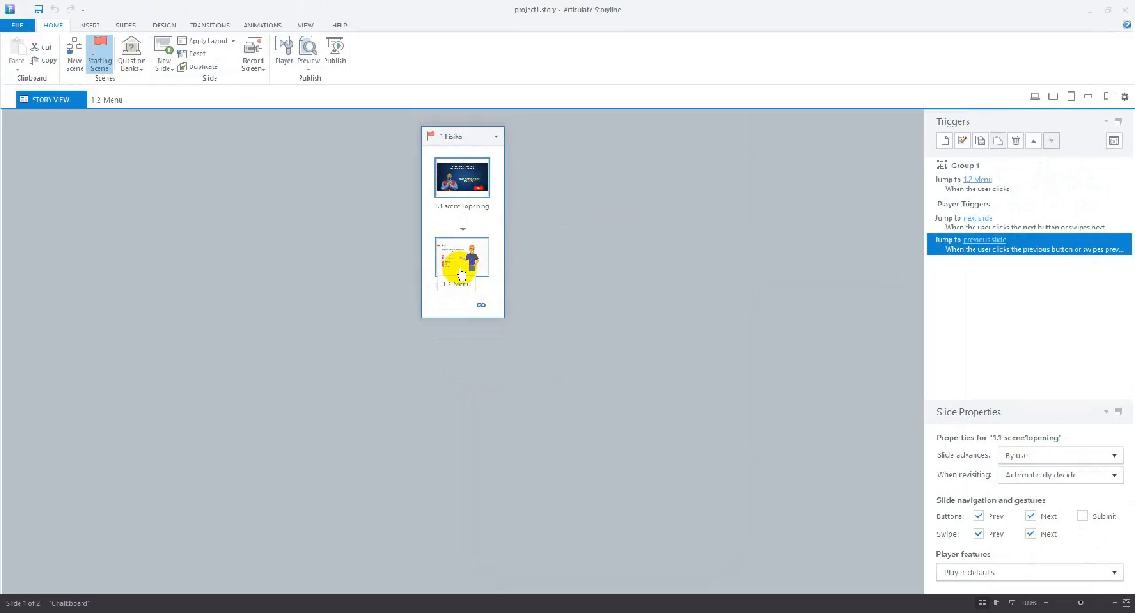
Add a new scene beside the existing one in the story and rename it Materi1
{"action": "left_click", "coordinate": [595, 275]}
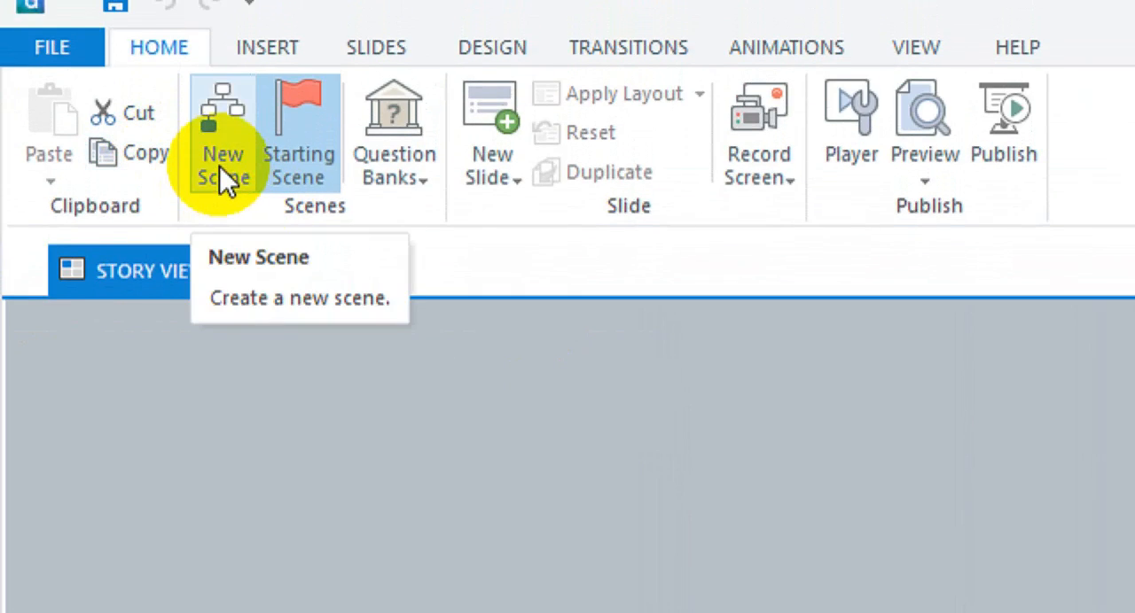
{"action": "left_click", "coordinate": [222, 173]}
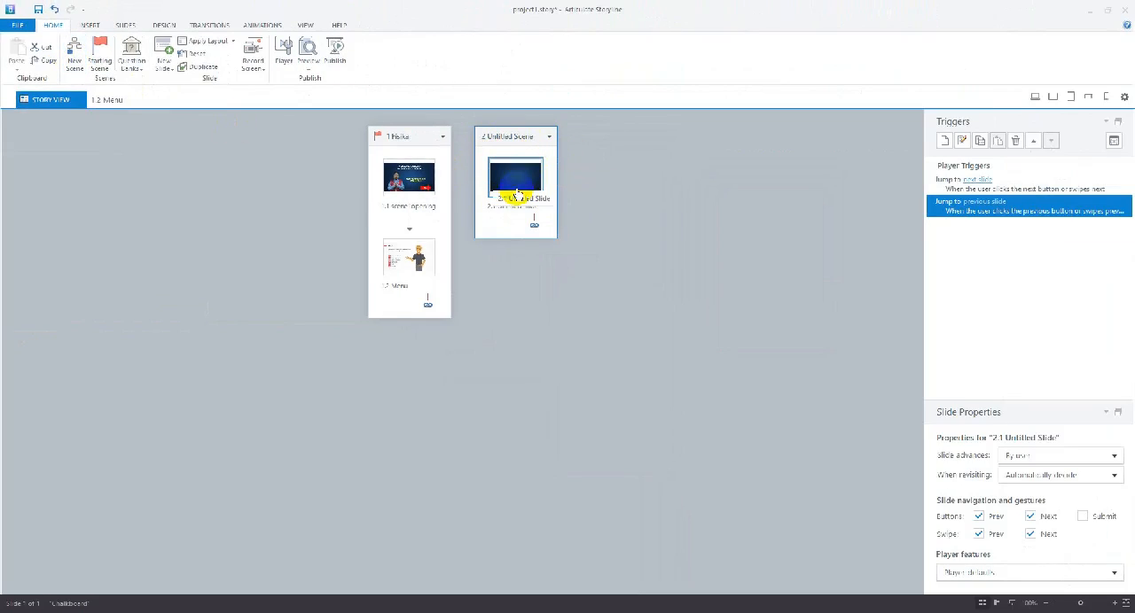
{"action": "right_click", "coordinate": [520, 139]}
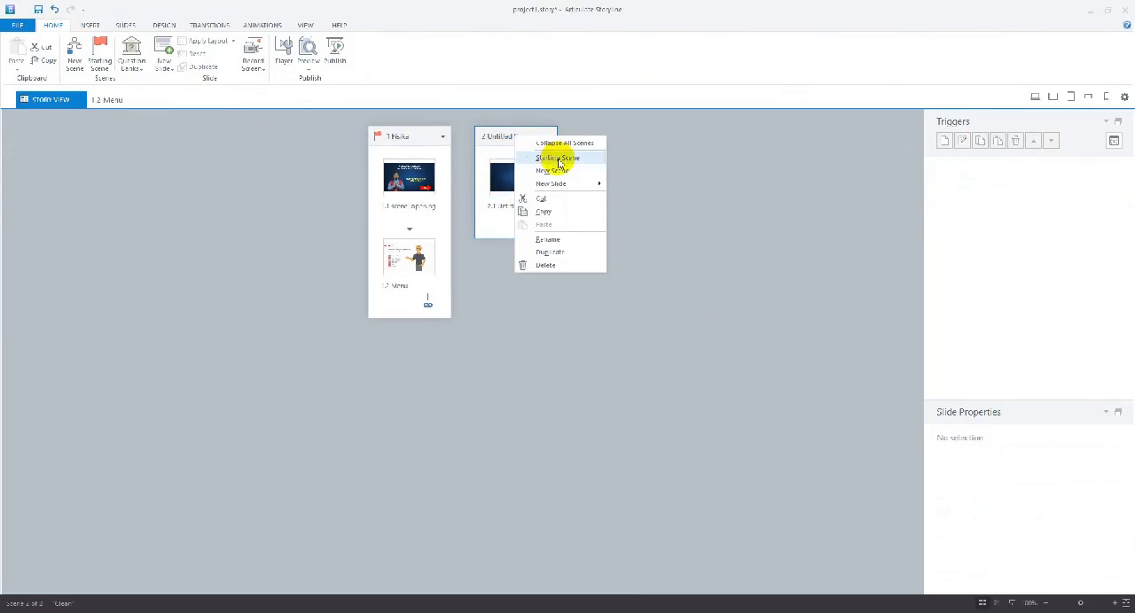
{"action": "left_click", "coordinate": [548, 238]}
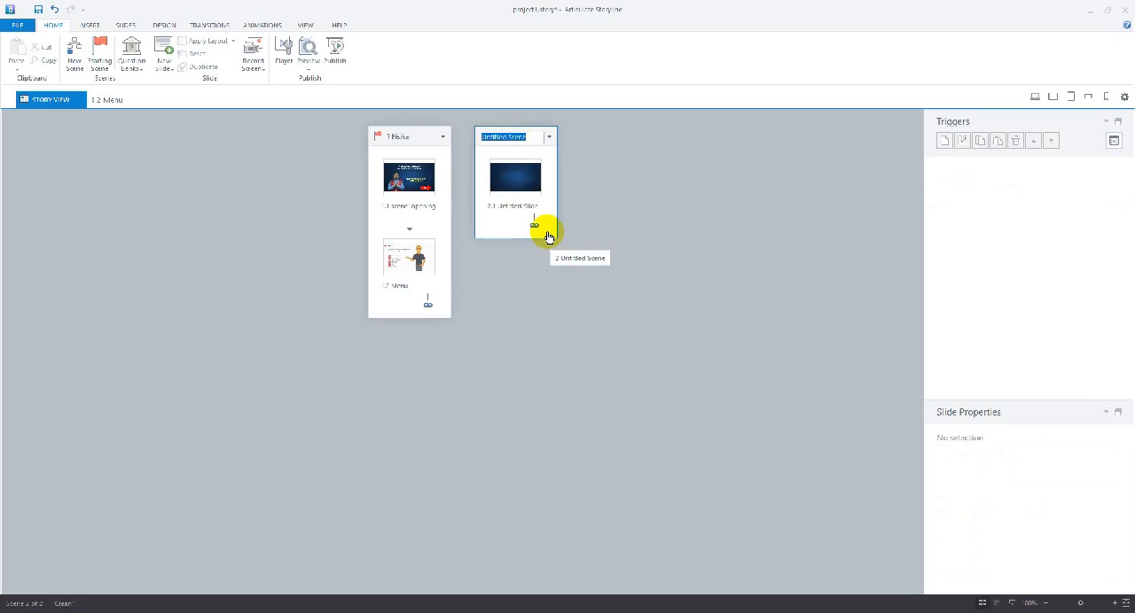
{"action": "type", "text": "Mater"}
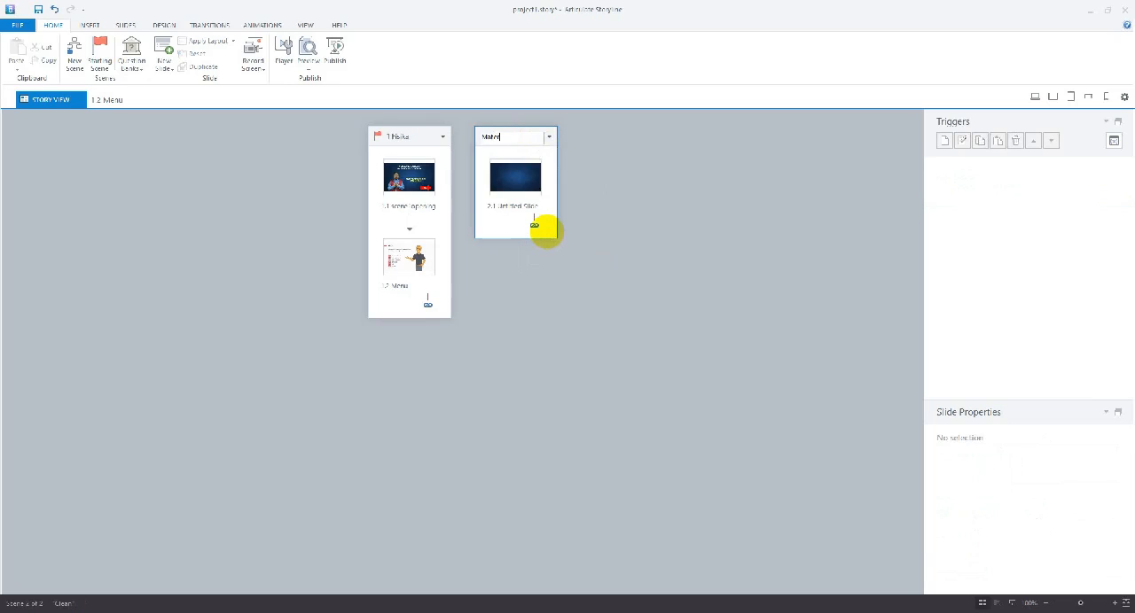
{"action": "type", "text": "i"}
{"action": "left_click", "coordinate": [573, 270]}
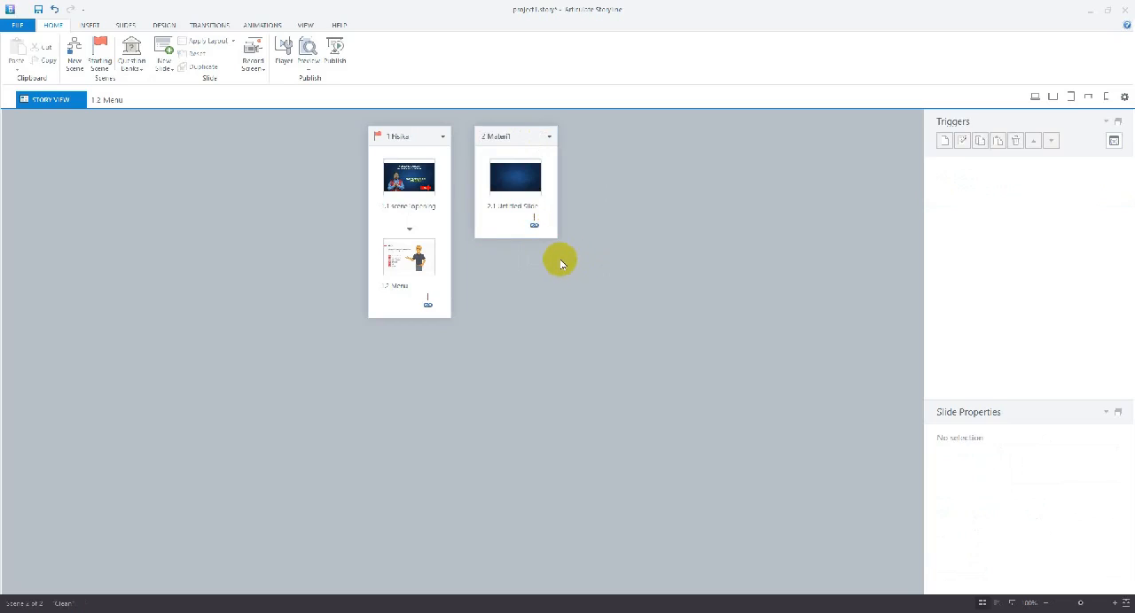
Rename the untitled slide in the Materi1 scene as Materi1
{"action": "right_click", "coordinate": [504, 209]}
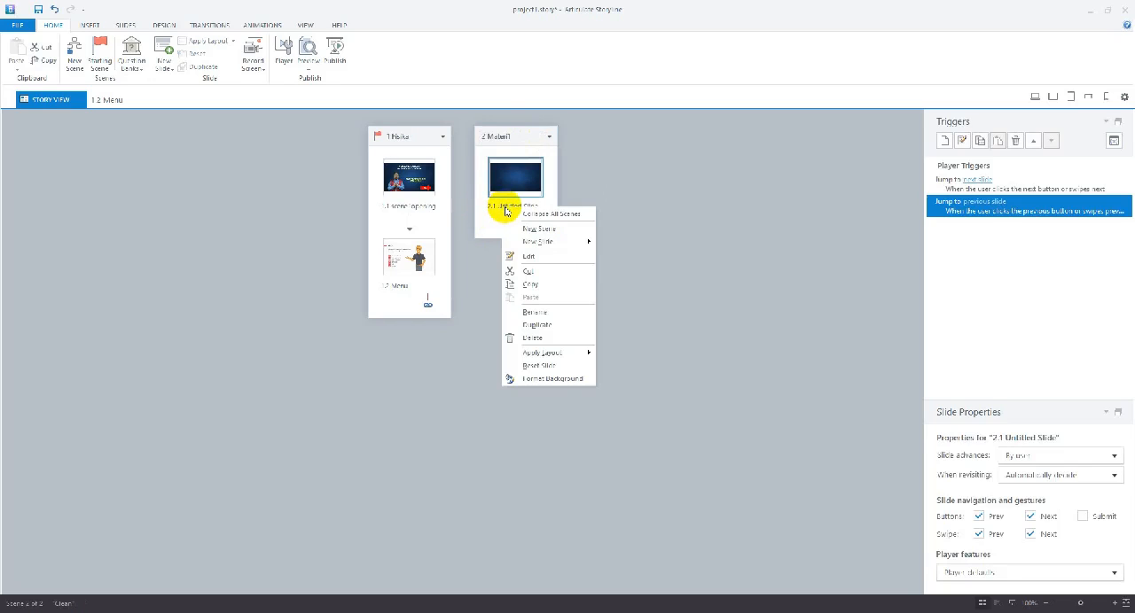
{"action": "left_click", "coordinate": [536, 319]}
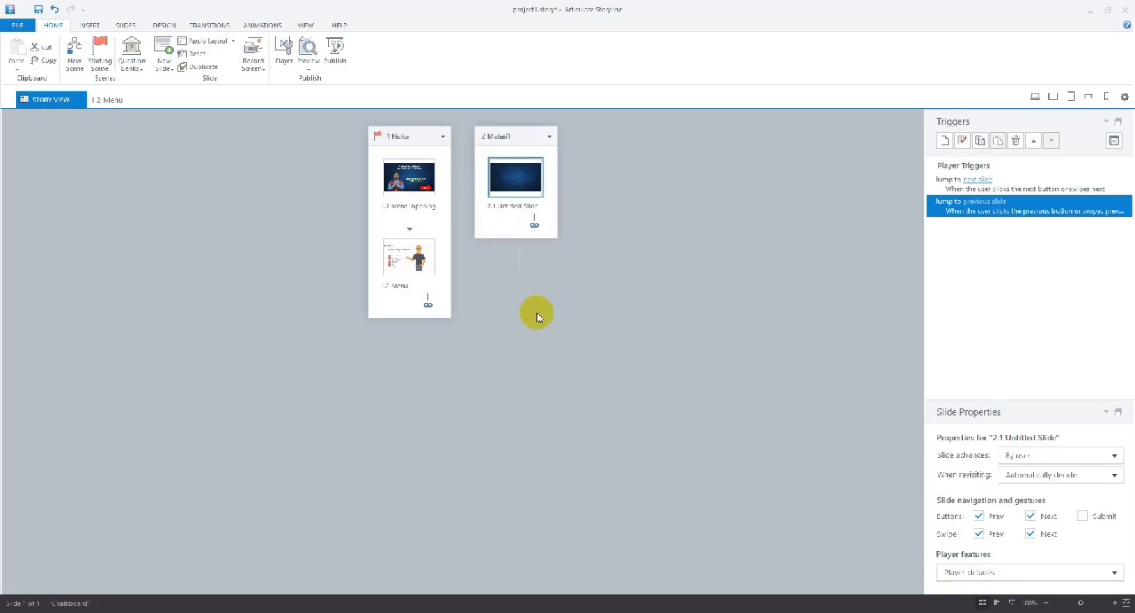
{"action": "right_click", "coordinate": [511, 209]}
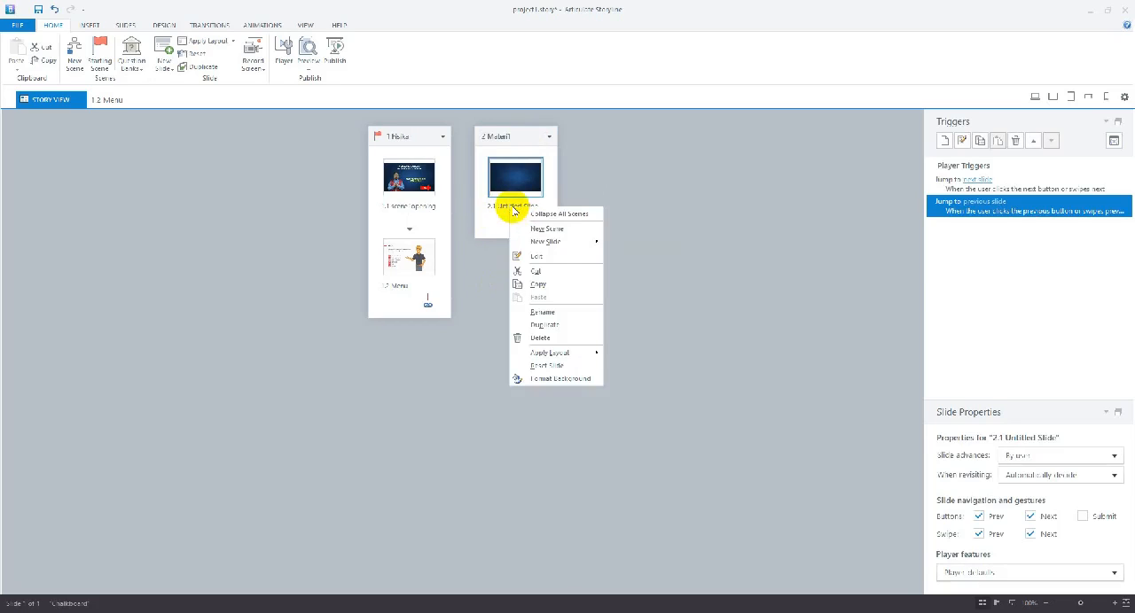
{"action": "left_click", "coordinate": [536, 313]}
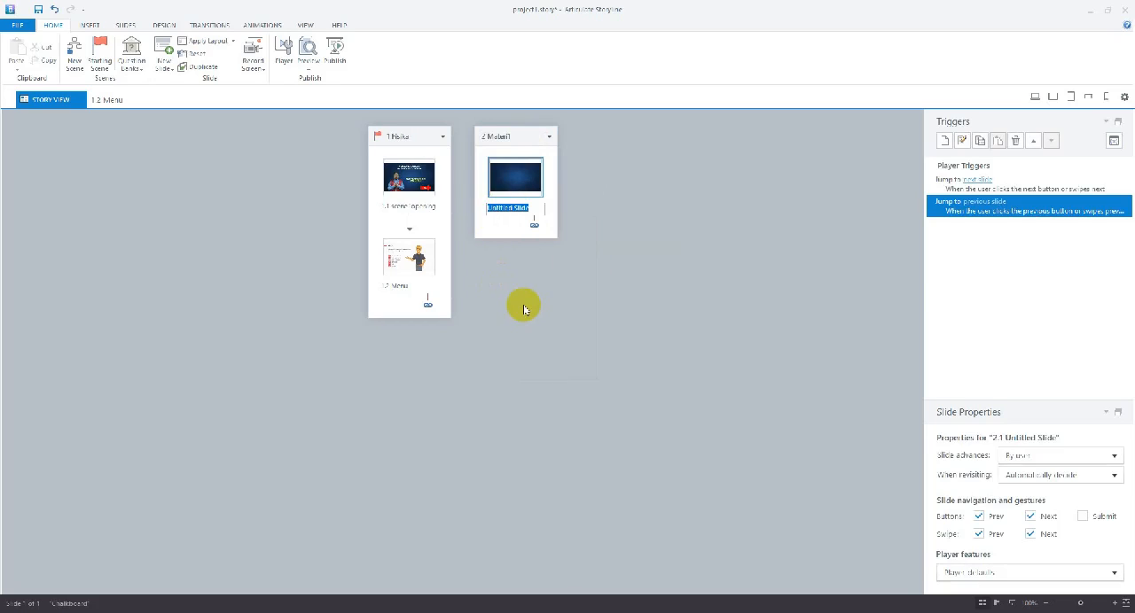
{"action": "type", "text": "M"}
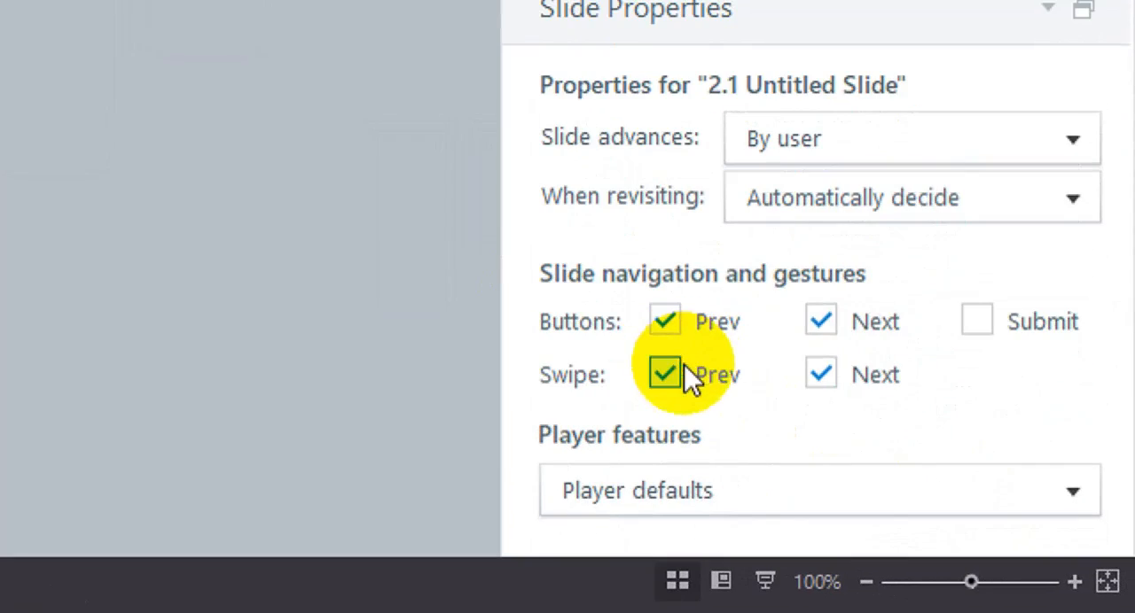
Disable the Prev and Next buttons and the Prev and Next swipe gestures for slide 2.1 Materi1
{"action": "left_click", "coordinate": [664, 321]}
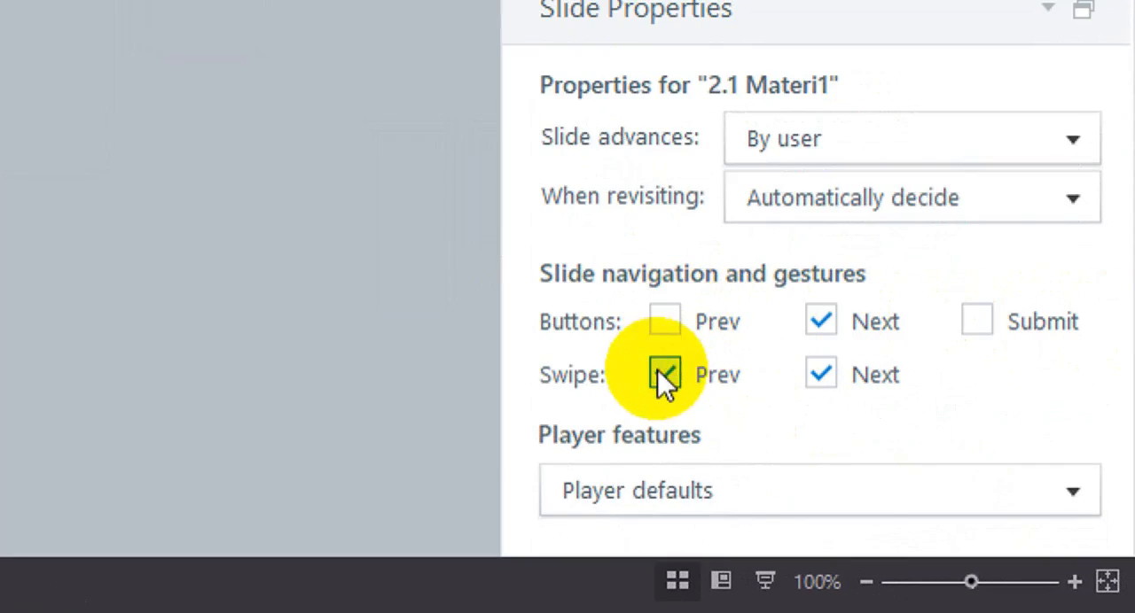
{"action": "left_click", "coordinate": [664, 374]}
{"action": "left_click", "coordinate": [842, 319]}
{"action": "left_click", "coordinate": [818, 376]}
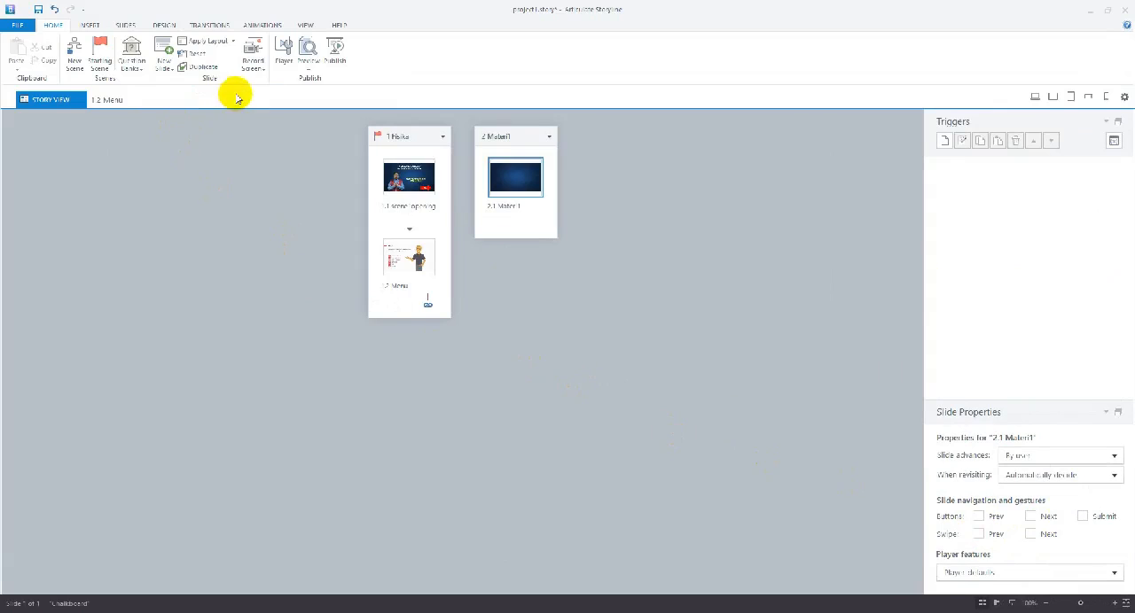
In the player properties, turn off the Resources and Menu tabs, the title and the volume control
{"action": "left_click", "coordinate": [282, 59]}
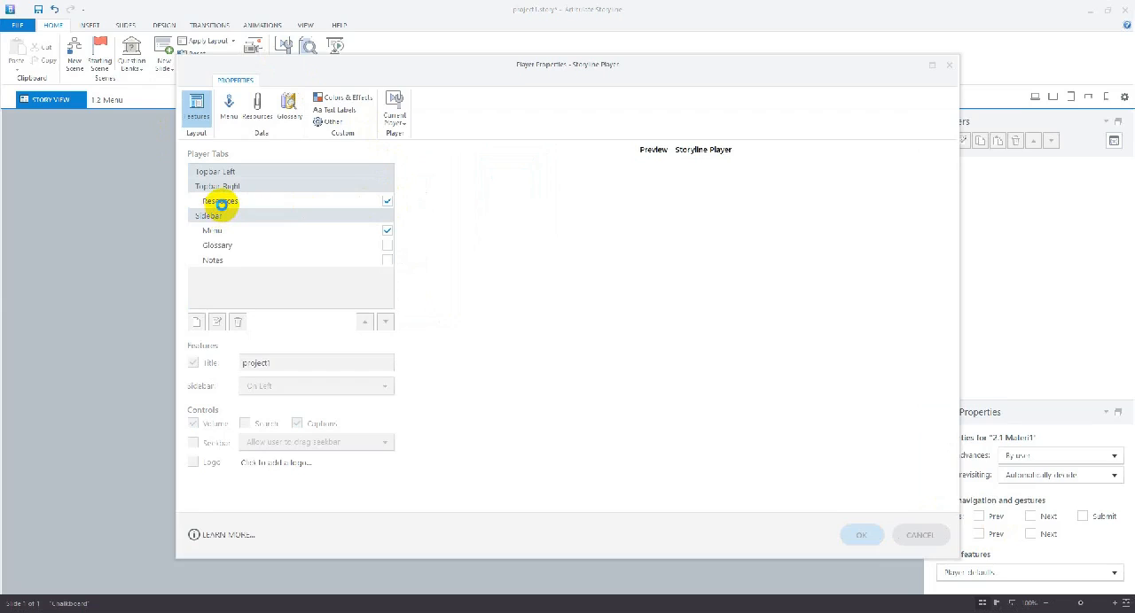
{"action": "left_click", "coordinate": [386, 201]}
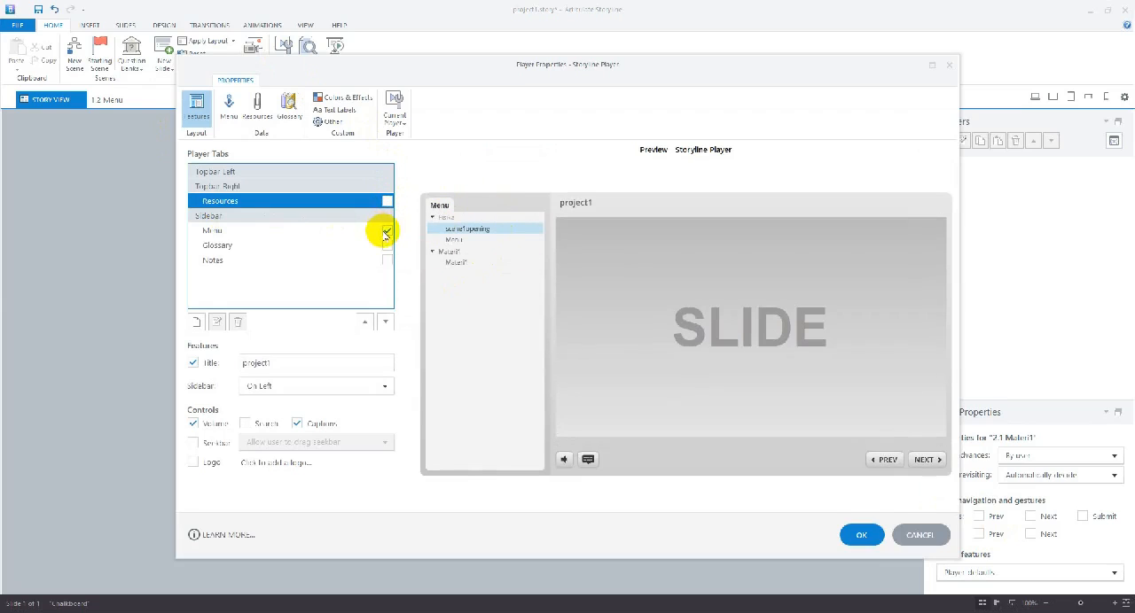
{"action": "left_click", "coordinate": [386, 231]}
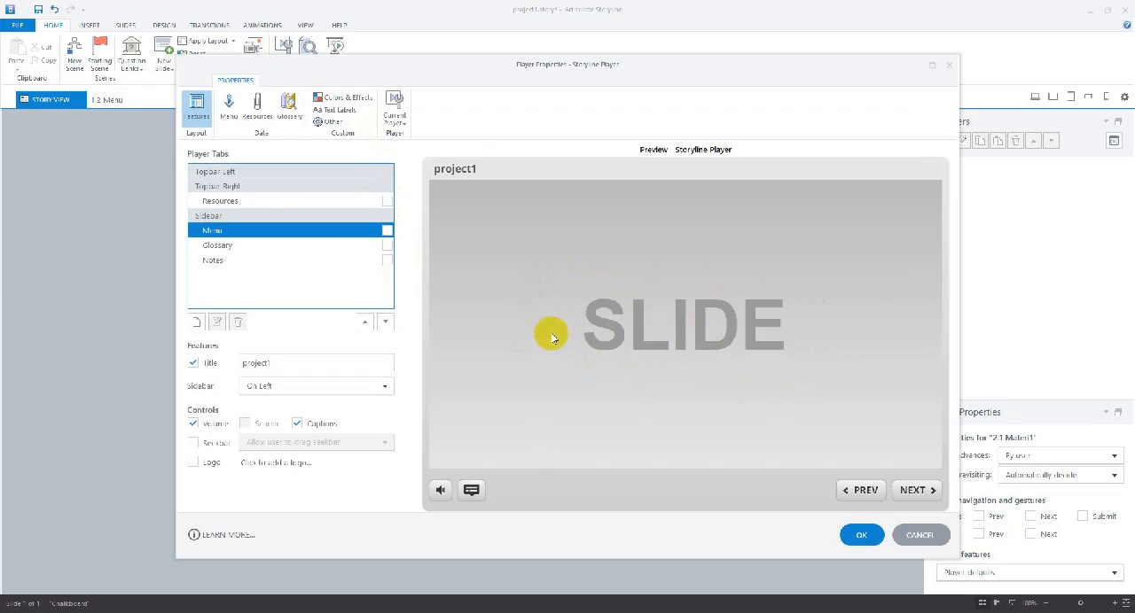
{"action": "left_click", "coordinate": [191, 364]}
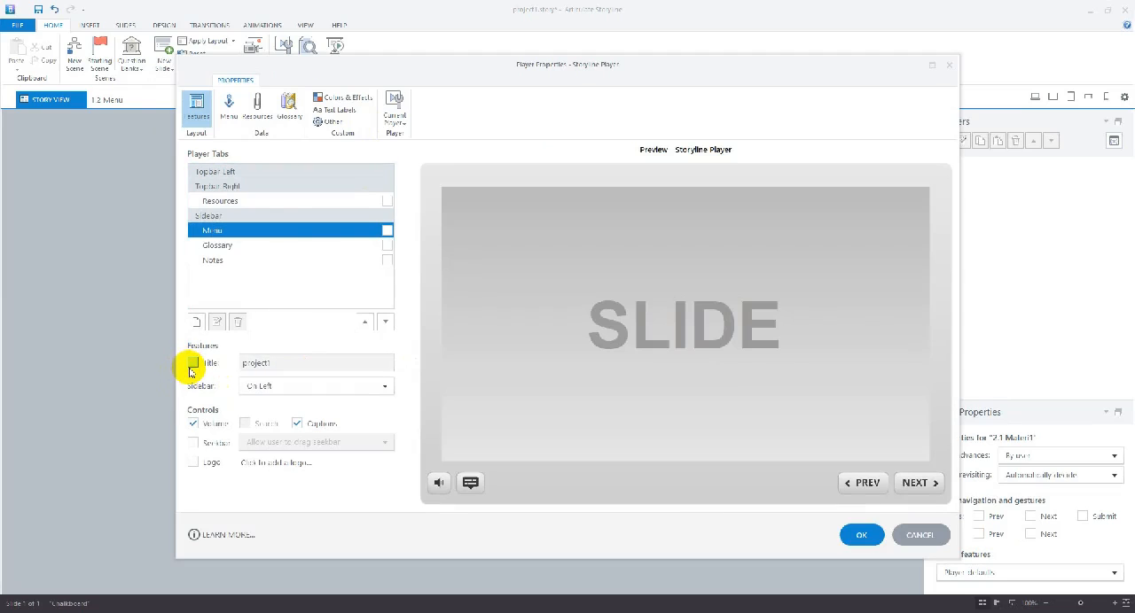
{"action": "left_click", "coordinate": [193, 423]}
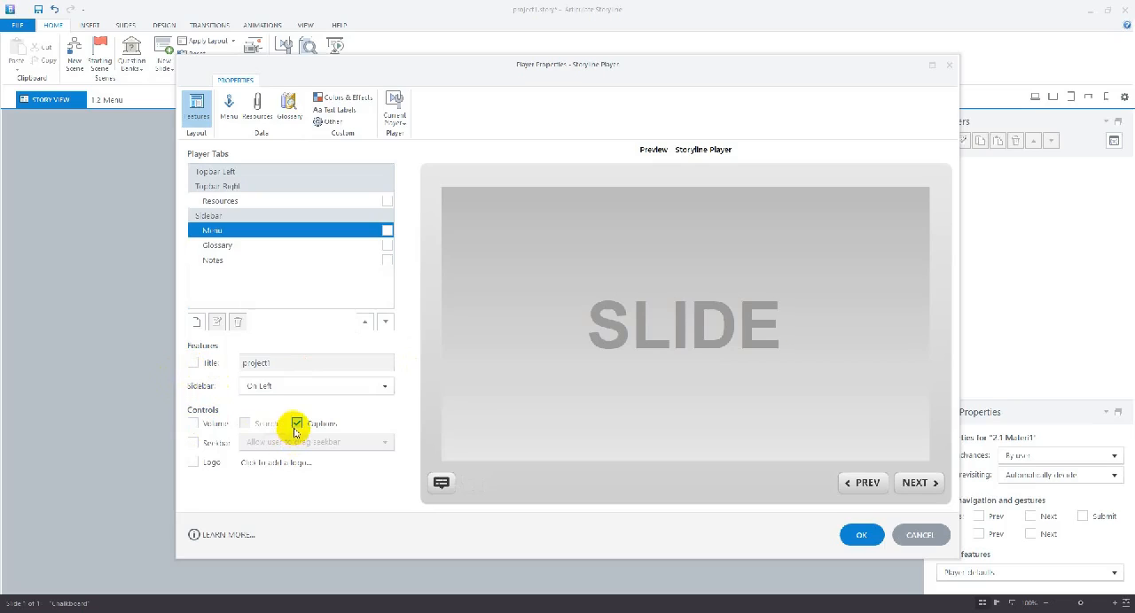
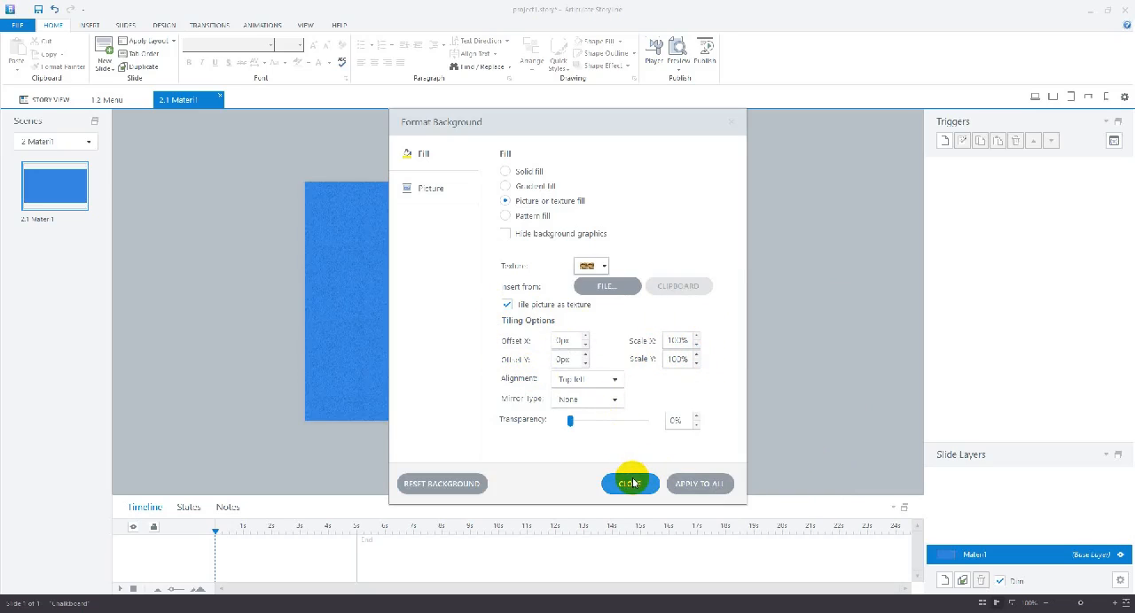
Set the transparency of the Materi1 slide's background texture to 30%
{"action": "mouse_move", "coordinate": [569, 421]}
{"action": "left_mouse_down"}
{"action": "mouse_move", "coordinate": [606, 420]}
{"action": "mouse_move", "coordinate": [586, 424]}
{"action": "left_mouse_up"}
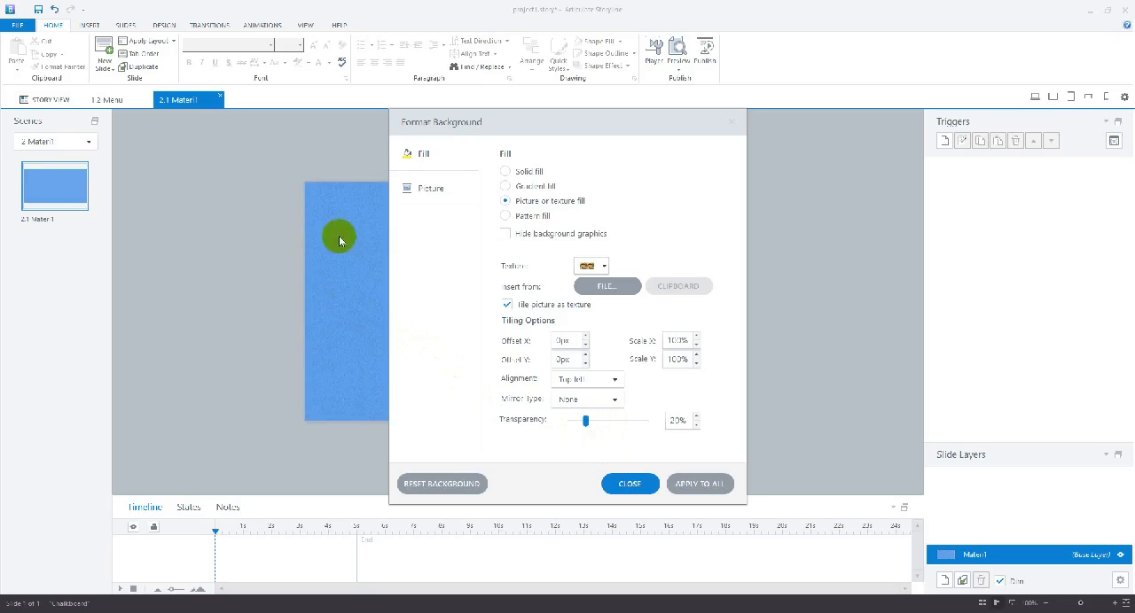
{"action": "mouse_move", "coordinate": [586, 422]}
{"action": "left_mouse_down"}
{"action": "mouse_move", "coordinate": [608, 421]}
{"action": "mouse_move", "coordinate": [553, 423]}
{"action": "mouse_move", "coordinate": [596, 426]}
{"action": "left_mouse_up"}
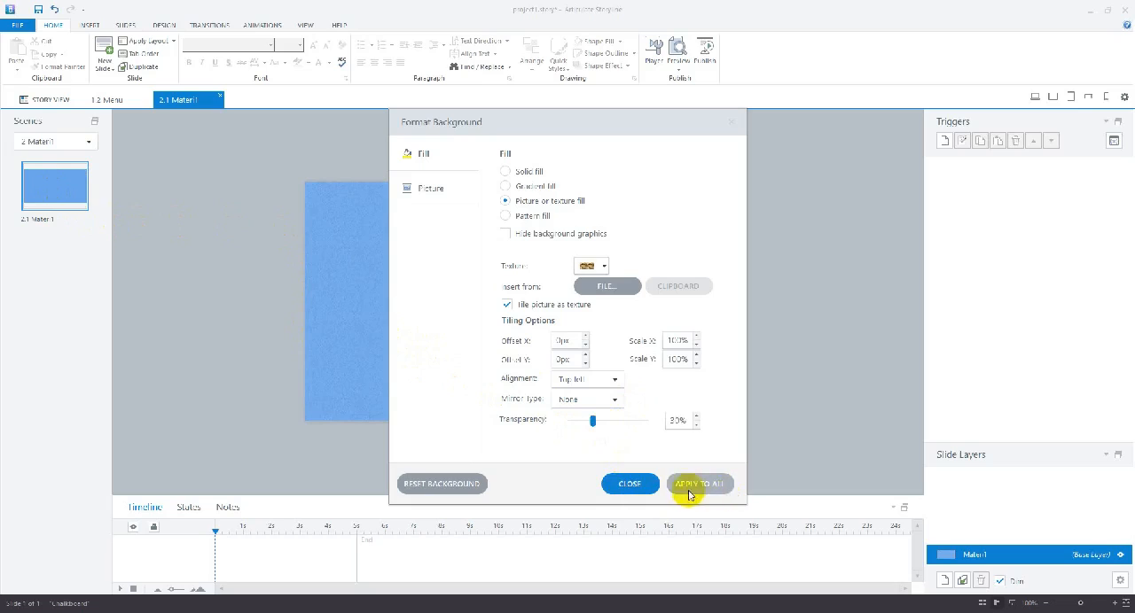
{"action": "left_click", "coordinate": [624, 483]}
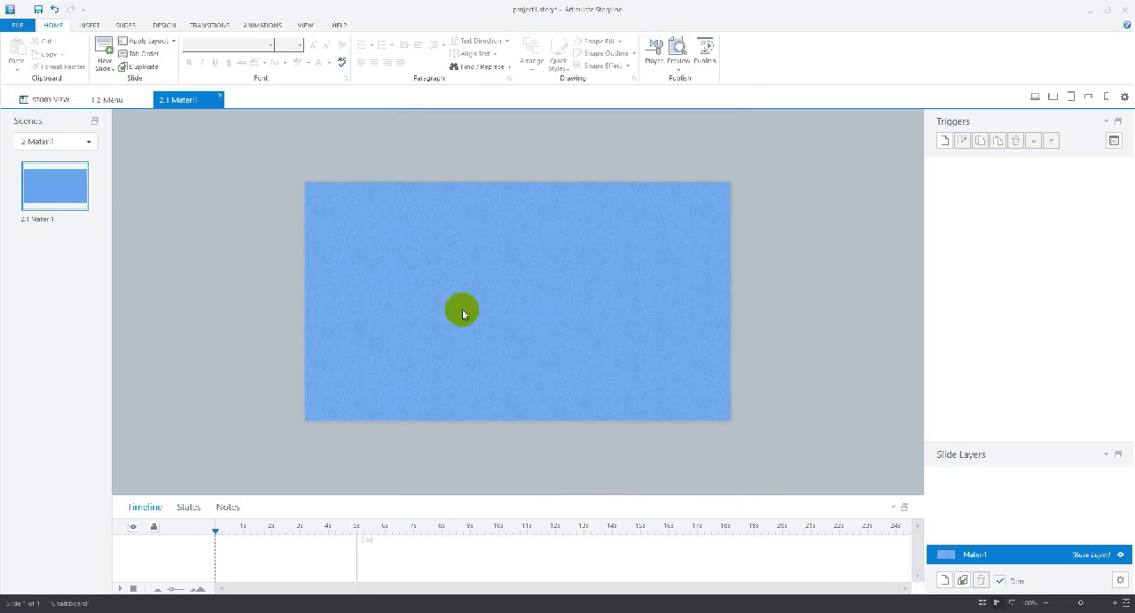
Examine the numbered entries on slide 1.2 Menu against the blank slide 2.1 Materi1
{"action": "left_click", "coordinate": [99, 100]}
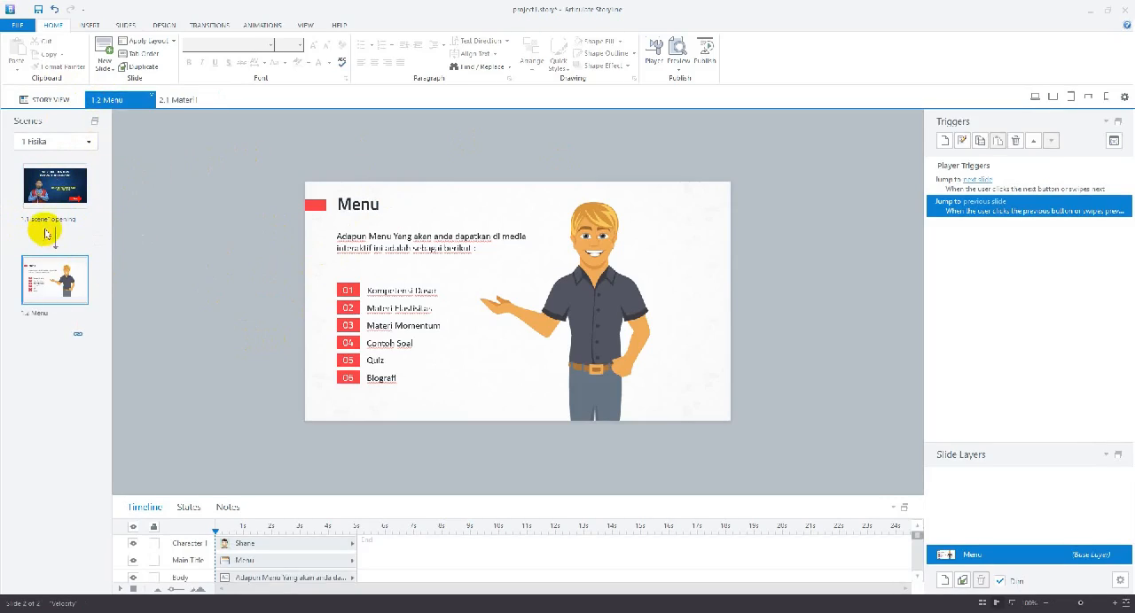
{"action": "left_click", "coordinate": [185, 106]}
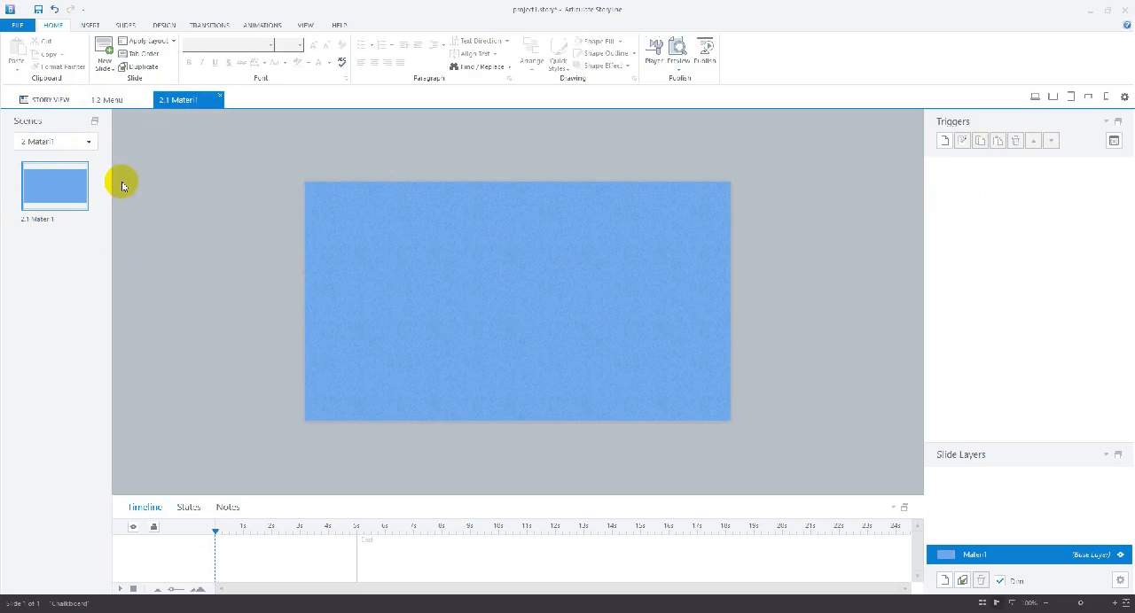
{"action": "left_click", "coordinate": [106, 101]}
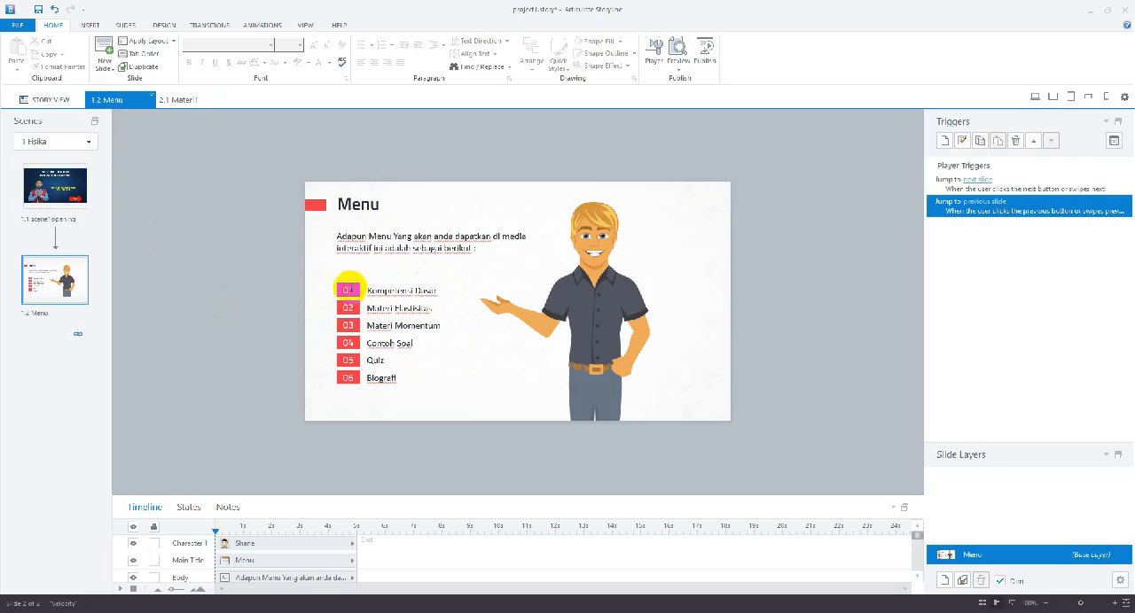
{"action": "left_click", "coordinate": [348, 287]}
{"action": "right_click", "coordinate": [352, 285]}
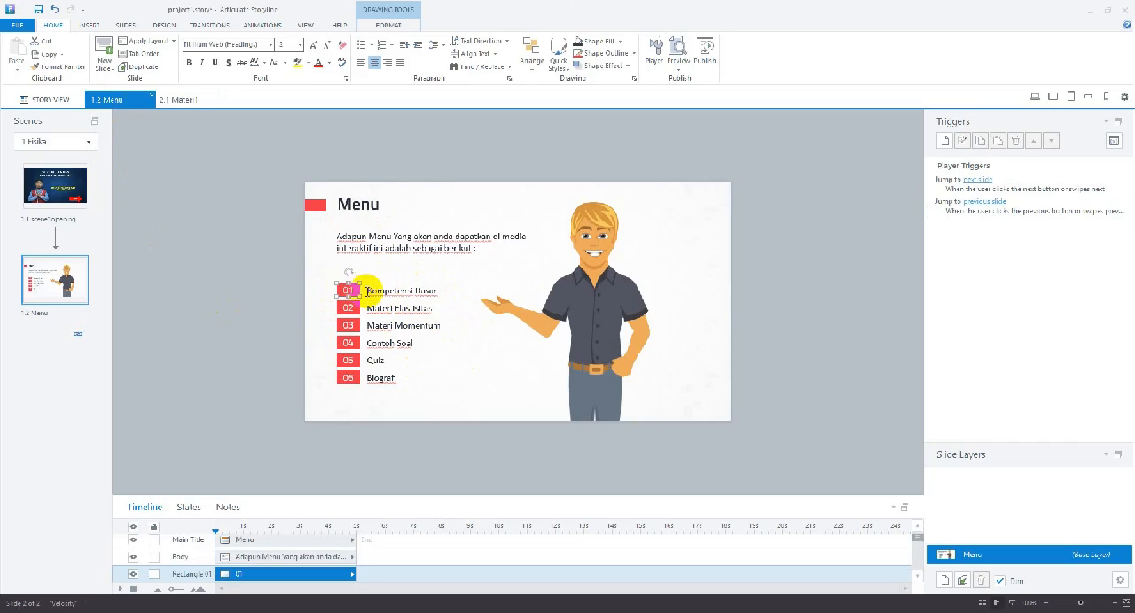
{"action": "left_click", "coordinate": [182, 99]}
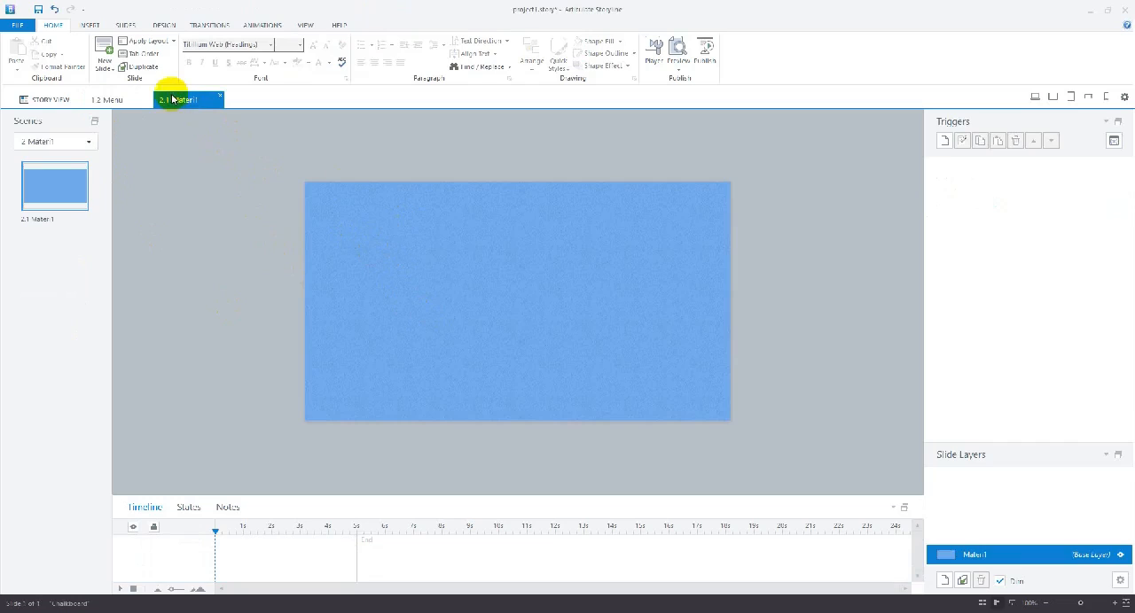
{"action": "left_click", "coordinate": [91, 25]}
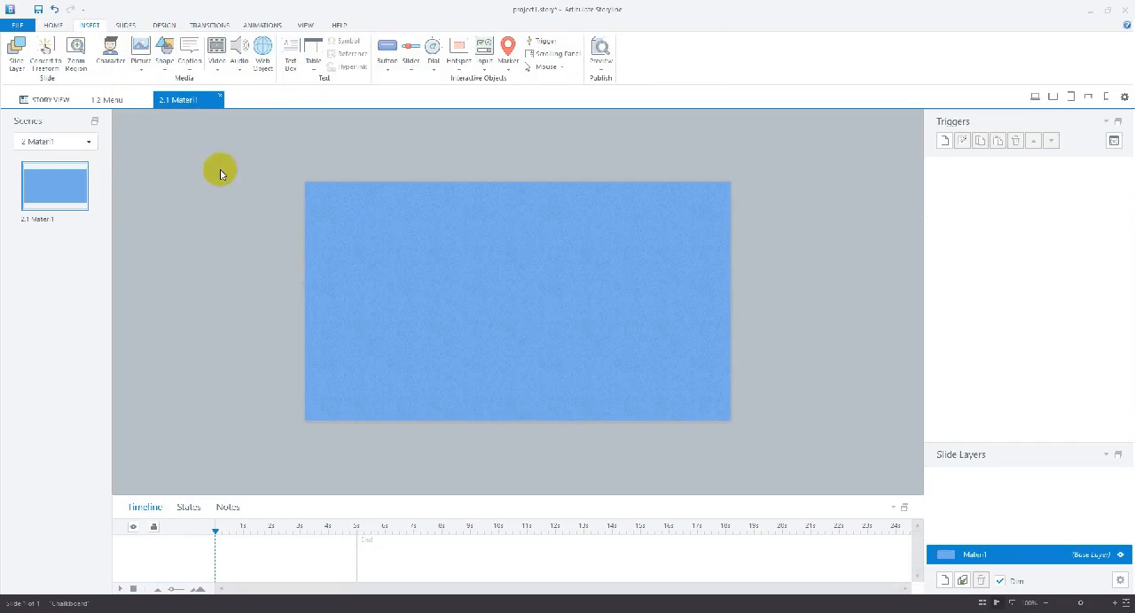
{"action": "left_click", "coordinate": [110, 98]}
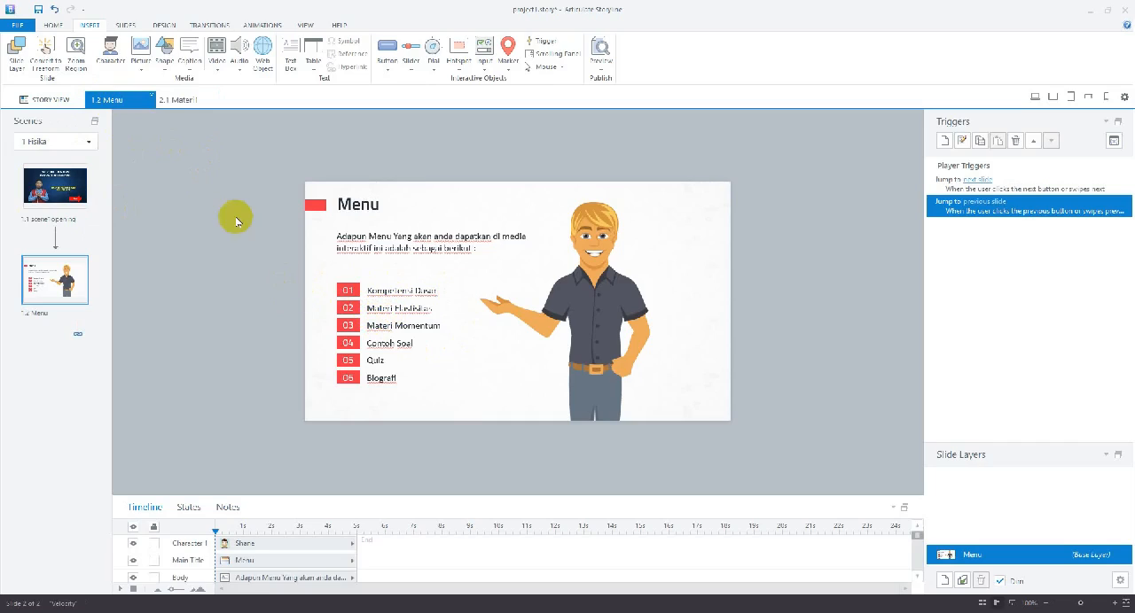
{"action": "left_click", "coordinate": [178, 101]}
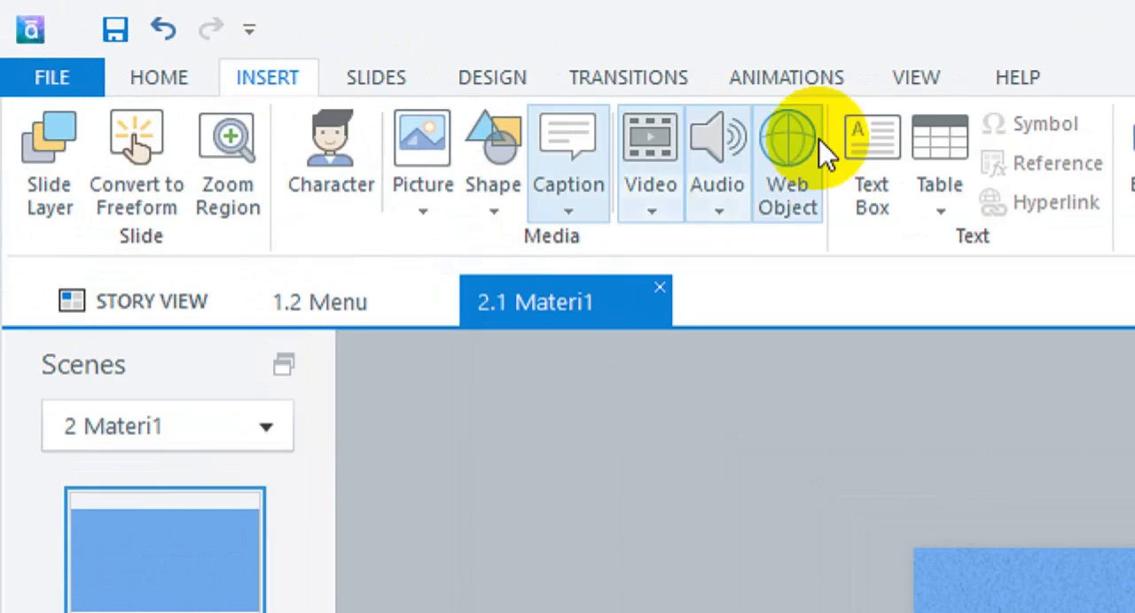
Add a text box reading KOMPETENSI DASAR near the slide's upper edge and narrow it to fit the text
{"action": "left_click", "coordinate": [858, 153]}
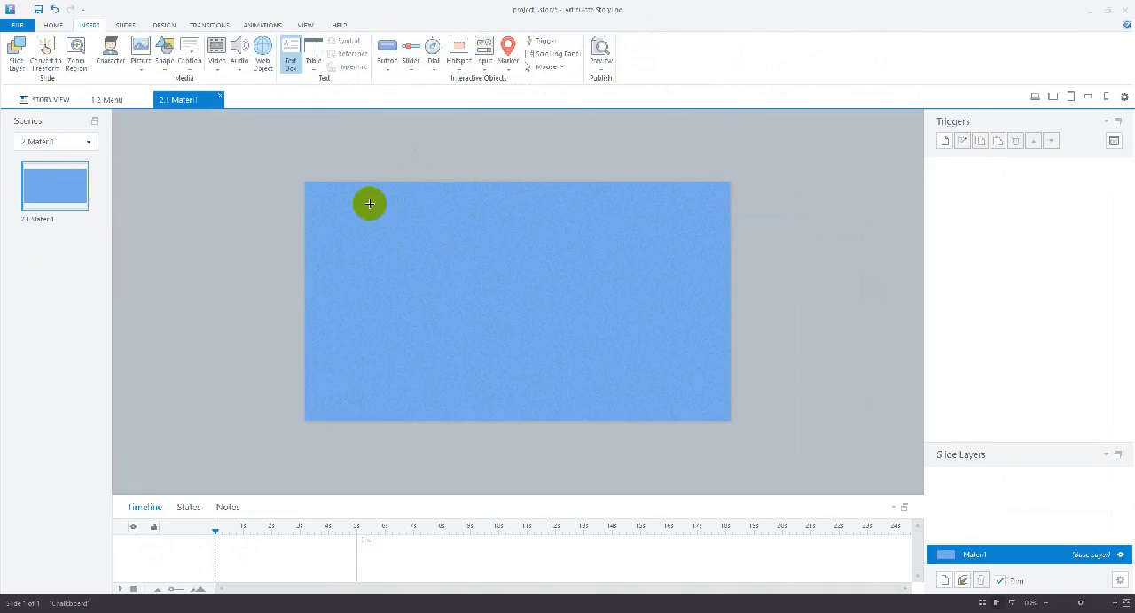
{"action": "mouse_move", "coordinate": [369, 204]}
{"action": "left_mouse_down"}
{"action": "mouse_move", "coordinate": [582, 251]}
{"action": "mouse_move", "coordinate": [628, 249]}
{"action": "left_mouse_up"}
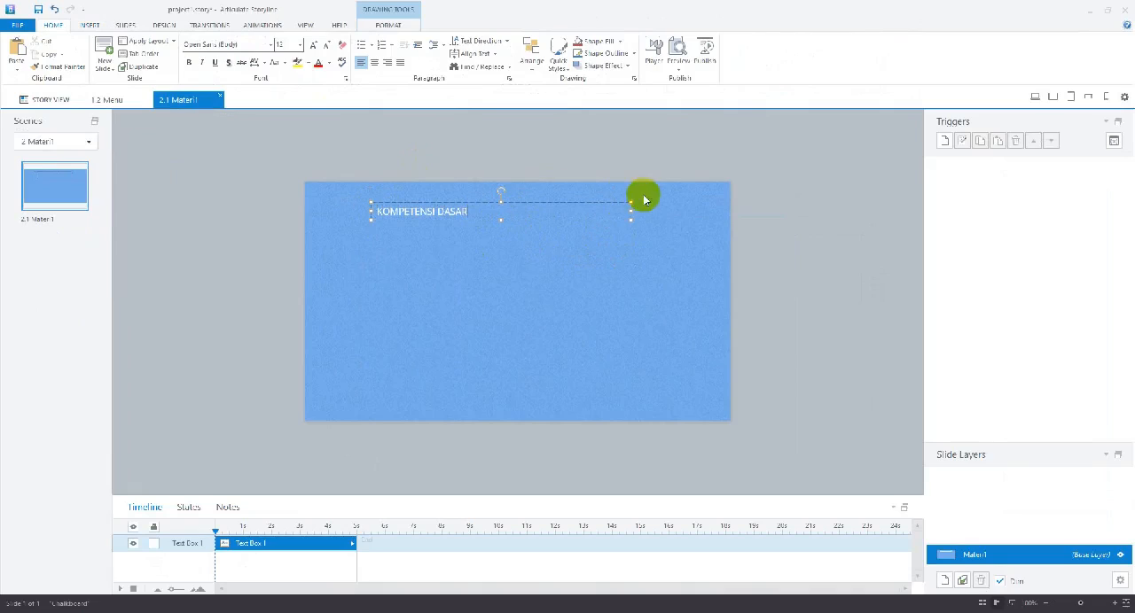
{"action": "left_click_drag", "start_coordinate": [628, 211], "coordinate": [488, 212]}
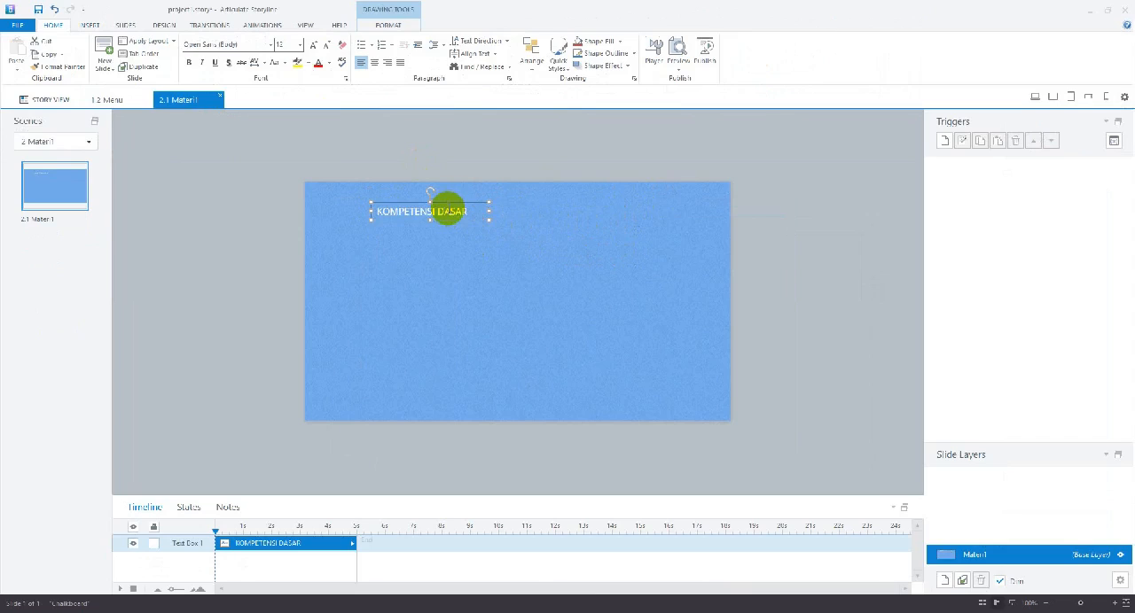
Format the KOMPETENSI DASAR heading as black, bold, centered text
{"action": "left_click", "coordinate": [328, 63]}
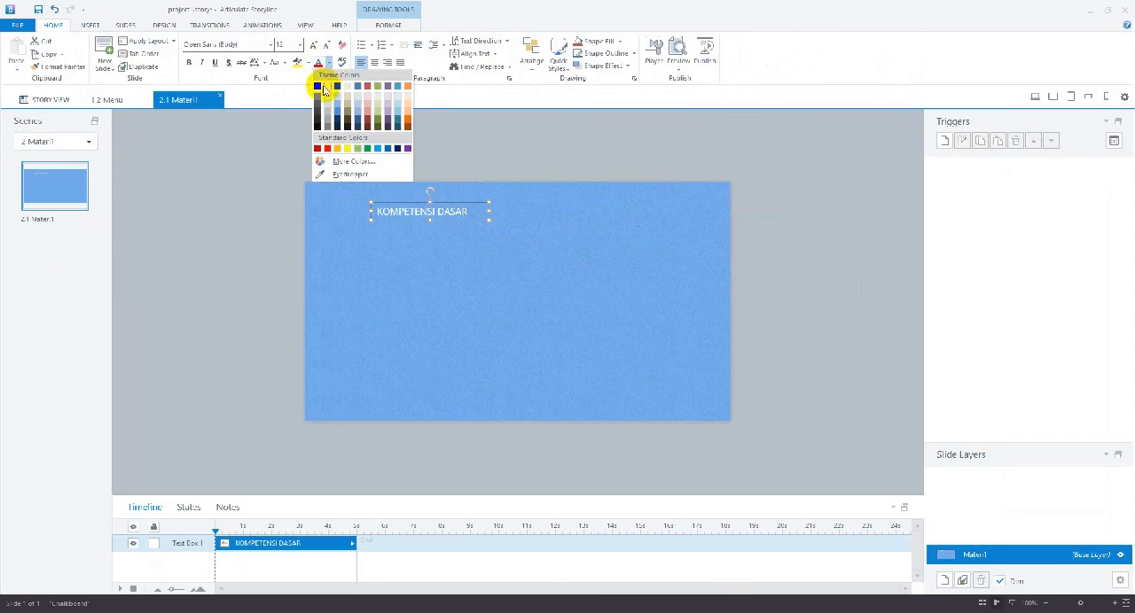
{"action": "left_click", "coordinate": [324, 86]}
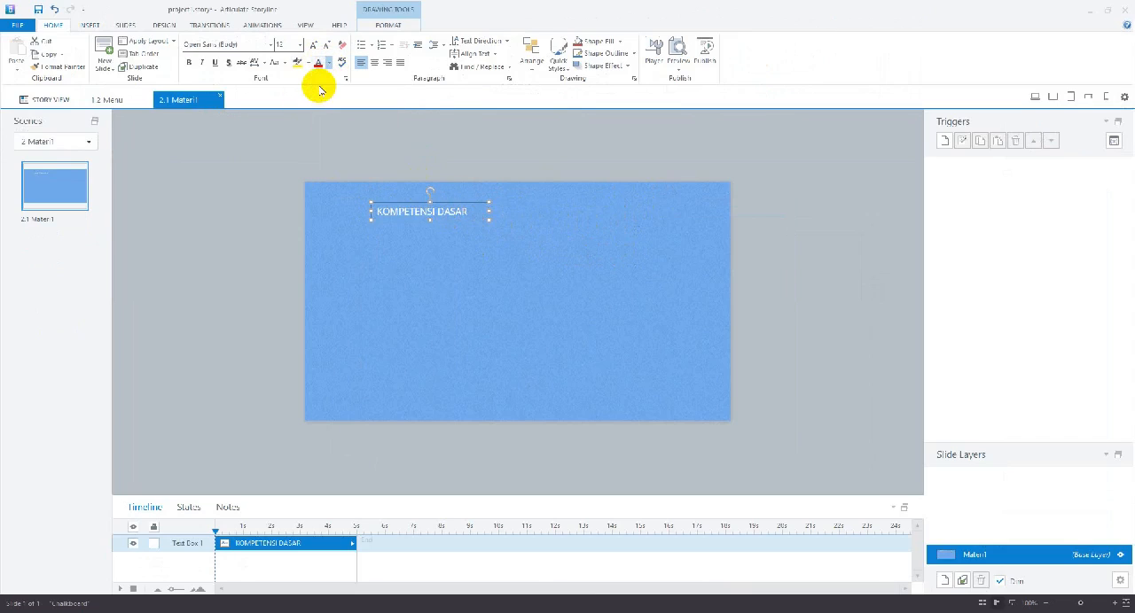
{"action": "left_click", "coordinate": [189, 63]}
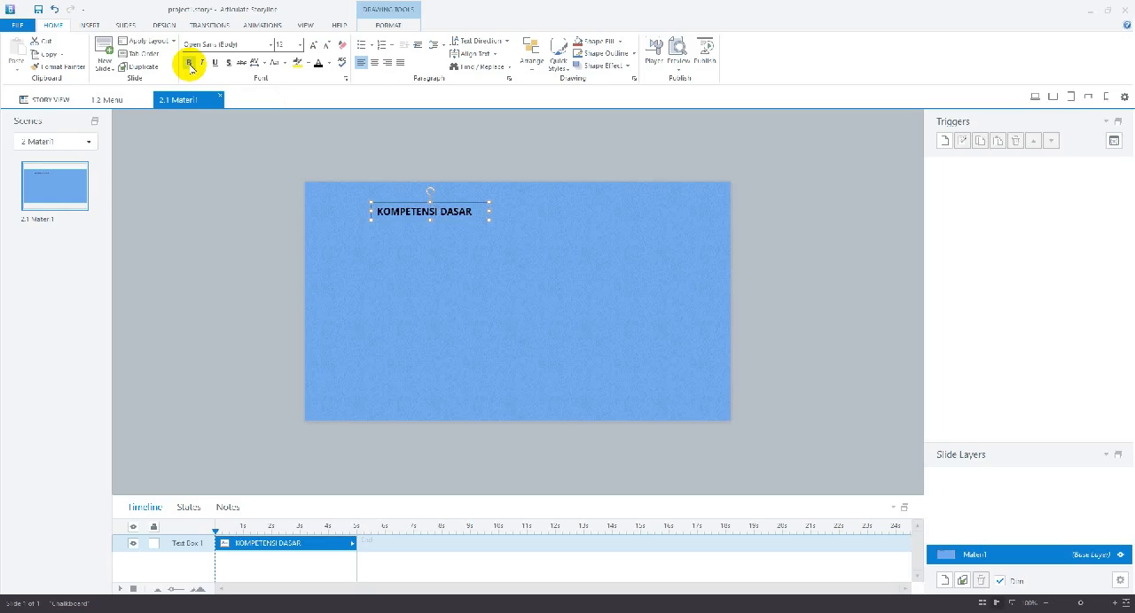
{"action": "left_click", "coordinate": [374, 63]}
Change the KOMPETENSI DASAR heading's font to Comic Sans MS
{"action": "left_click", "coordinate": [272, 46]}
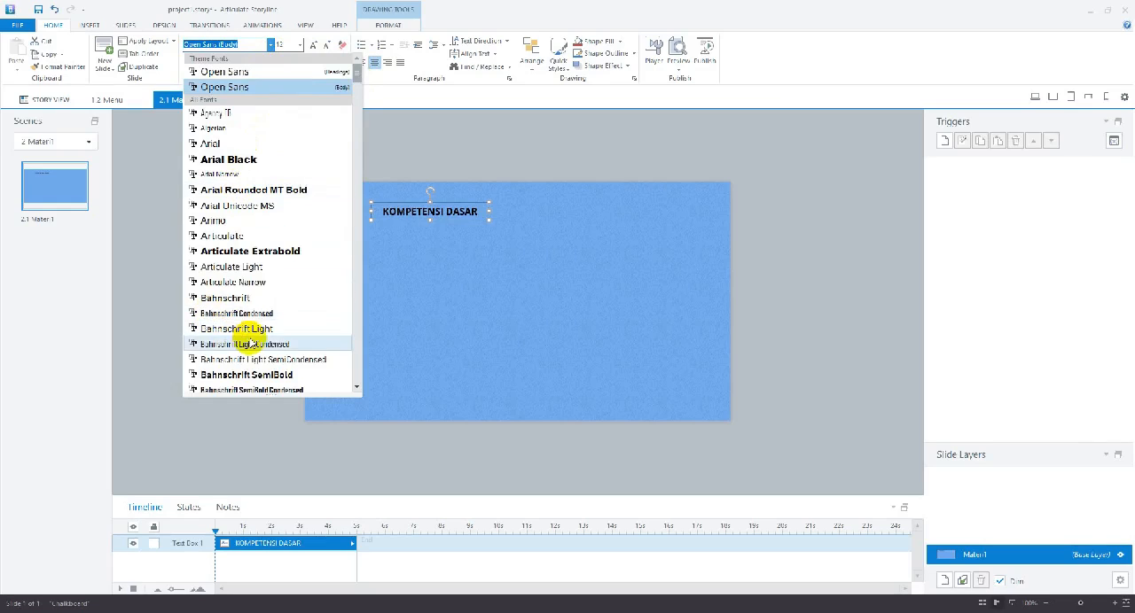
{"action": "scroll", "coordinate": [275, 328], "scroll_direction": "down", "scroll_amount": 5}
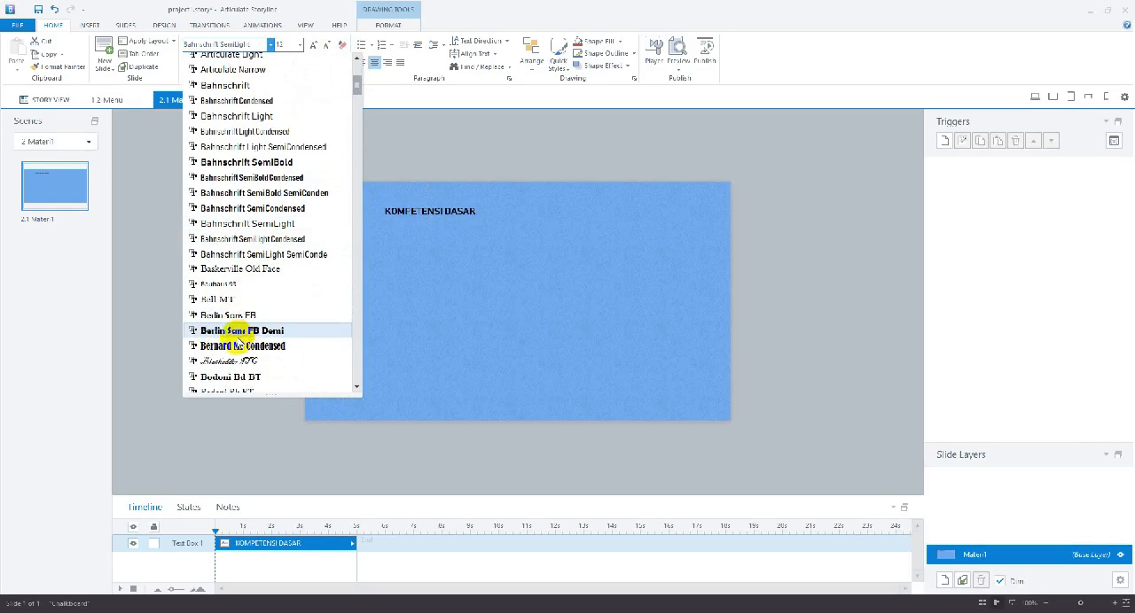
{"action": "scroll", "coordinate": [238, 343], "scroll_direction": "down", "scroll_amount": 2}
{"action": "scroll", "coordinate": [237, 341], "scroll_direction": "down", "scroll_amount": 1}
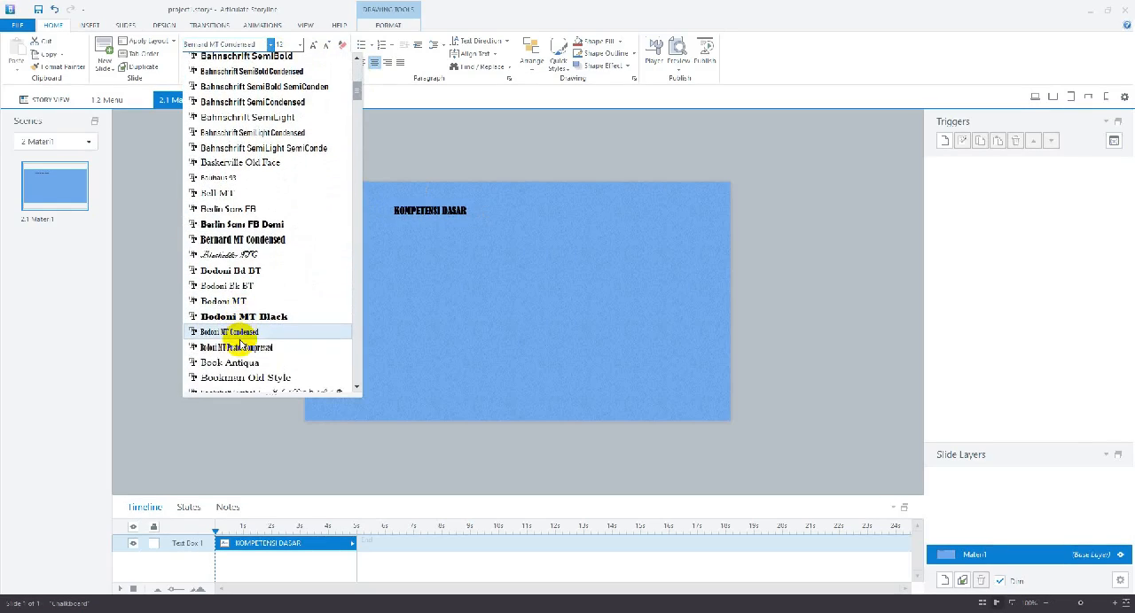
{"action": "scroll", "coordinate": [234, 330], "scroll_direction": "down", "scroll_amount": 2}
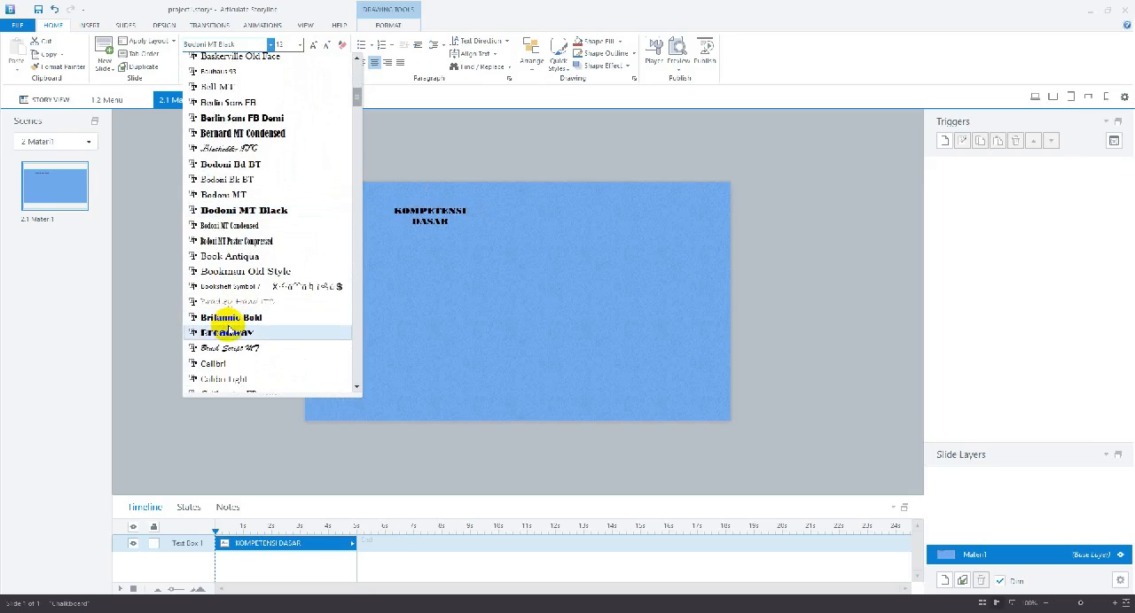
{"action": "scroll", "coordinate": [232, 332], "scroll_direction": "down", "scroll_amount": 3}
{"action": "scroll", "coordinate": [235, 332], "scroll_direction": "down", "scroll_amount": 3}
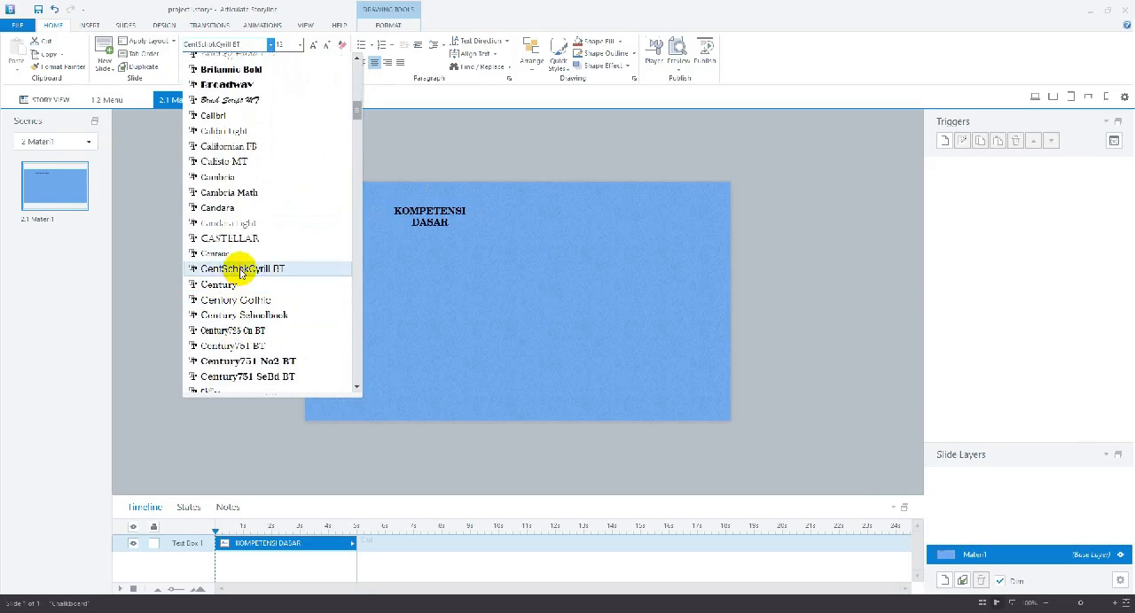
{"action": "scroll", "coordinate": [248, 326], "scroll_direction": "down", "scroll_amount": 3}
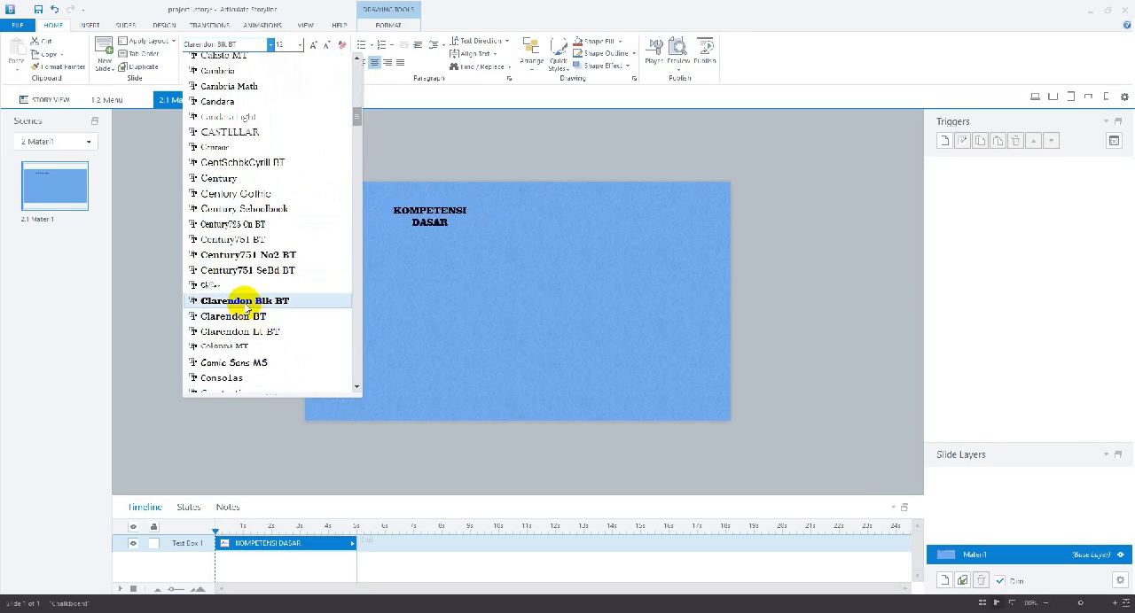
{"action": "scroll", "coordinate": [246, 304], "scroll_direction": "down", "scroll_amount": 2}
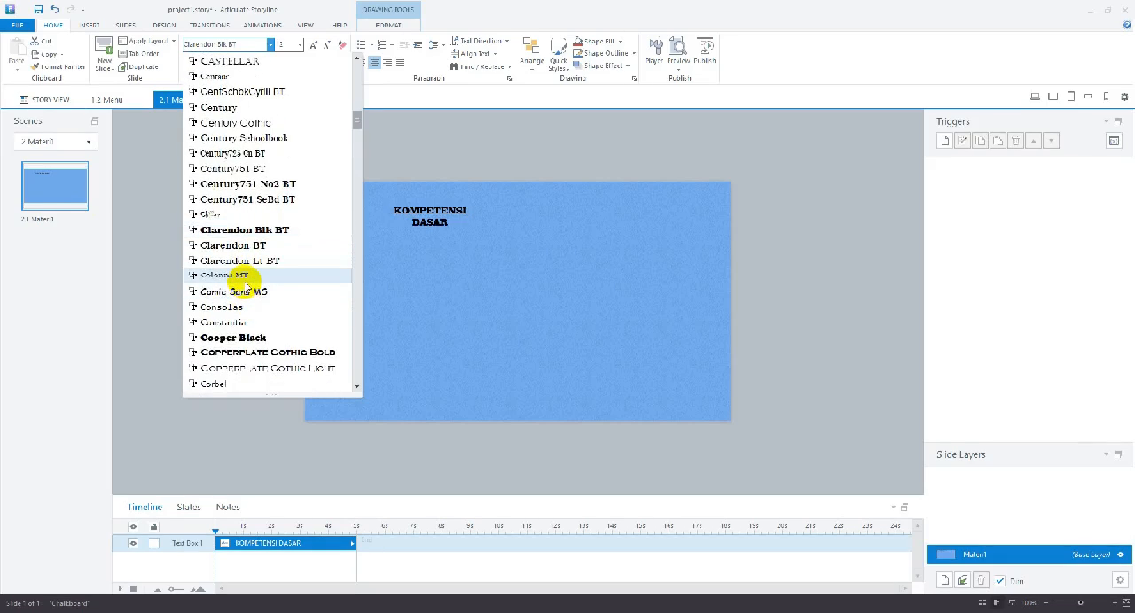
{"action": "left_click", "coordinate": [241, 292]}
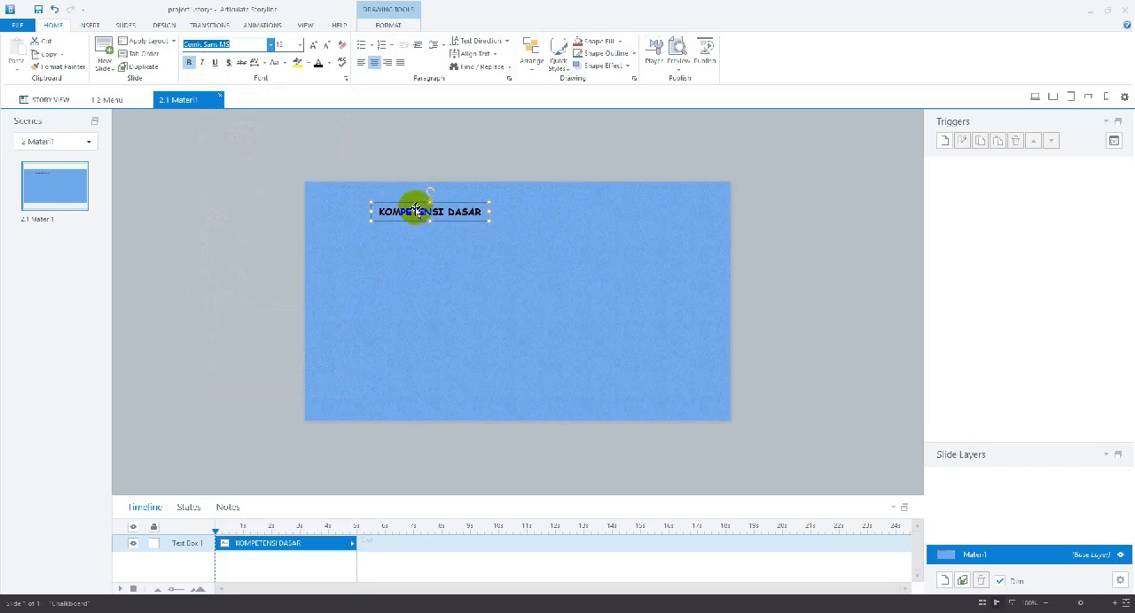
Increase the heading's font size to 20 and widen its text box to about 368 px so the text fits on one line
{"action": "left_click", "coordinate": [312, 46]}
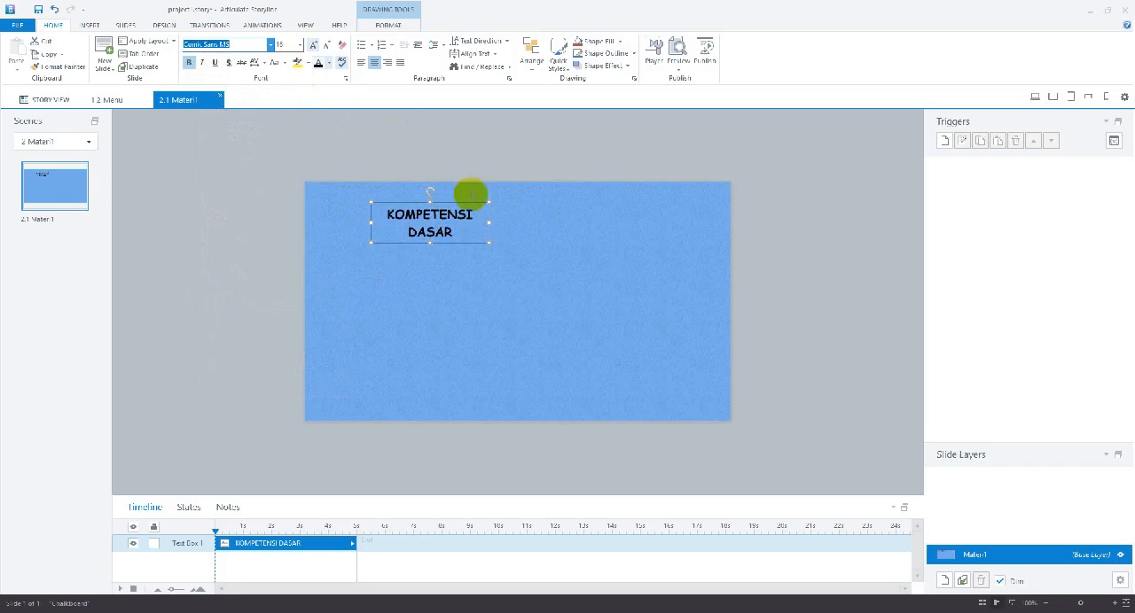
{"action": "left_click_drag", "start_coordinate": [490, 223], "coordinate": [546, 216]}
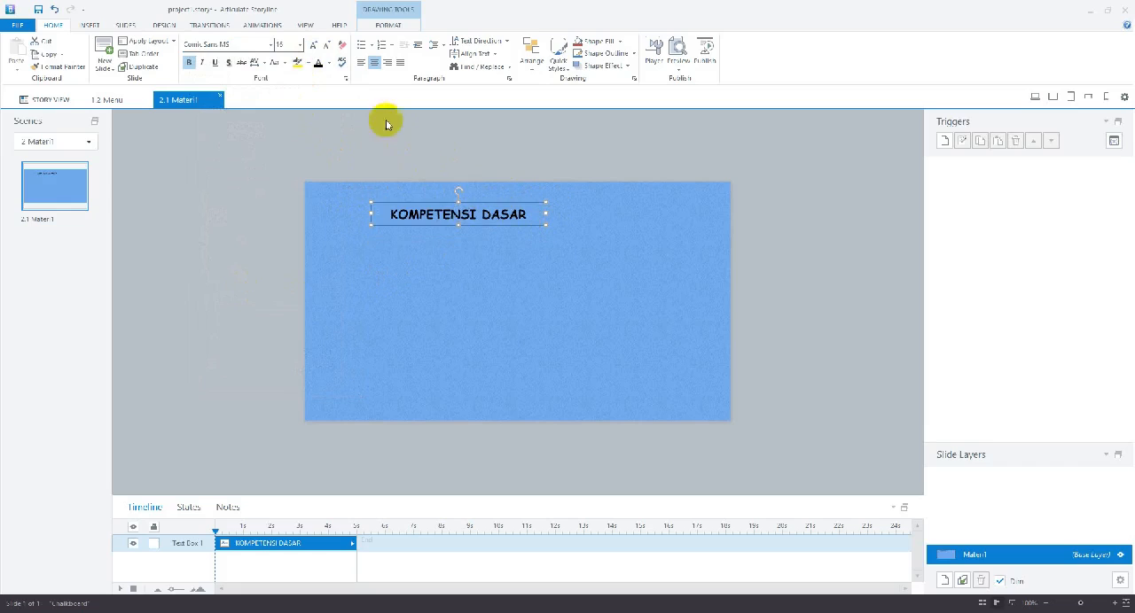
{"action": "left_click", "coordinate": [312, 46]}
{"action": "left_click", "coordinate": [312, 46]}
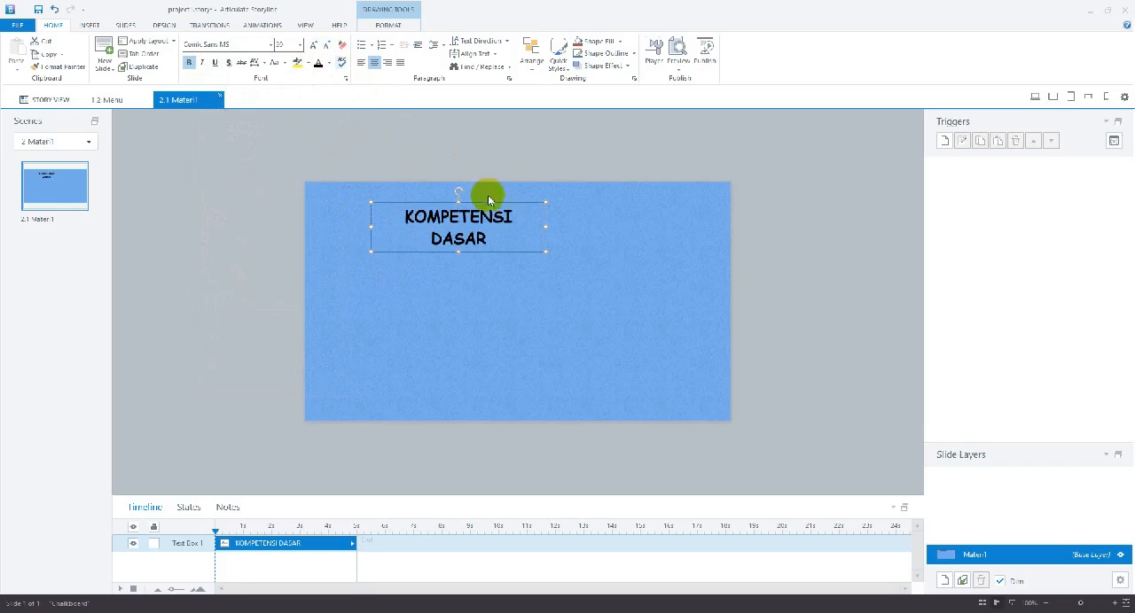
{"action": "left_click_drag", "start_coordinate": [548, 226], "coordinate": [587, 227]}
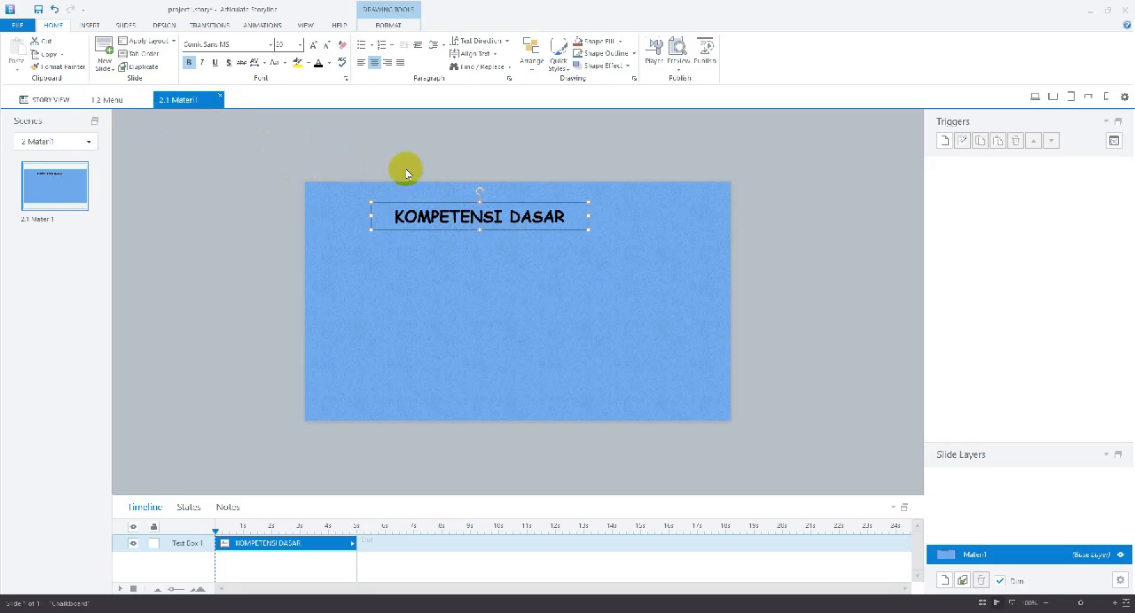
Center the KOMPETENSI DASAR text box horizontally on the slide and deselect it
{"action": "left_click", "coordinate": [388, 26]}
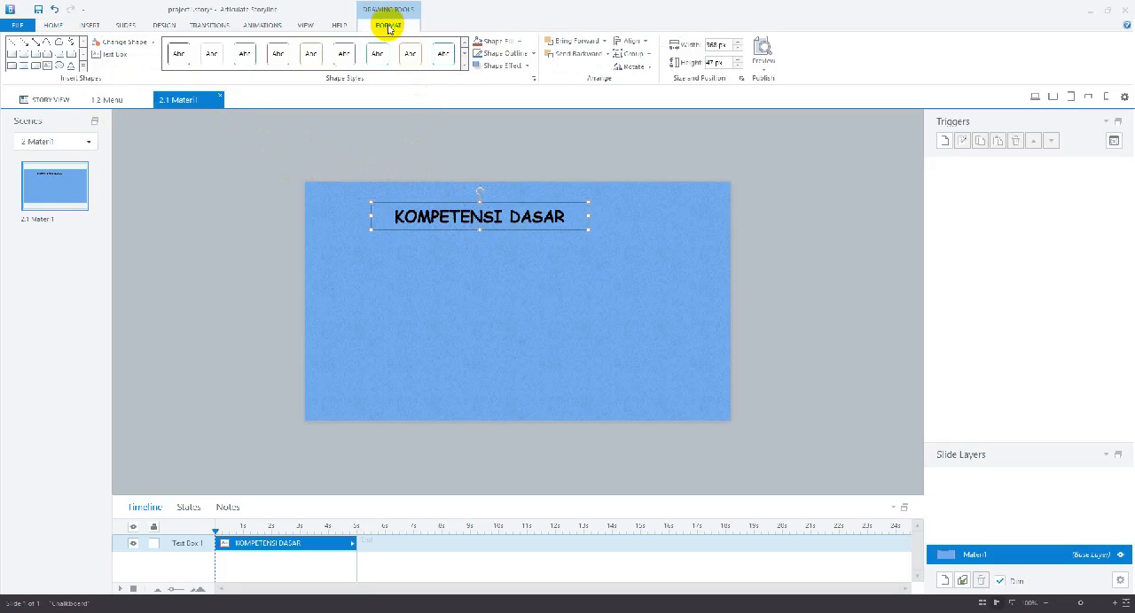
{"action": "left_click", "coordinate": [632, 41]}
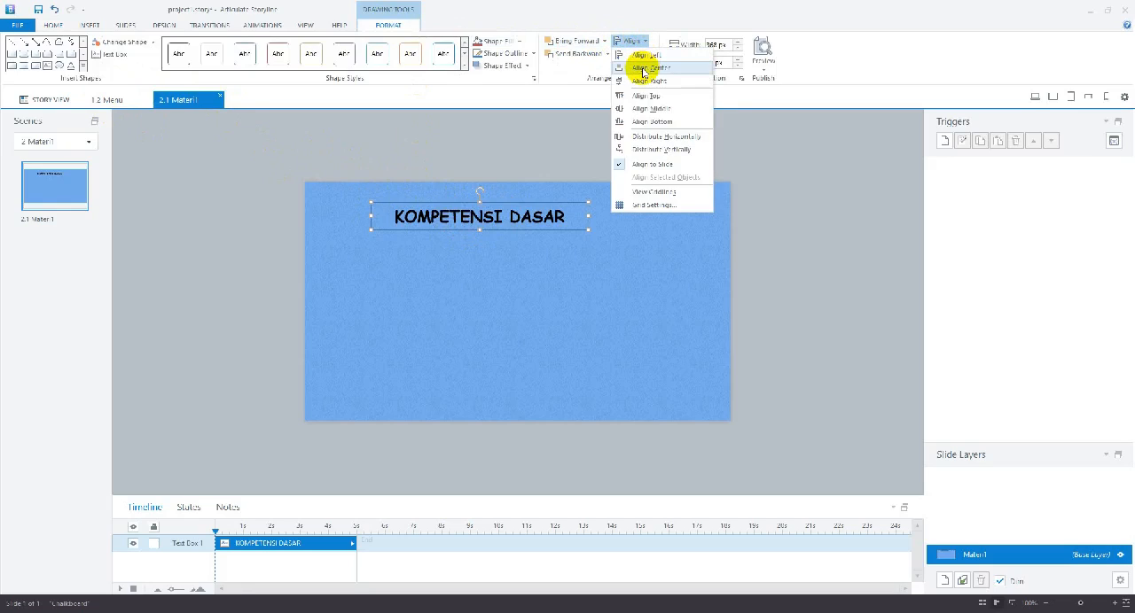
{"action": "left_click", "coordinate": [644, 70]}
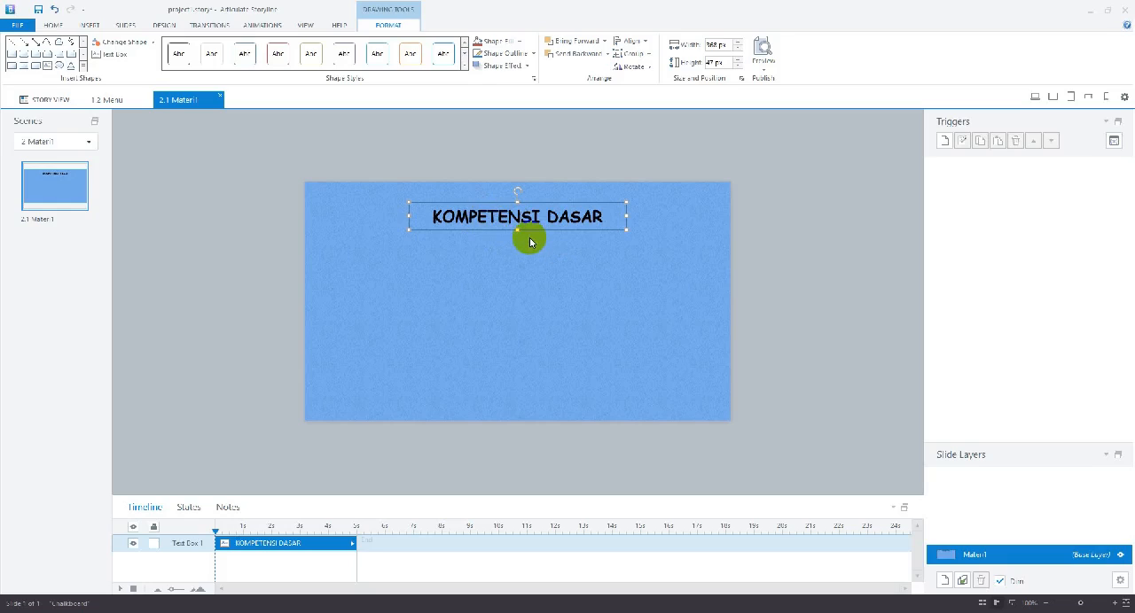
{"action": "left_click", "coordinate": [465, 262]}
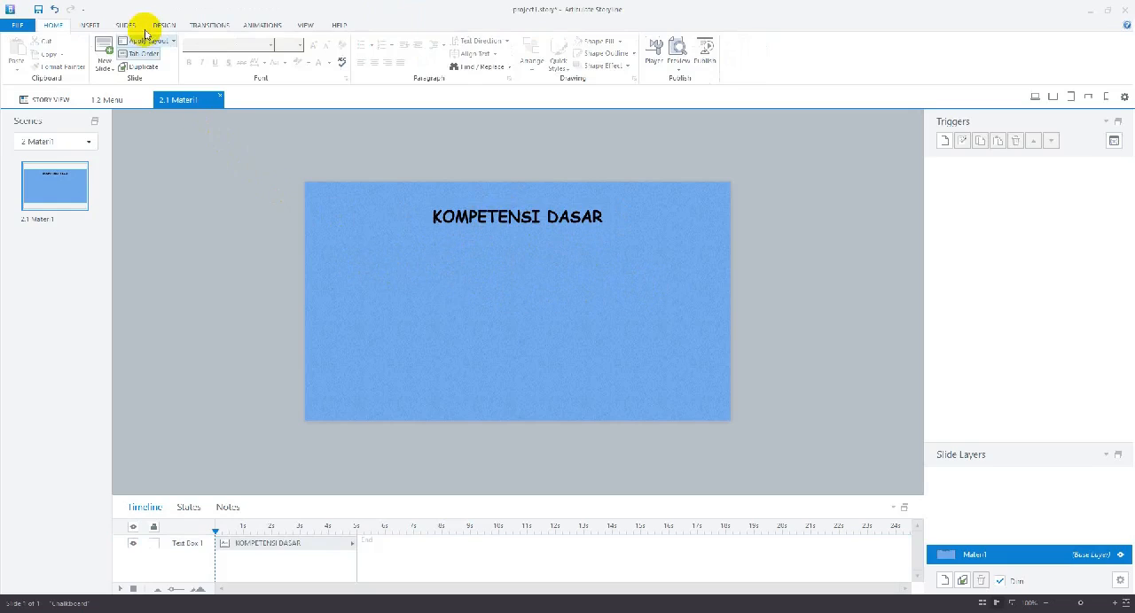
Insert a text box below the KOMPETENSI DASAR heading, spanning most of the slide's width, and place the cursor in it
{"action": "left_click", "coordinate": [90, 24]}
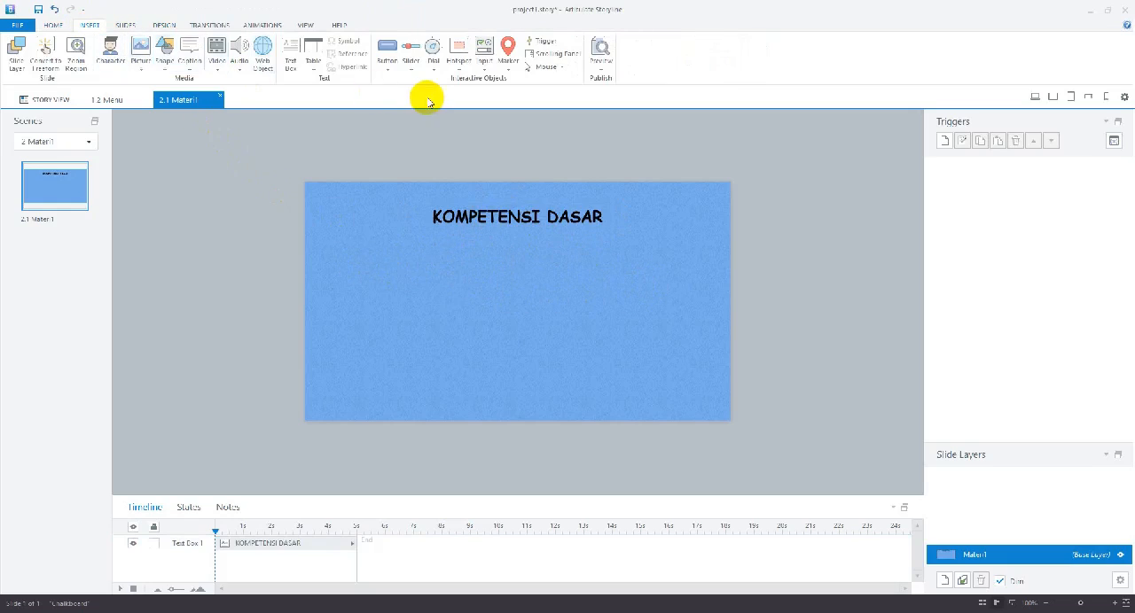
{"action": "left_click", "coordinate": [291, 60]}
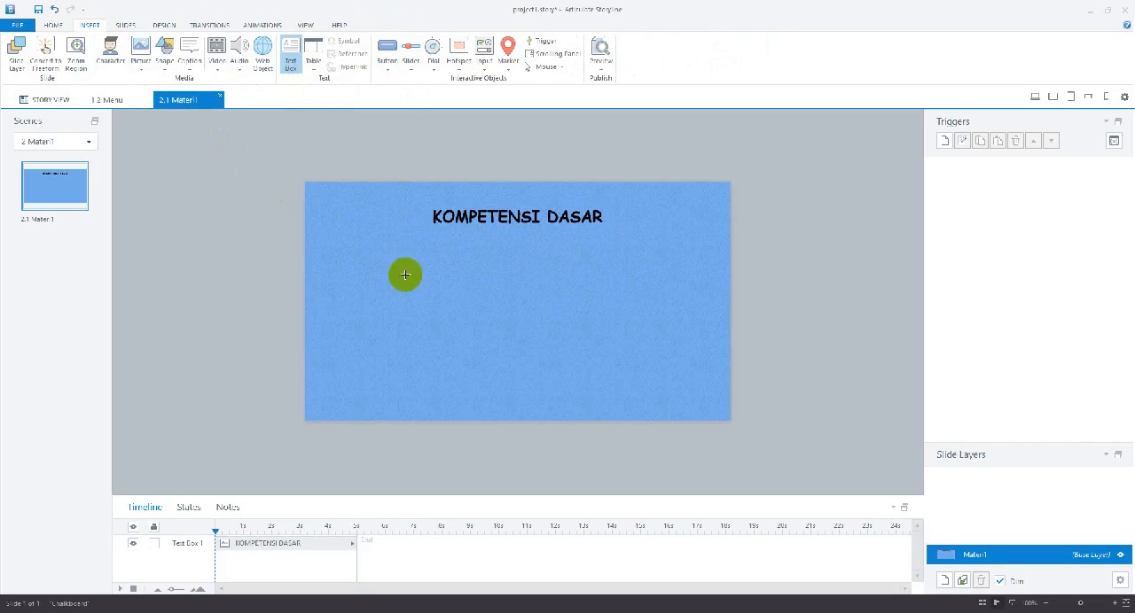
{"action": "left_click_drag", "start_coordinate": [349, 246], "coordinate": [694, 380]}
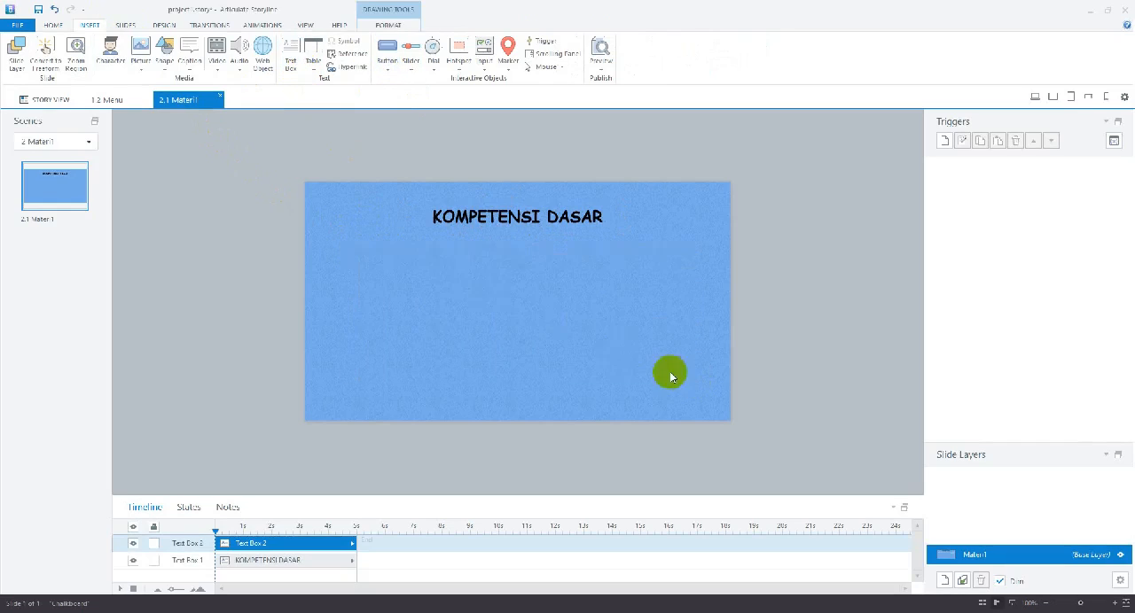
{"action": "left_click", "coordinate": [378, 253]}
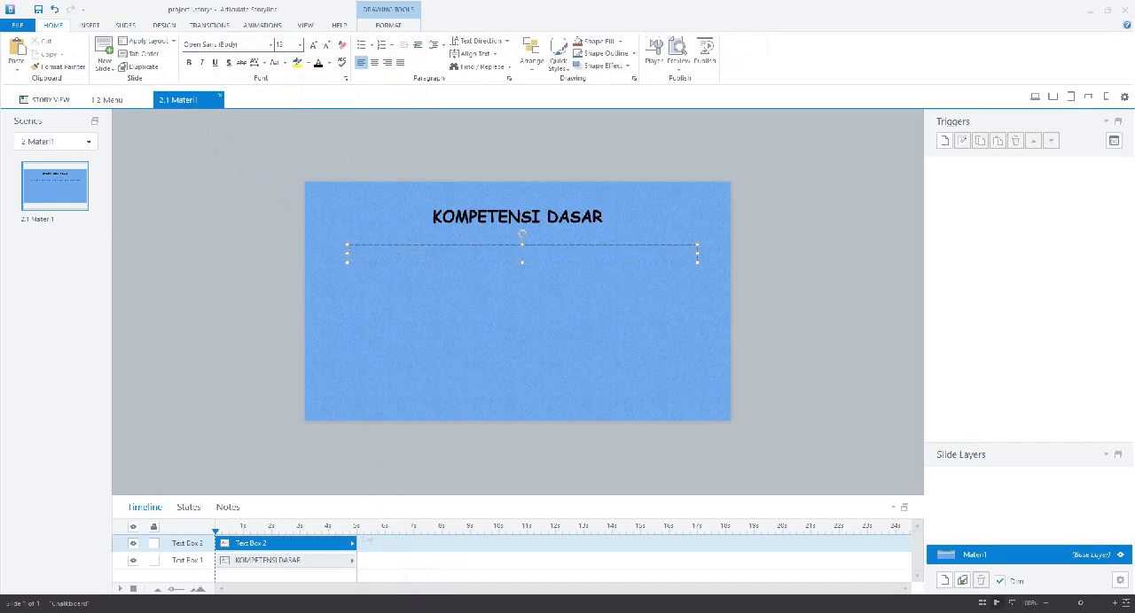
Switch to the Chrome browser and search Google in a new tab for "kompetensi dasar fisika kelas 10"
{"action": "mouse_move", "coordinate": [419, 611]}
{"action": "left_click", "coordinate": [419, 576]}
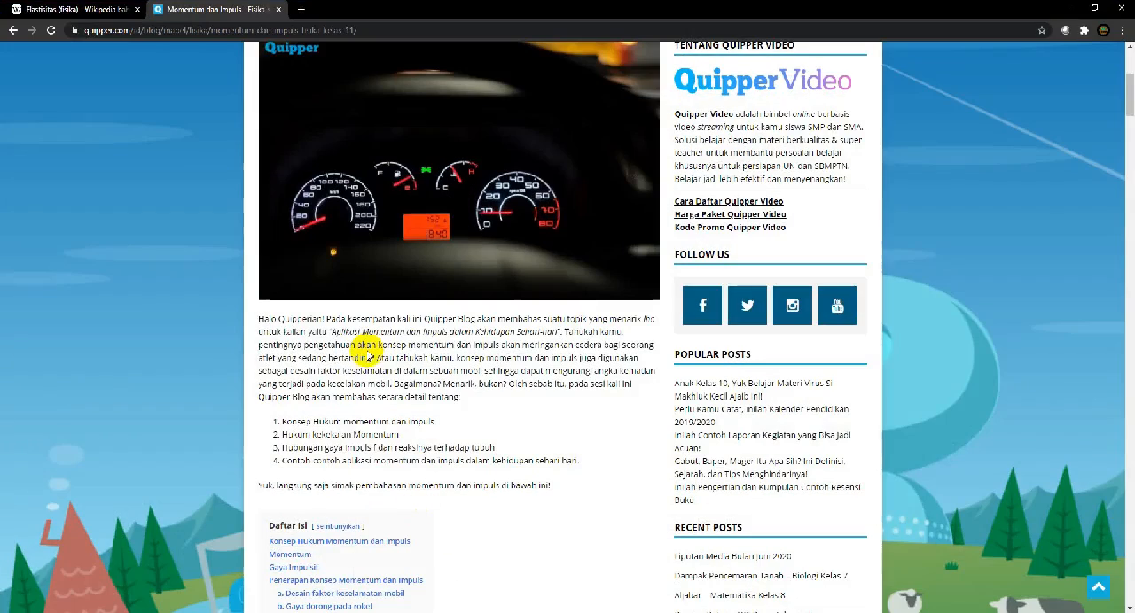
{"action": "left_click", "coordinate": [299, 10]}
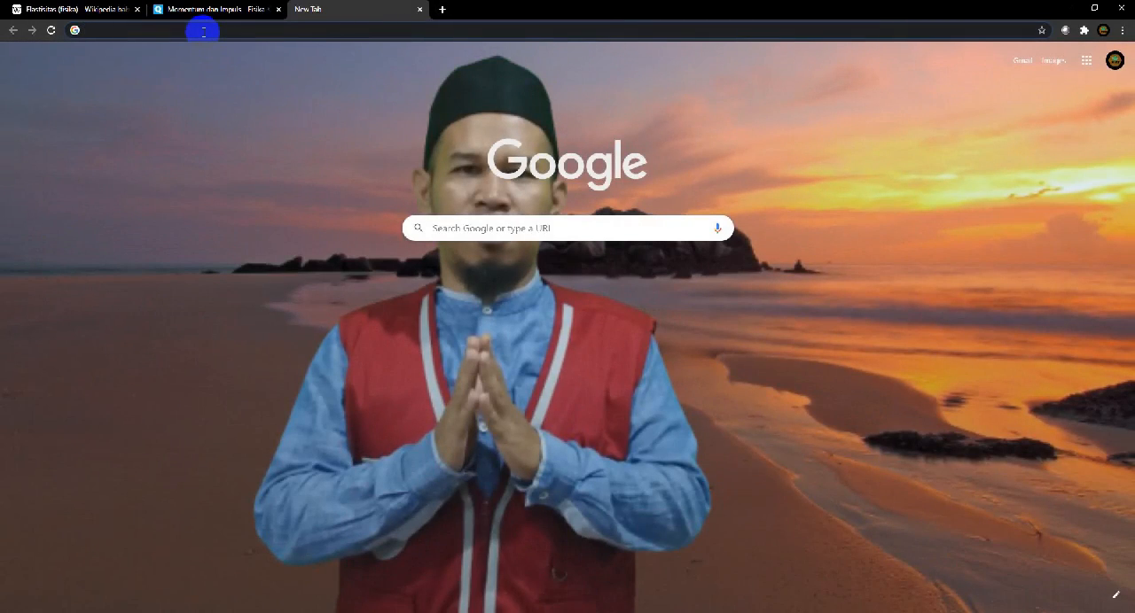
{"action": "type", "text": "ko"}
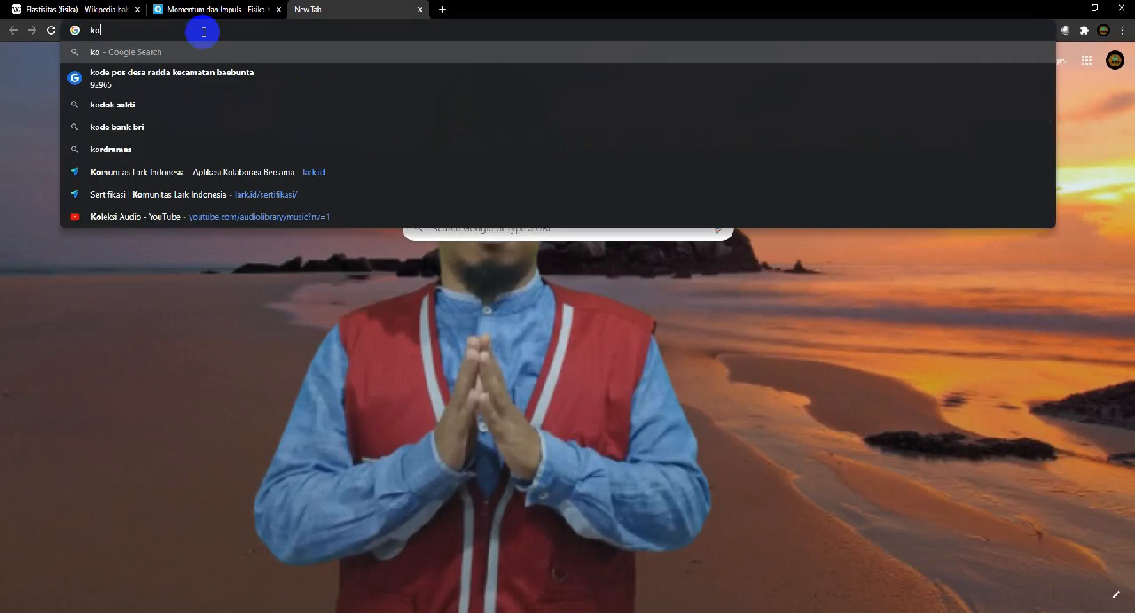
{"action": "type", "text": "mpetensi"}
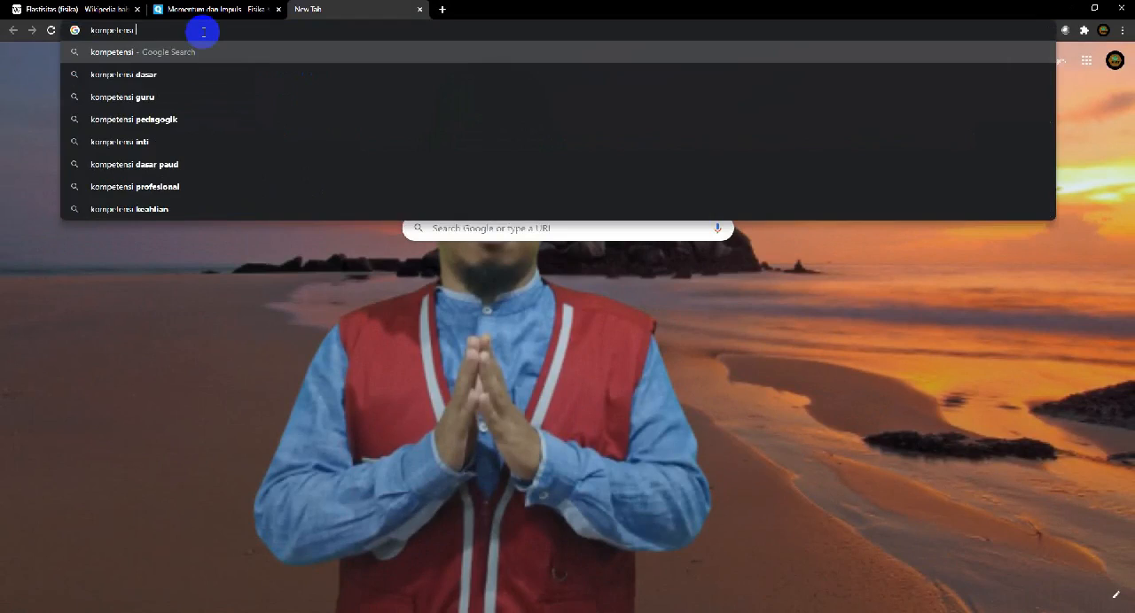
{"action": "type", "text": " dasar"}
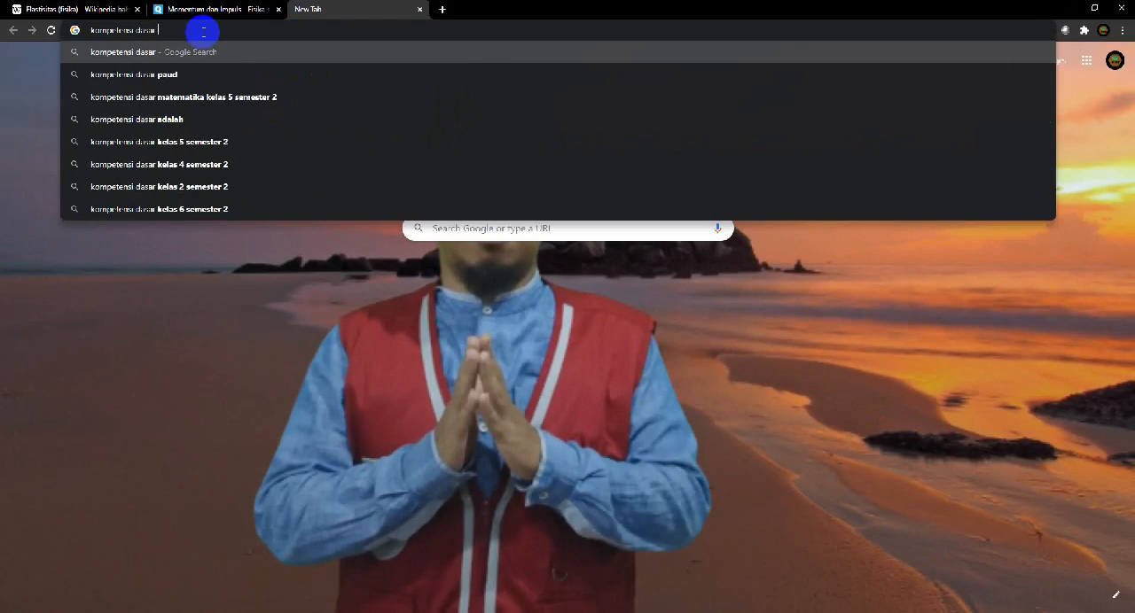
{"action": "type", "text": " fisika kelas 10"}
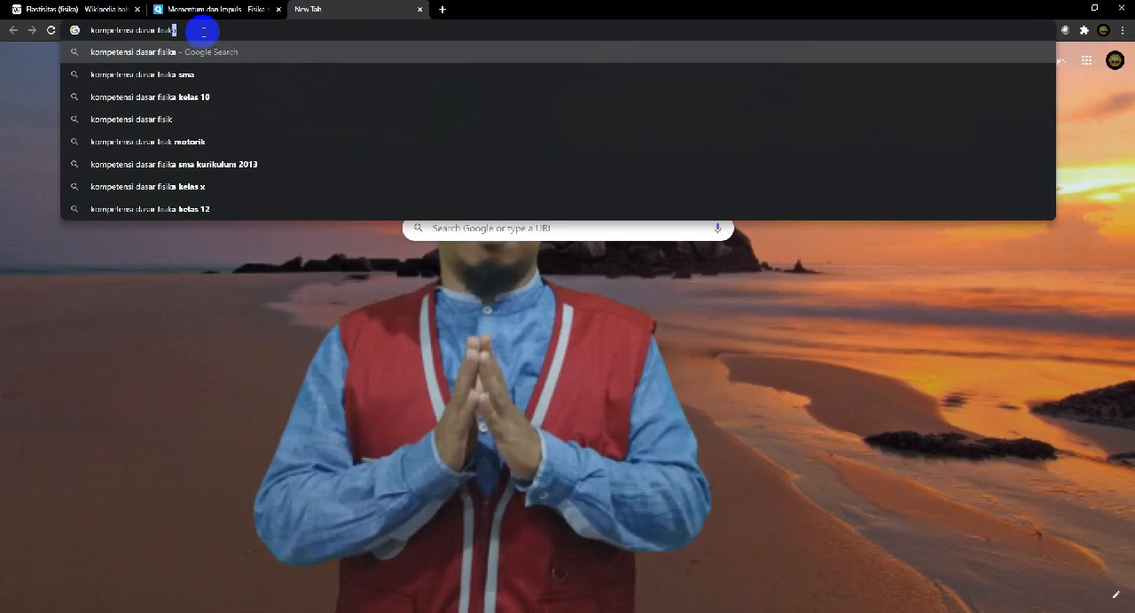
{"action": "left_click", "coordinate": [193, 96]}
Change the Google search to "kompetensi dasar fisika kelas xi kurikulum 2013"
{"action": "left_click", "coordinate": [250, 67]}
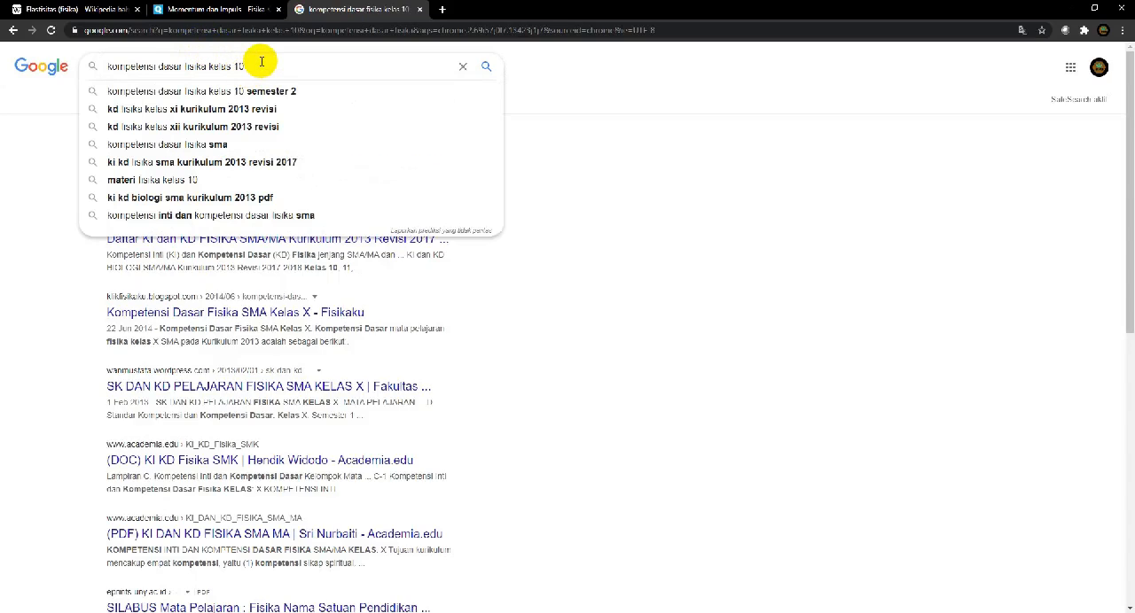
{"action": "key", "text": "BackSpace"}
{"action": "key", "text": "BackSpace"}
{"action": "type", "text": "XI"}
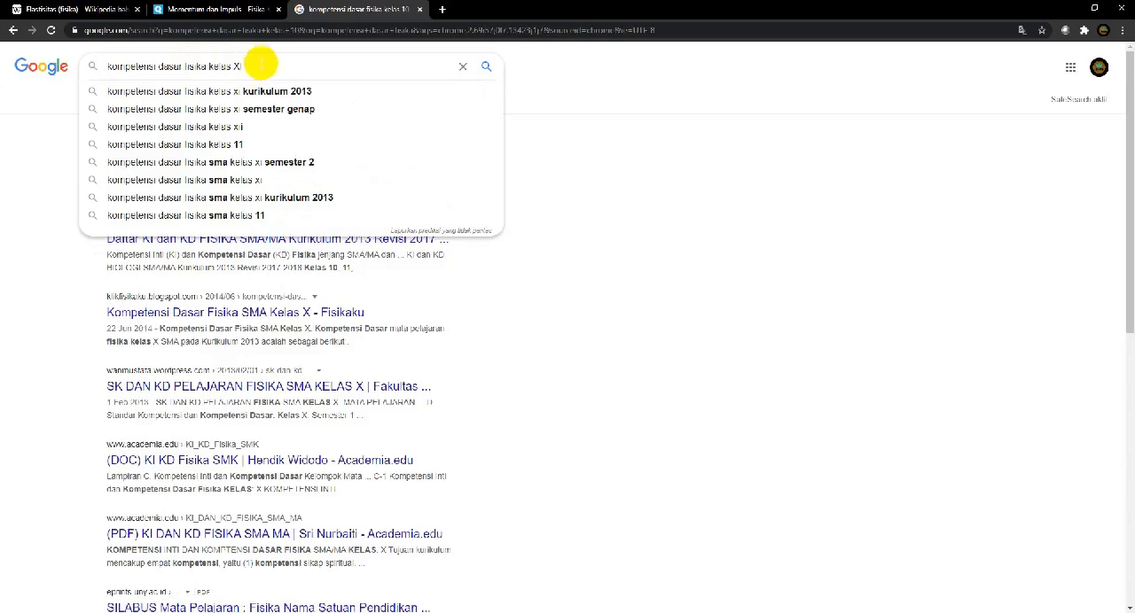
{"action": "left_click", "coordinate": [252, 94]}
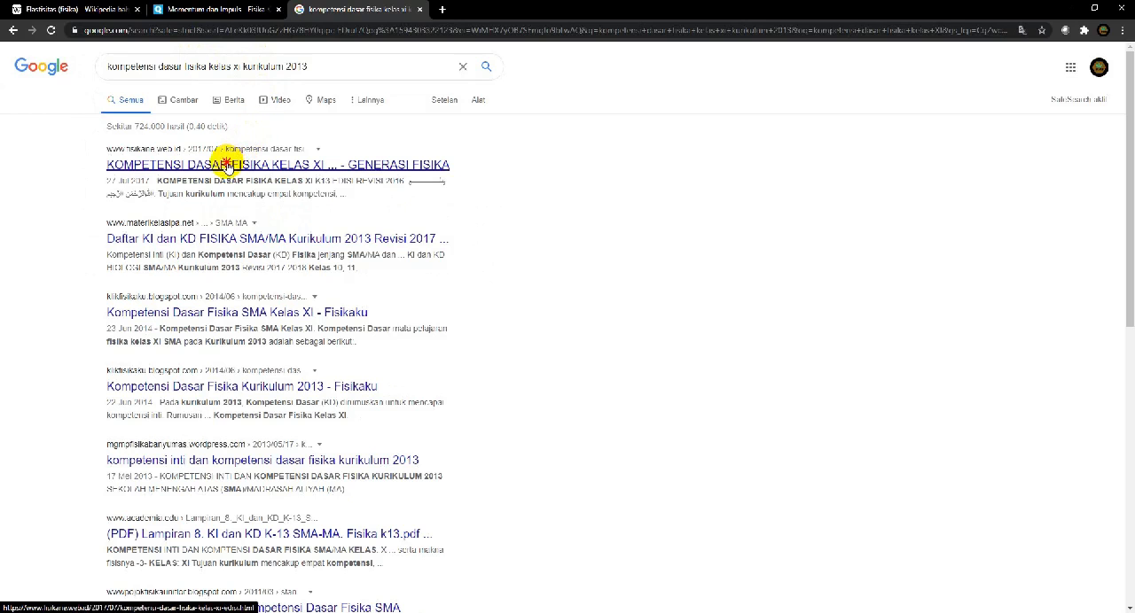
Open the Generasi Fisika result on the class XI physics competencies and copy entries 3.1 through 4.6
{"action": "left_click", "coordinate": [227, 165]}
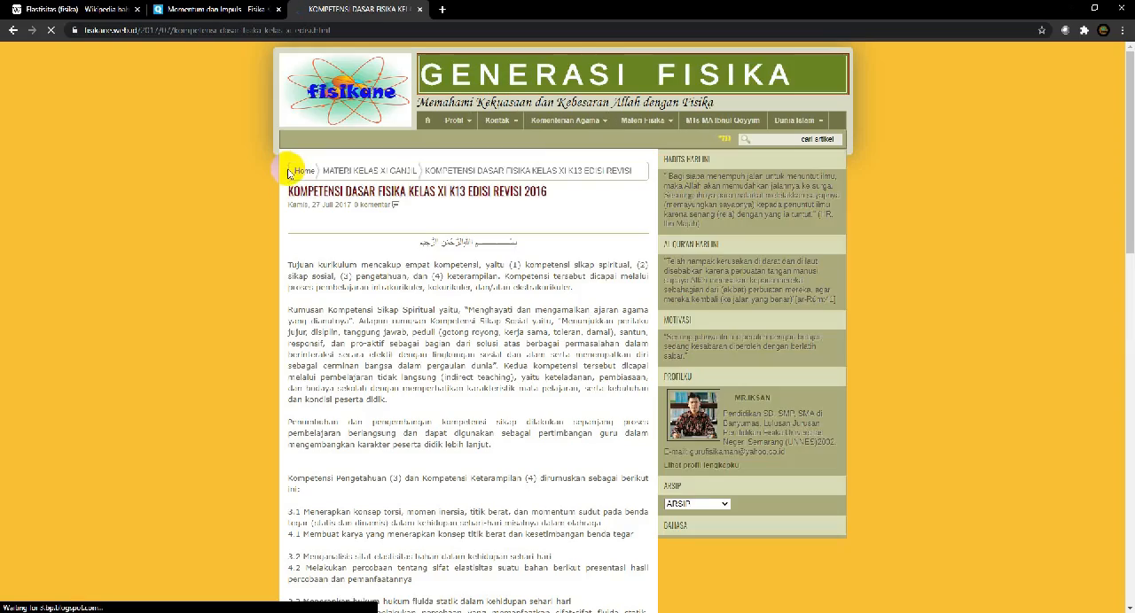
{"action": "scroll", "coordinate": [437, 308], "scroll_direction": "down", "scroll_amount": 2}
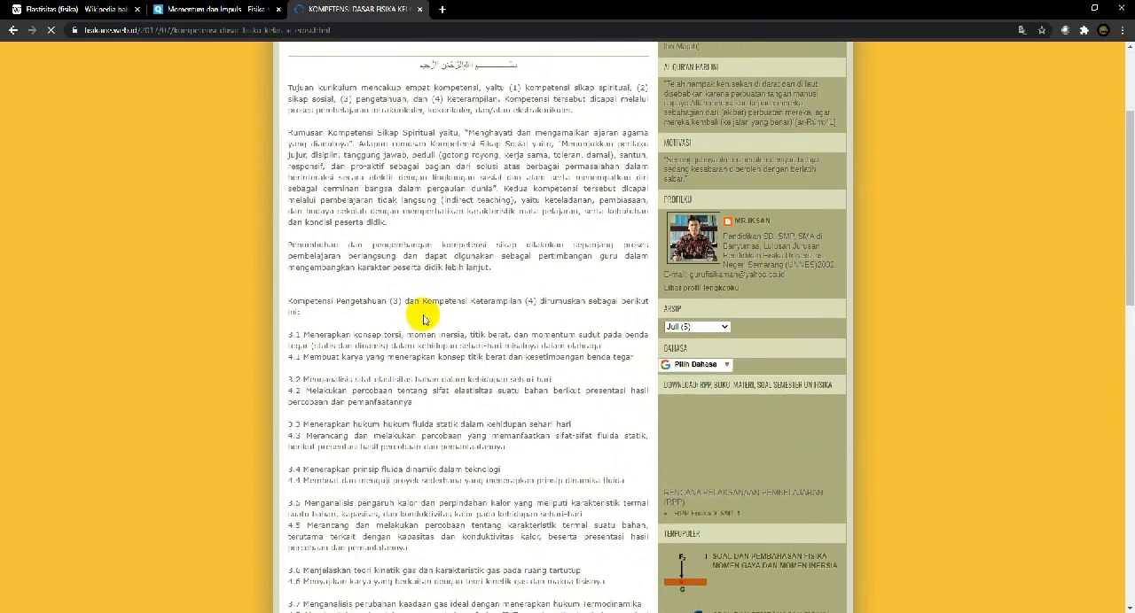
{"action": "scroll", "coordinate": [425, 315], "scroll_direction": "down", "scroll_amount": 2}
{"action": "scroll", "coordinate": [423, 316], "scroll_direction": "down", "scroll_amount": 1}
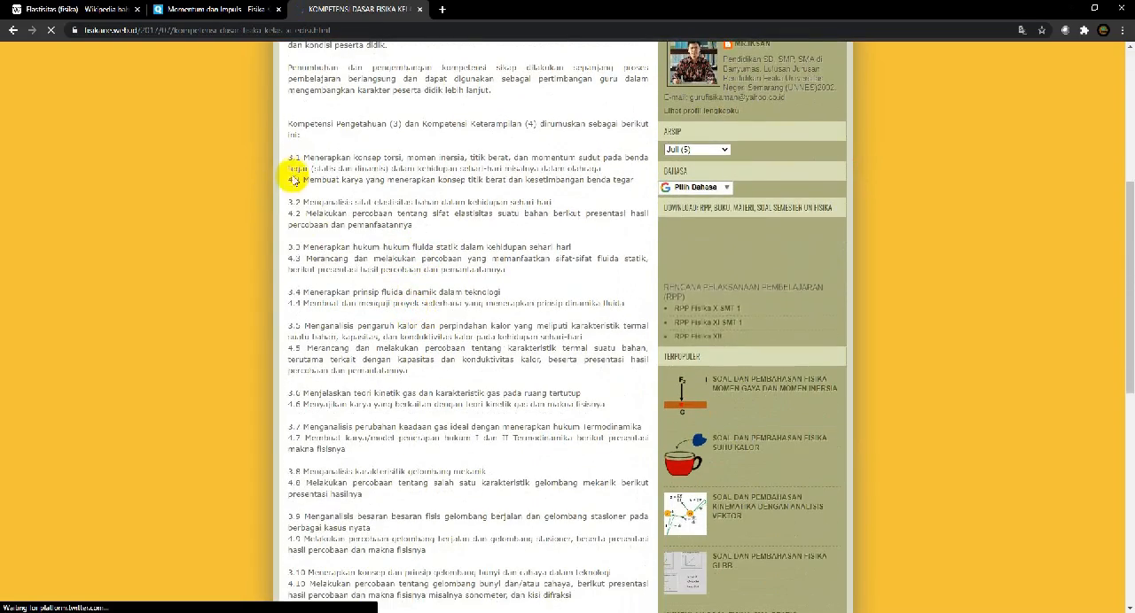
{"action": "left_click_drag", "start_coordinate": [290, 157], "coordinate": [606, 408]}
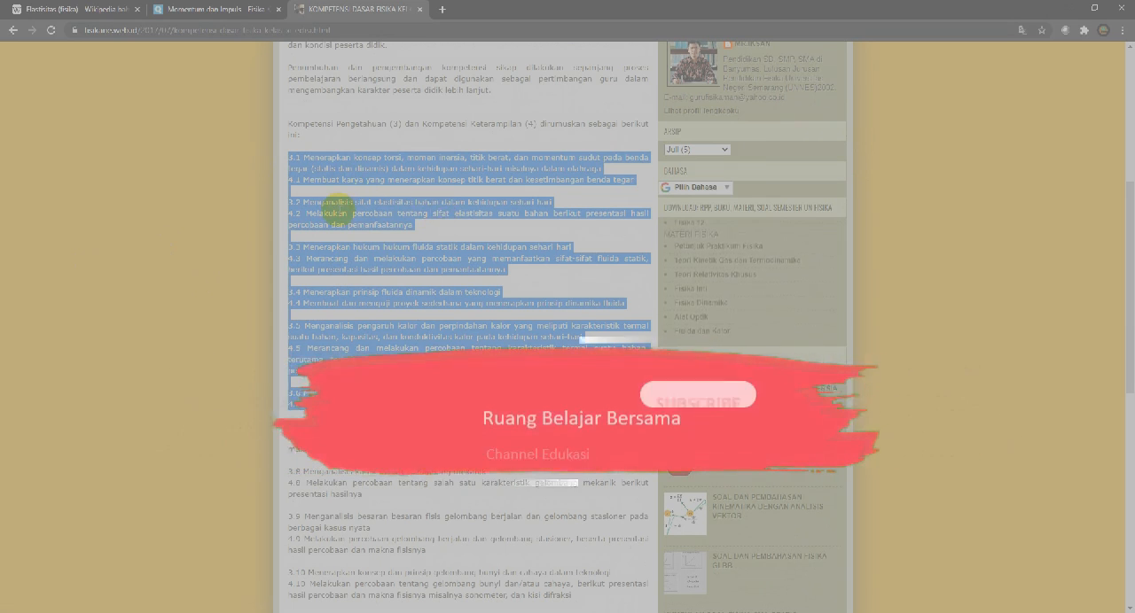
{"action": "right_click", "coordinate": [341, 213]}
{"action": "left_click", "coordinate": [359, 219]}
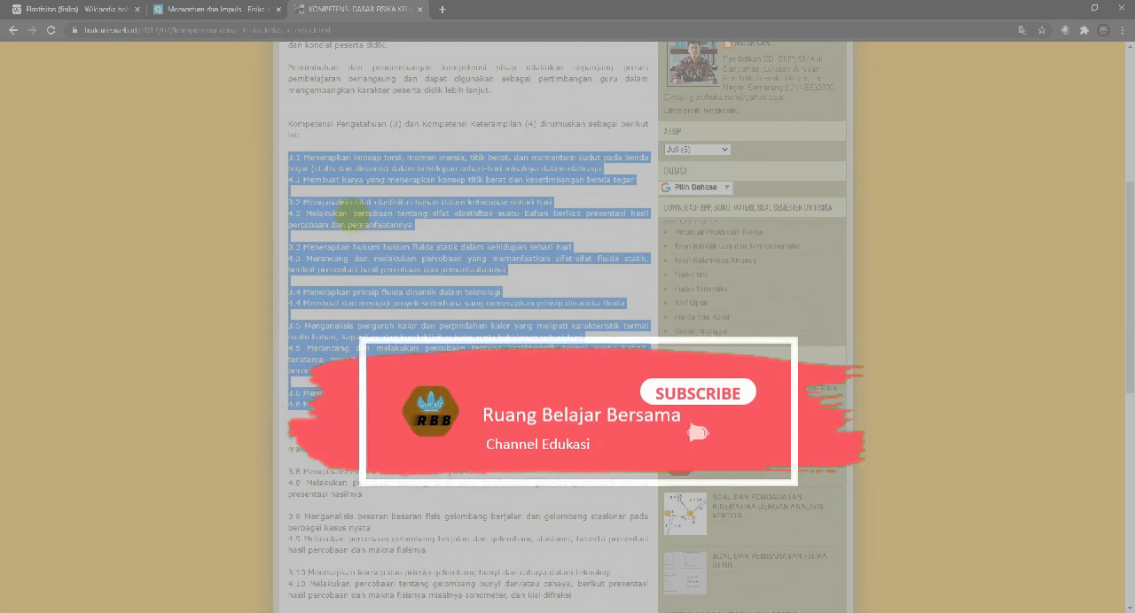
Switch back to Articulate Storyline and paste the copied competencies into the empty text box below the heading
{"action": "key", "text": "alt+Tab"}
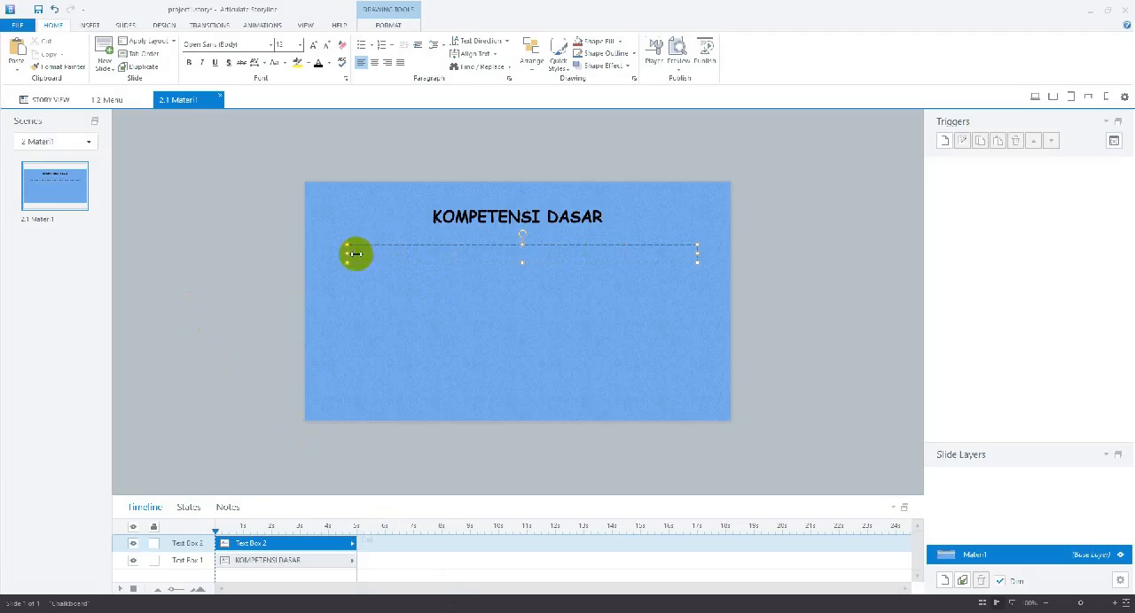
{"action": "right_click", "coordinate": [362, 254]}
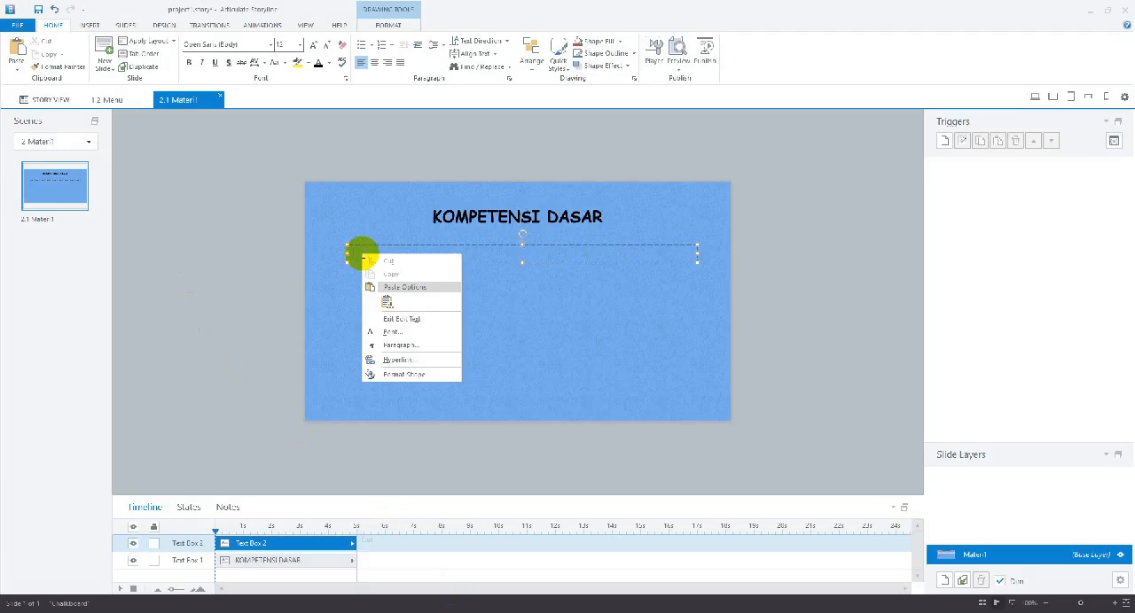
{"action": "left_click", "coordinate": [387, 304]}
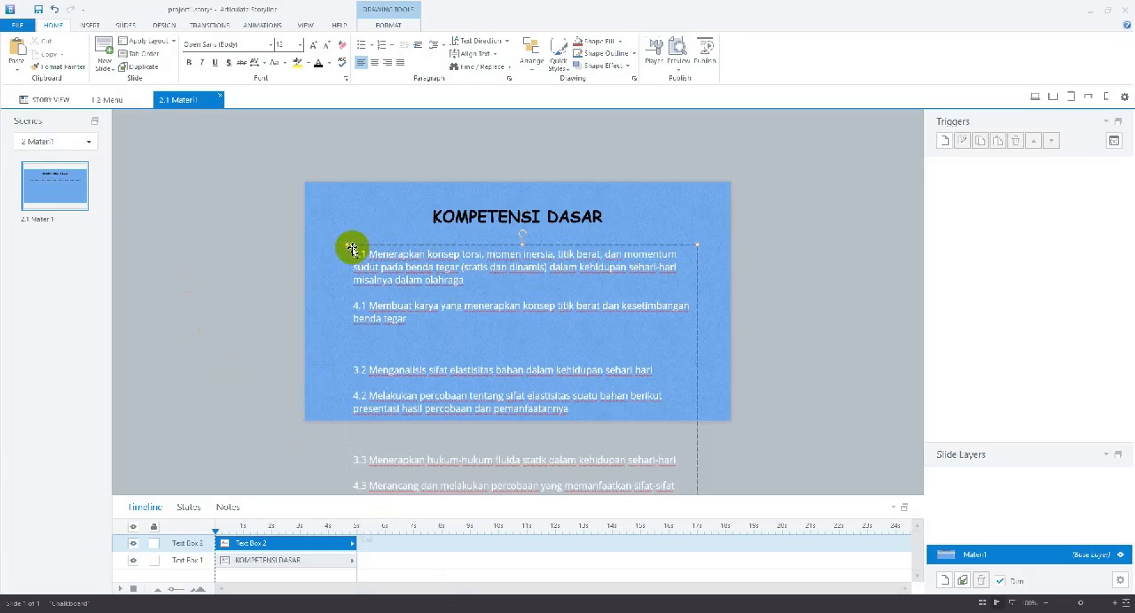
Widen the competency text box to nearly the slide's full width and move the KOMPETENSI DASAR heading up to clear it
{"action": "left_click_drag", "start_coordinate": [345, 244], "coordinate": [325, 222]}
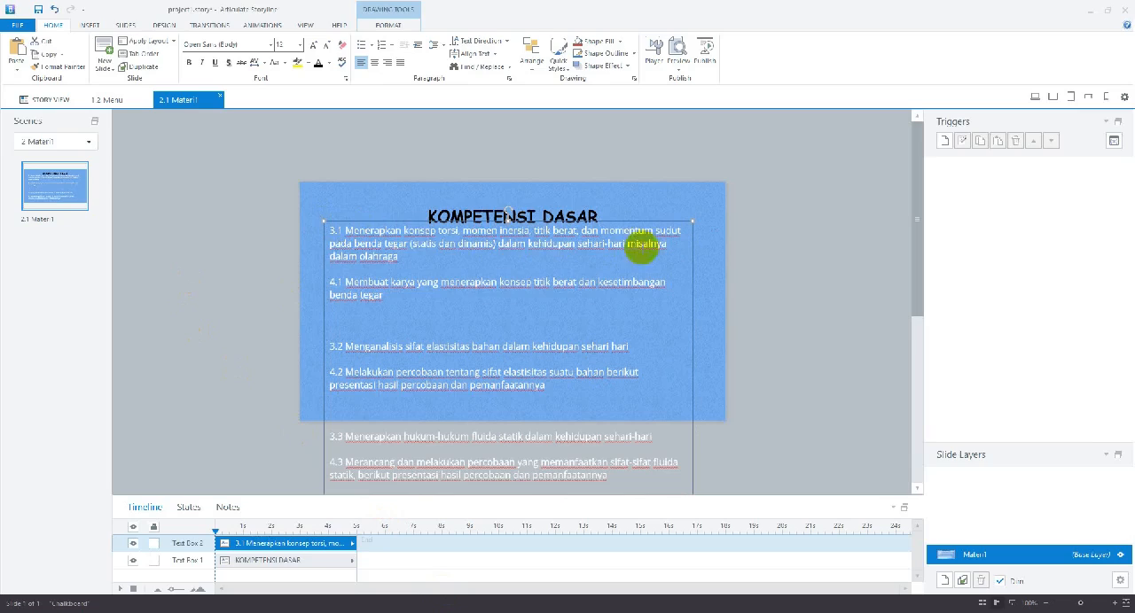
{"action": "left_click", "coordinate": [538, 205]}
{"action": "left_click_drag", "start_coordinate": [537, 205], "coordinate": [536, 191]}
{"action": "left_click", "coordinate": [671, 254]}
{"action": "left_click", "coordinate": [671, 254]}
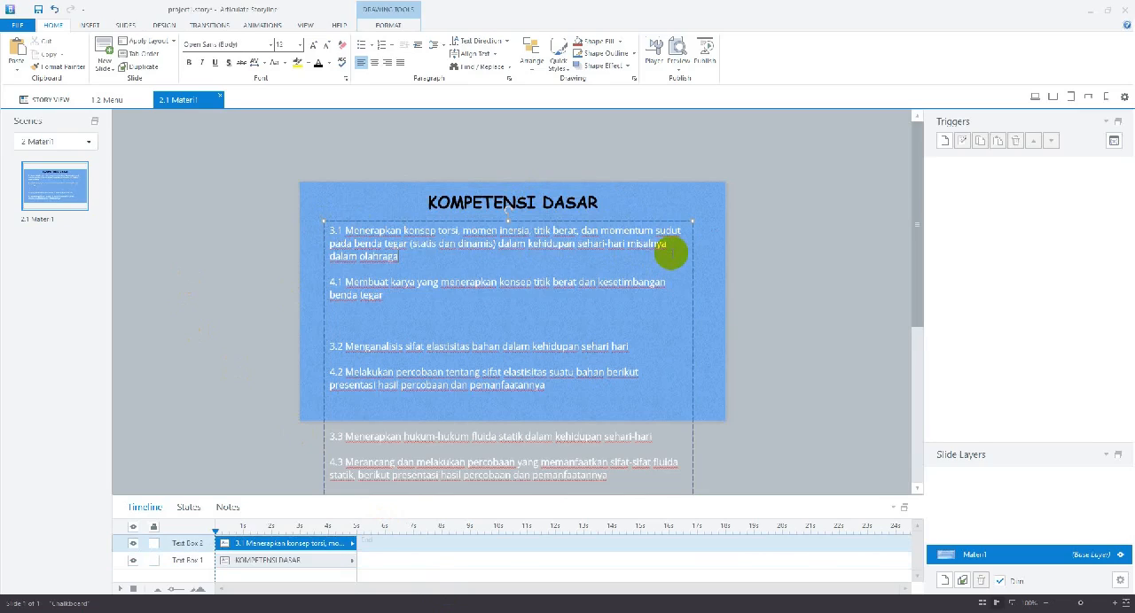
{"action": "left_click_drag", "start_coordinate": [692, 222], "coordinate": [716, 215]}
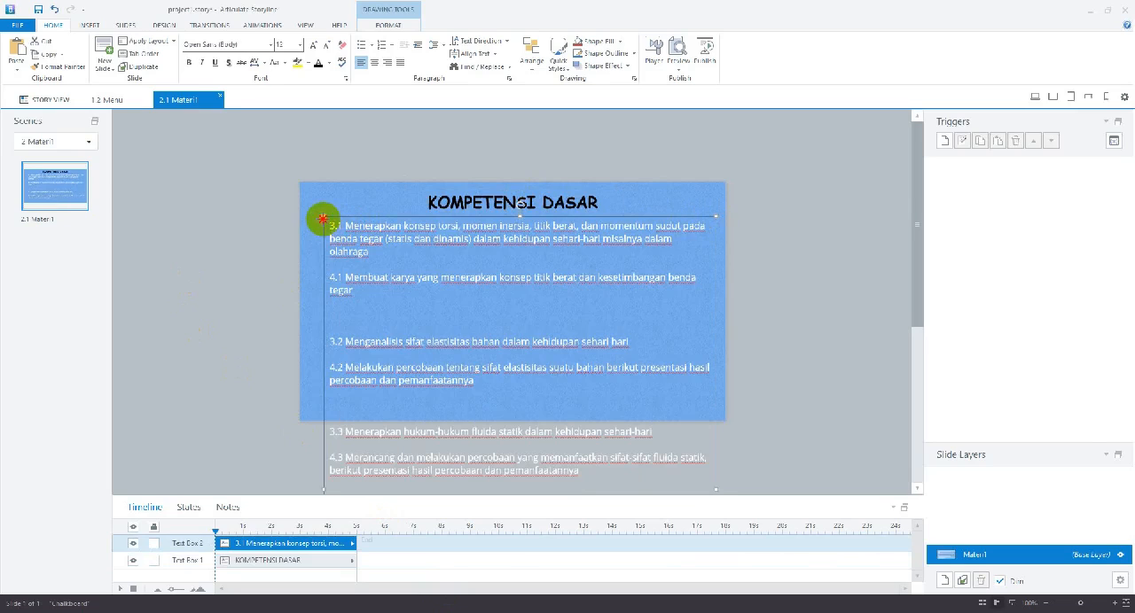
{"action": "left_click_drag", "start_coordinate": [322, 219], "coordinate": [309, 221]}
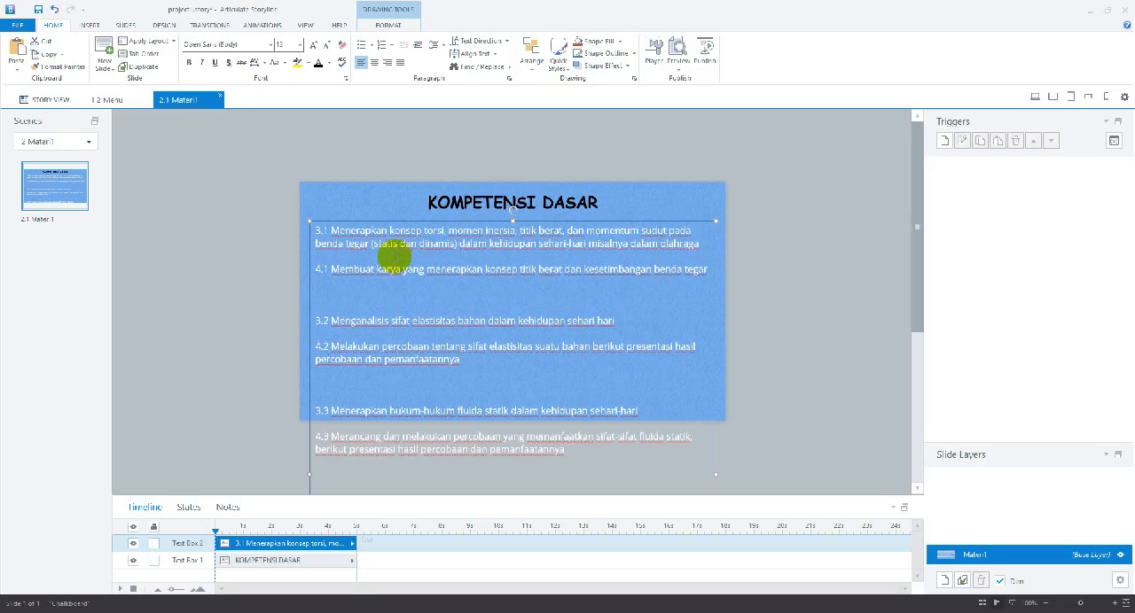
Remove the blank lines and gaps between the competency entries from 3.1 down towards 3.4
{"action": "left_click", "coordinate": [354, 266]}
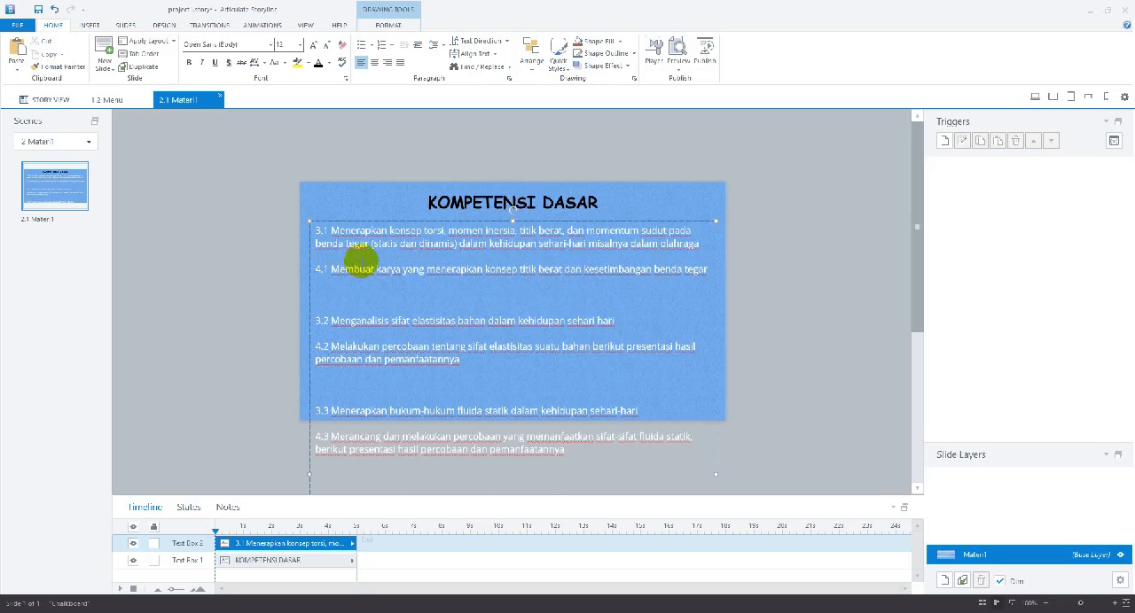
{"action": "key", "text": "BackSpace"}
{"action": "key", "text": "BackSpace"}
{"action": "key", "text": "BackSpace"}
{"action": "key", "text": "BackSpace"}
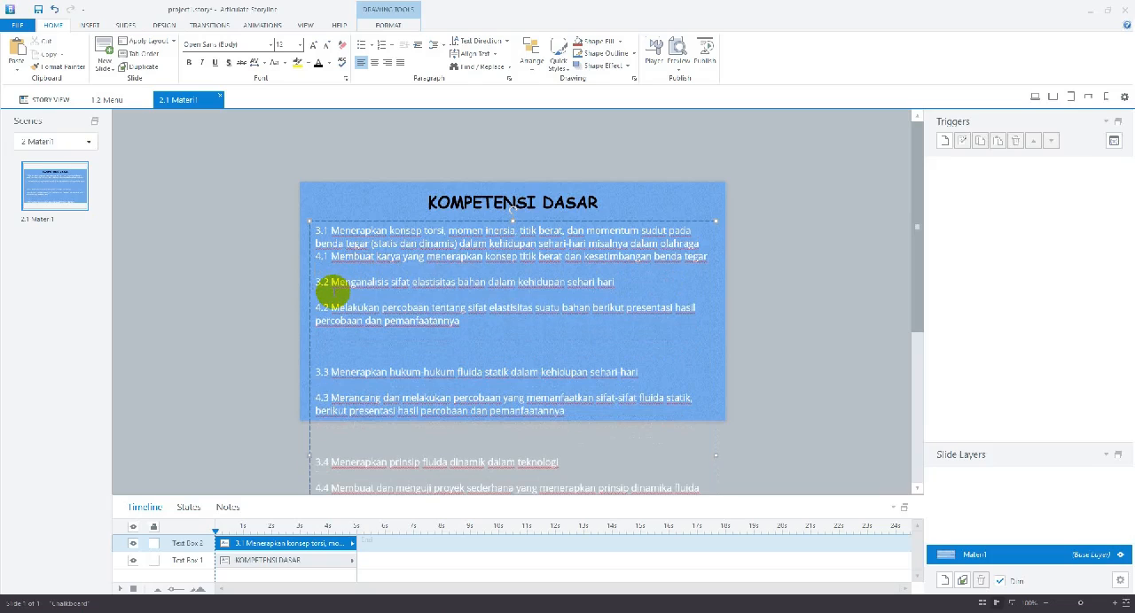
{"action": "key", "text": "BackSpace"}
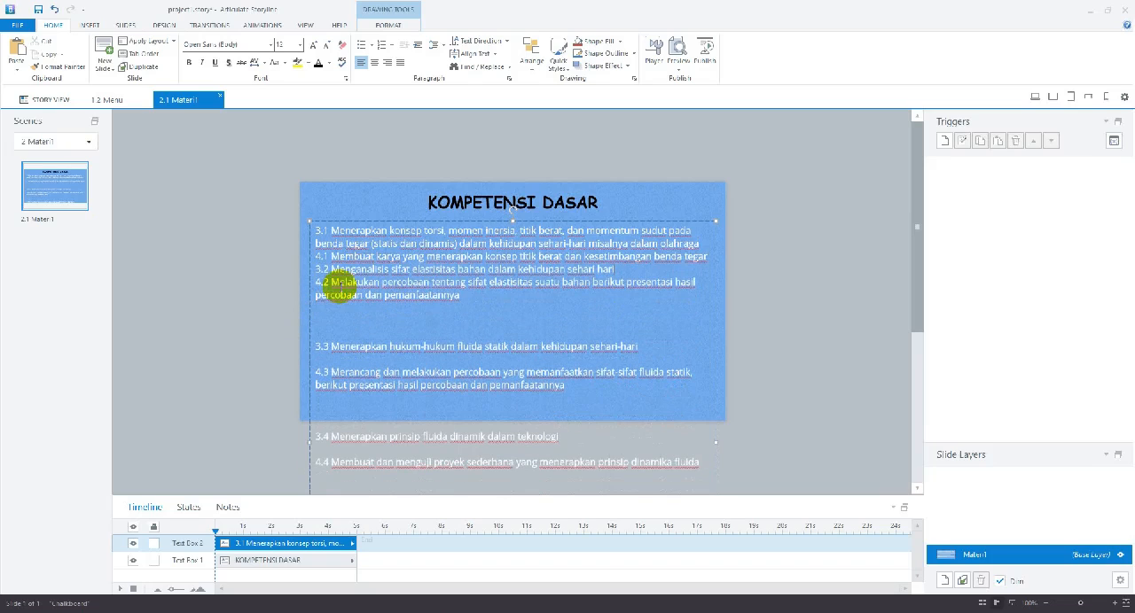
{"action": "key", "text": "BackSpace"}
{"action": "key", "text": "BackSpace"}
{"action": "key", "text": "BackSpace"}
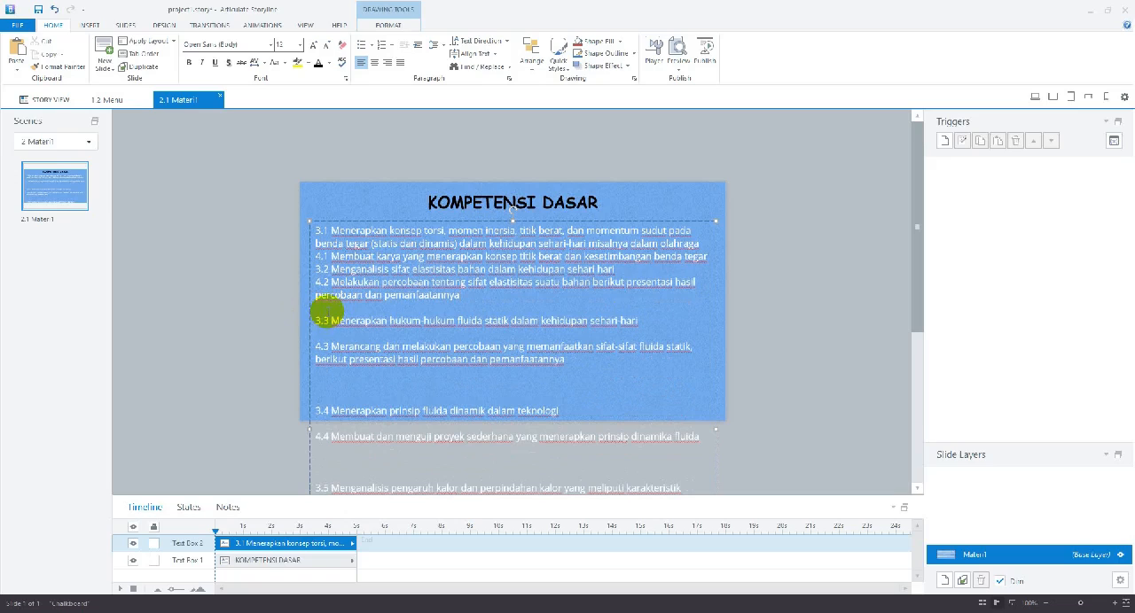
{"action": "key", "text": "BackSpace"}
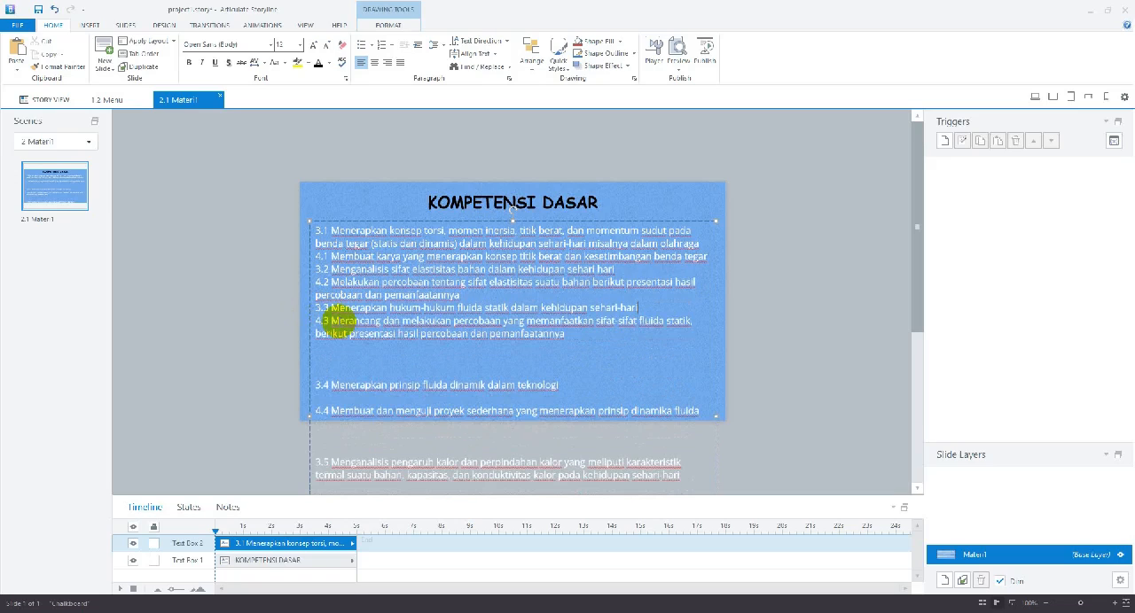
{"action": "key", "text": "BackSpace"}
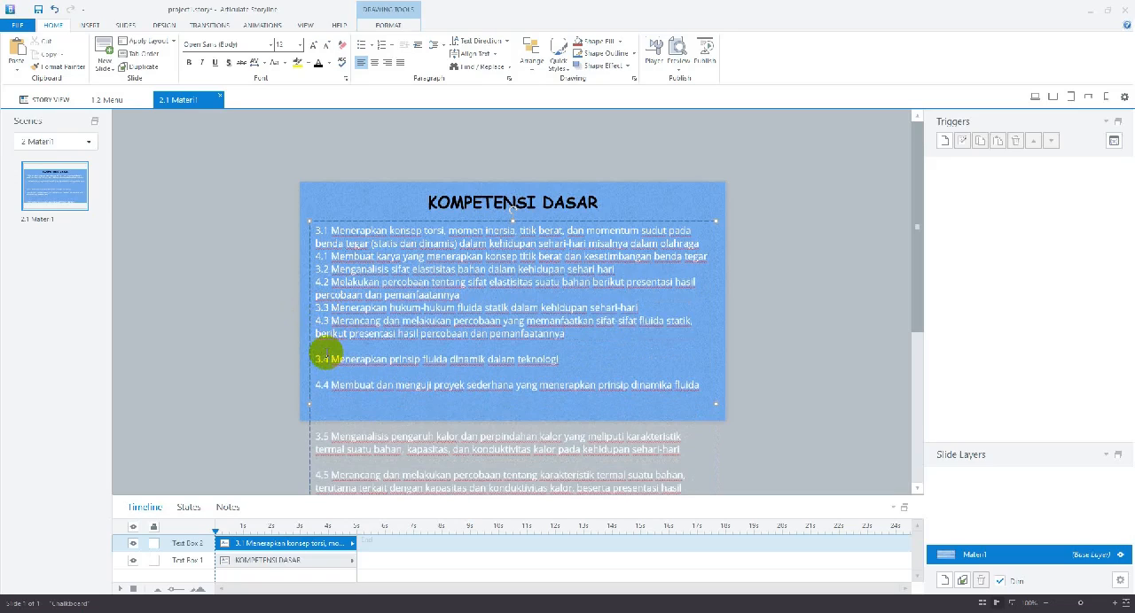
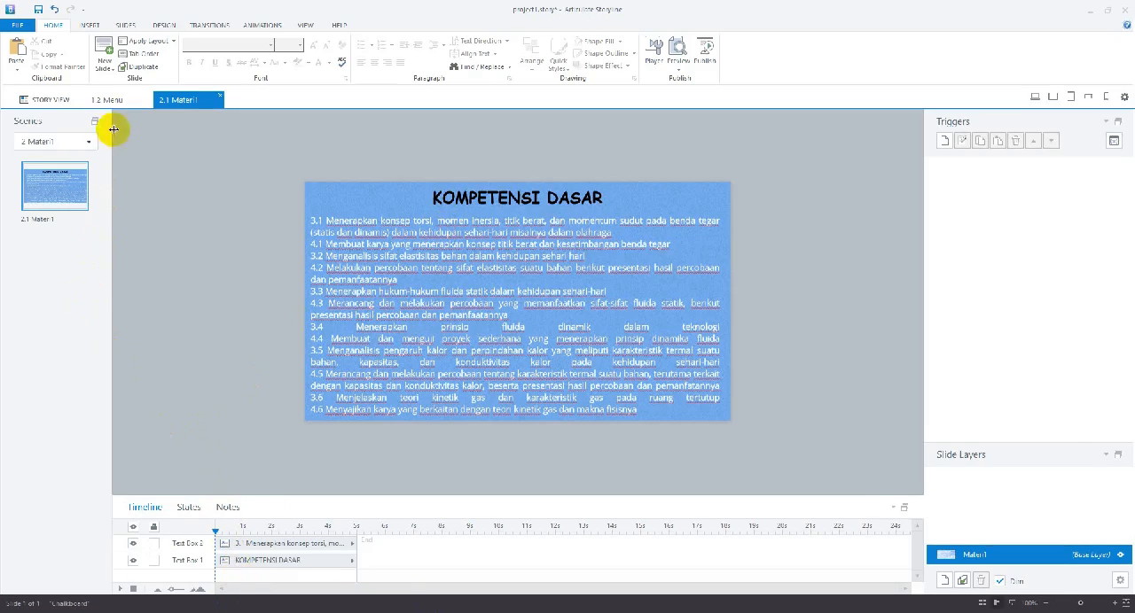
Check the topics on the Menu slide and add a new third scene to the story
{"action": "left_click", "coordinate": [107, 99]}
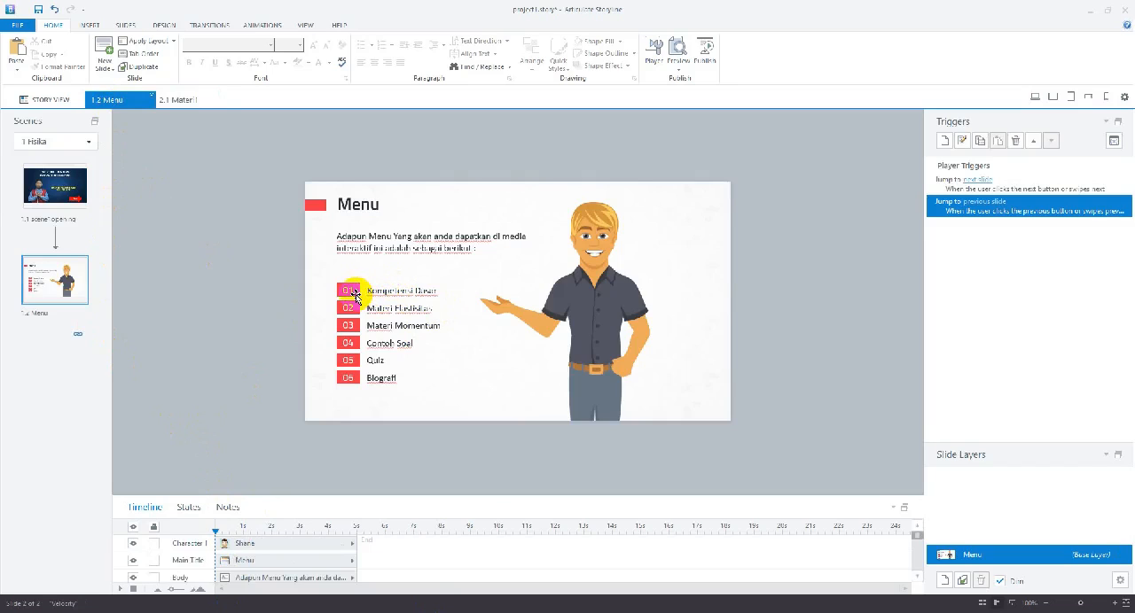
{"action": "left_click", "coordinate": [168, 100]}
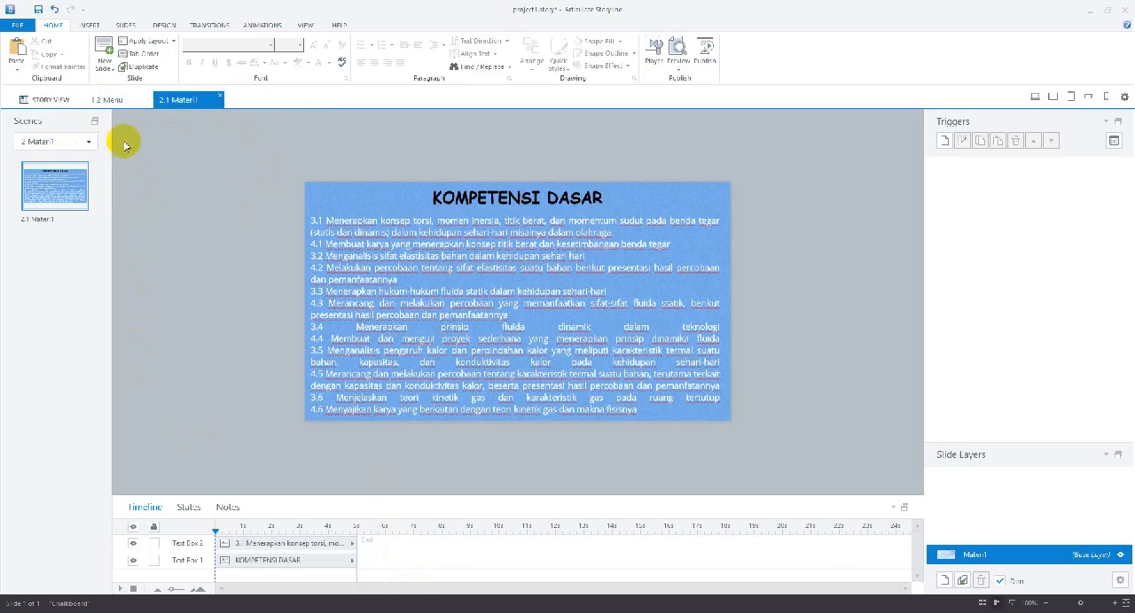
{"action": "left_click", "coordinate": [104, 100]}
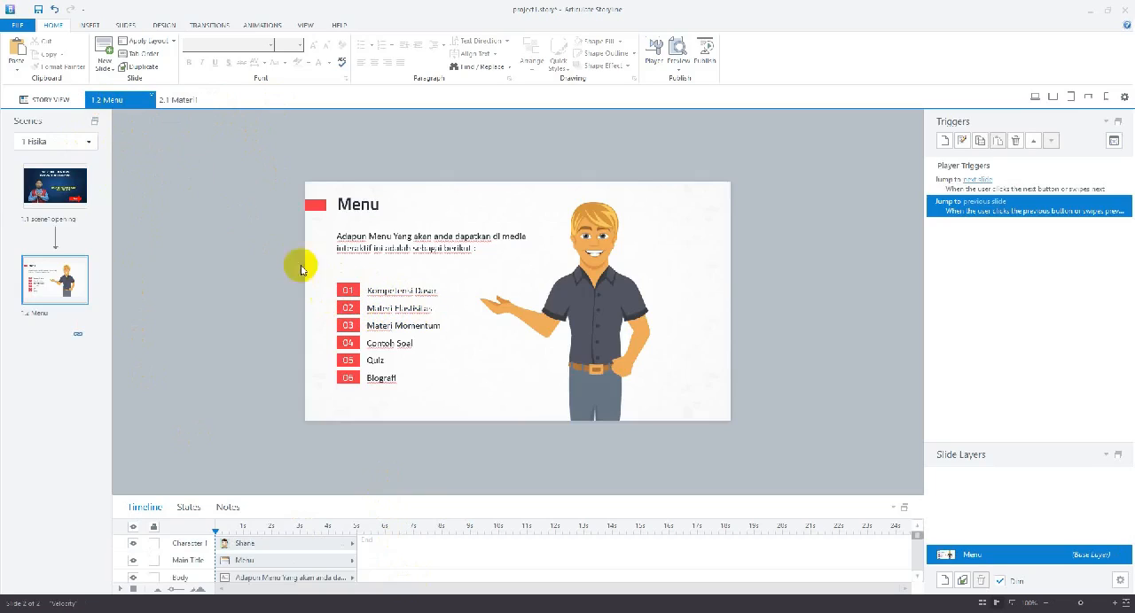
{"action": "left_click", "coordinate": [45, 100]}
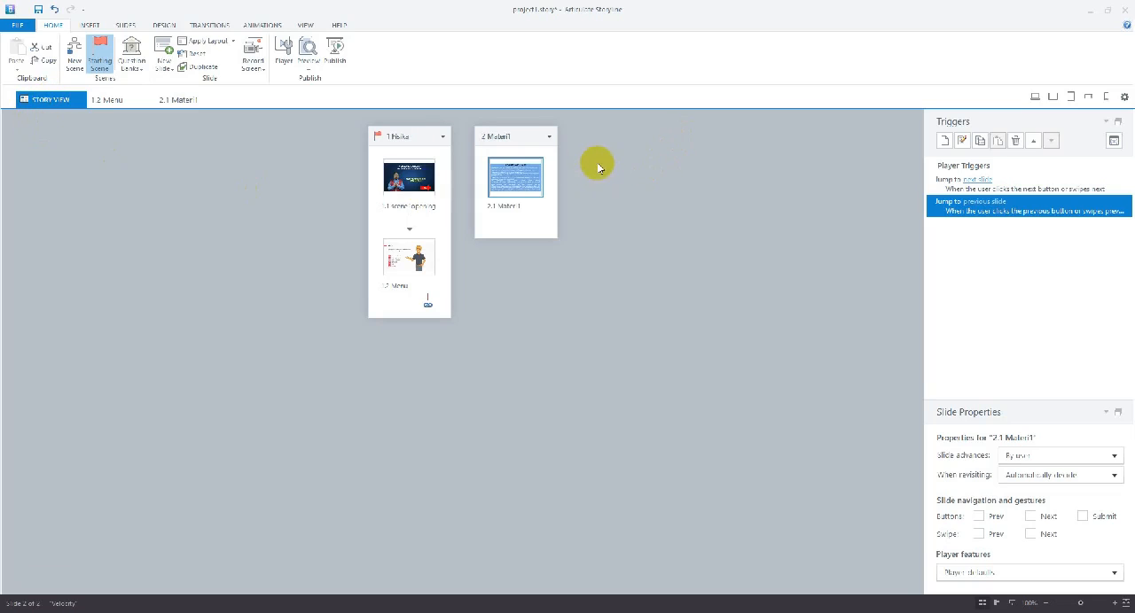
{"action": "left_click", "coordinate": [75, 53]}
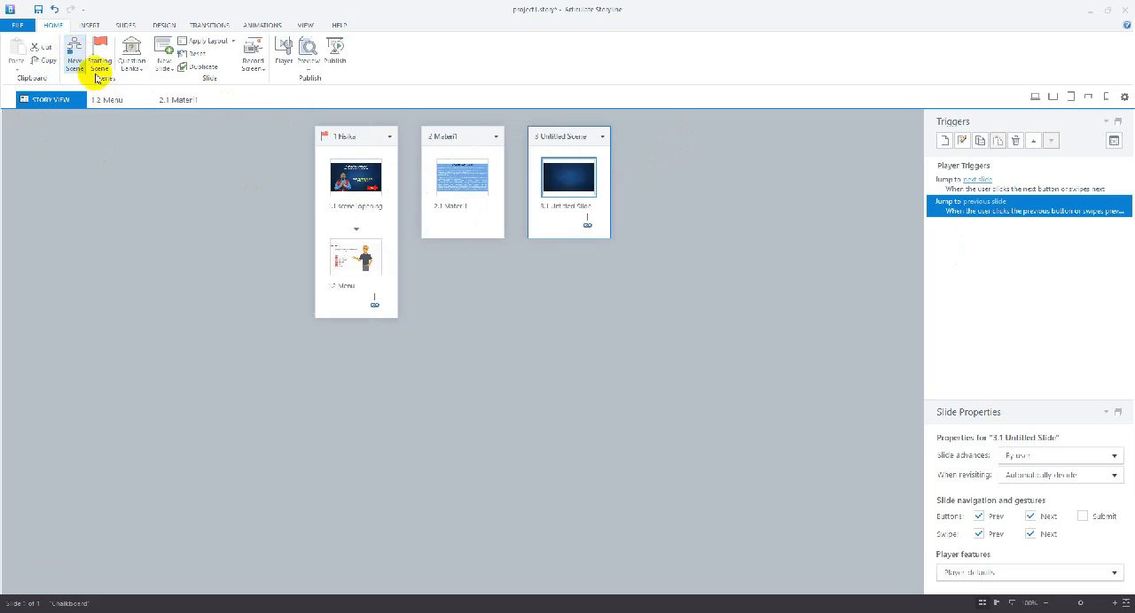
Rename the new untitled scene as elastisitas, matching the second topic on the Menu slide
{"action": "right_click", "coordinate": [578, 140]}
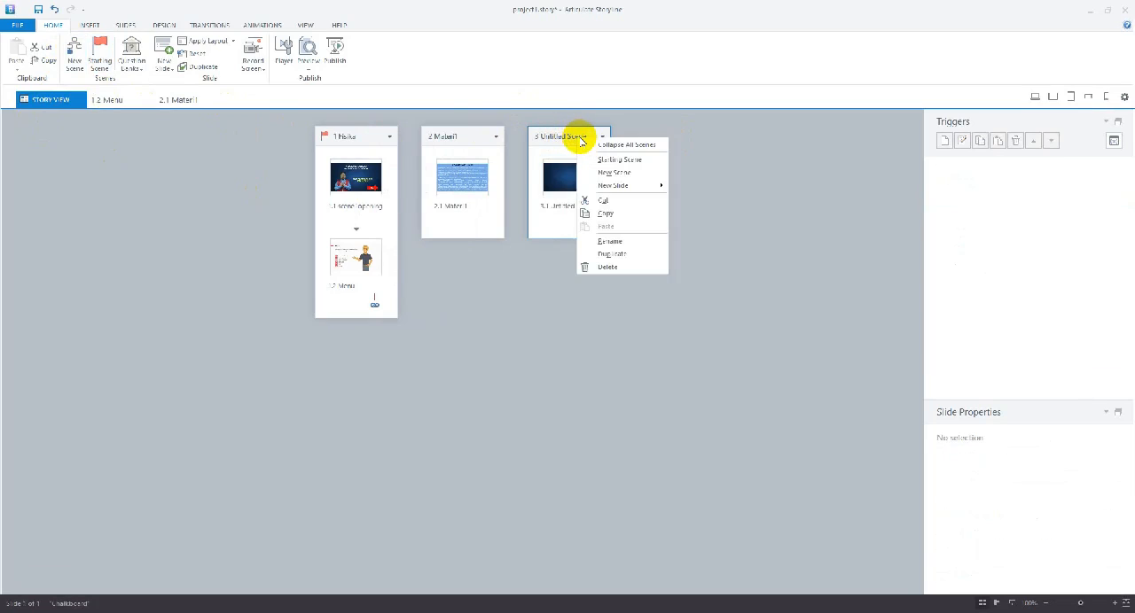
{"action": "left_click", "coordinate": [610, 244]}
{"action": "right_click", "coordinate": [577, 139]}
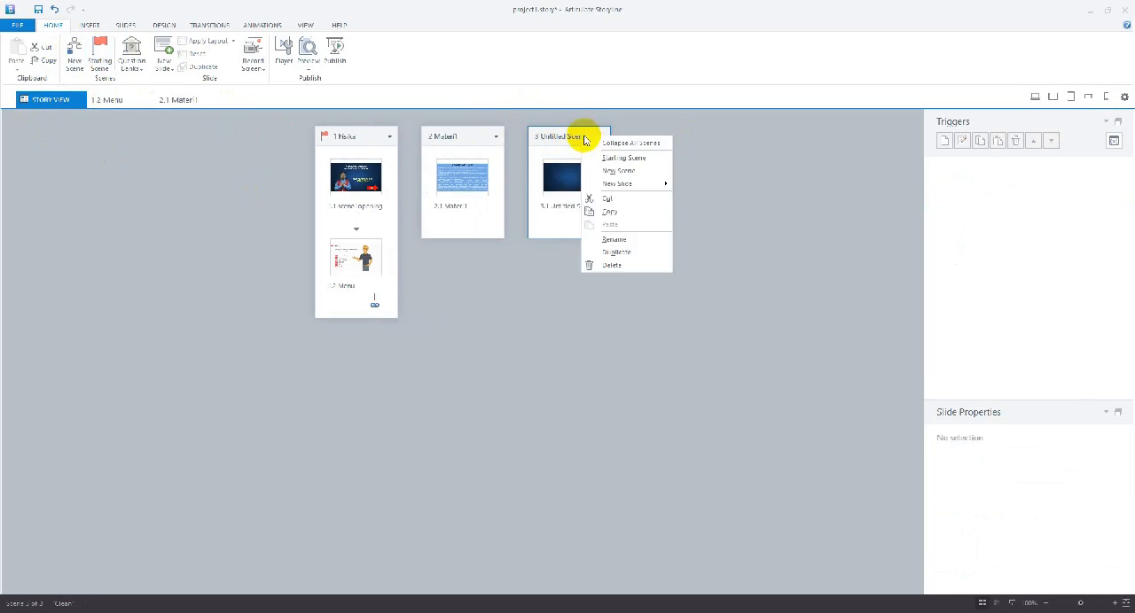
{"action": "left_click", "coordinate": [612, 240]}
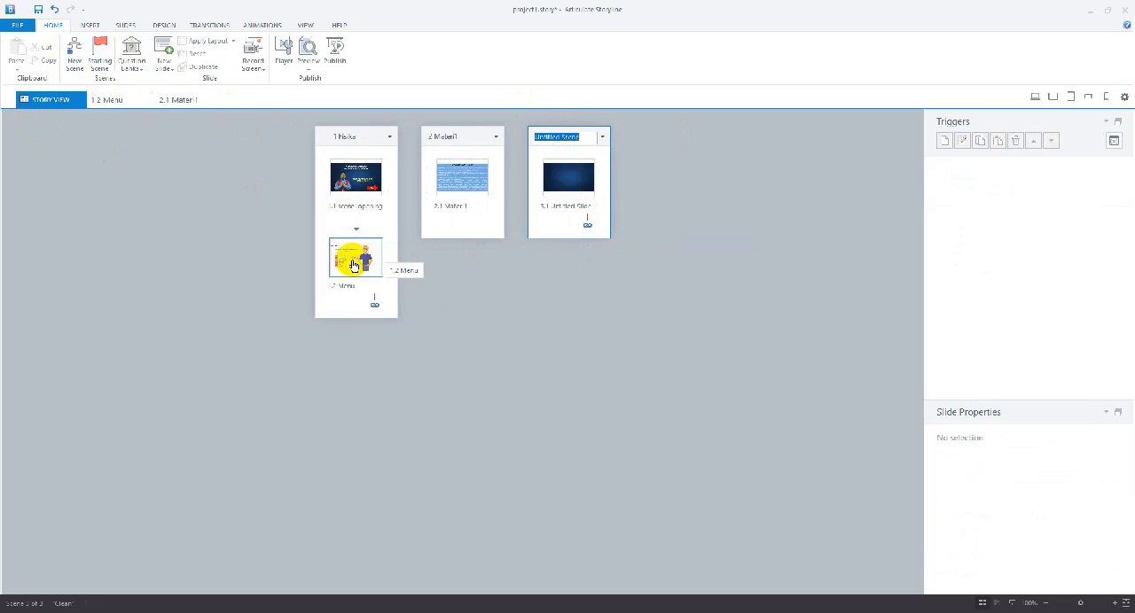
{"action": "left_click", "coordinate": [117, 103]}
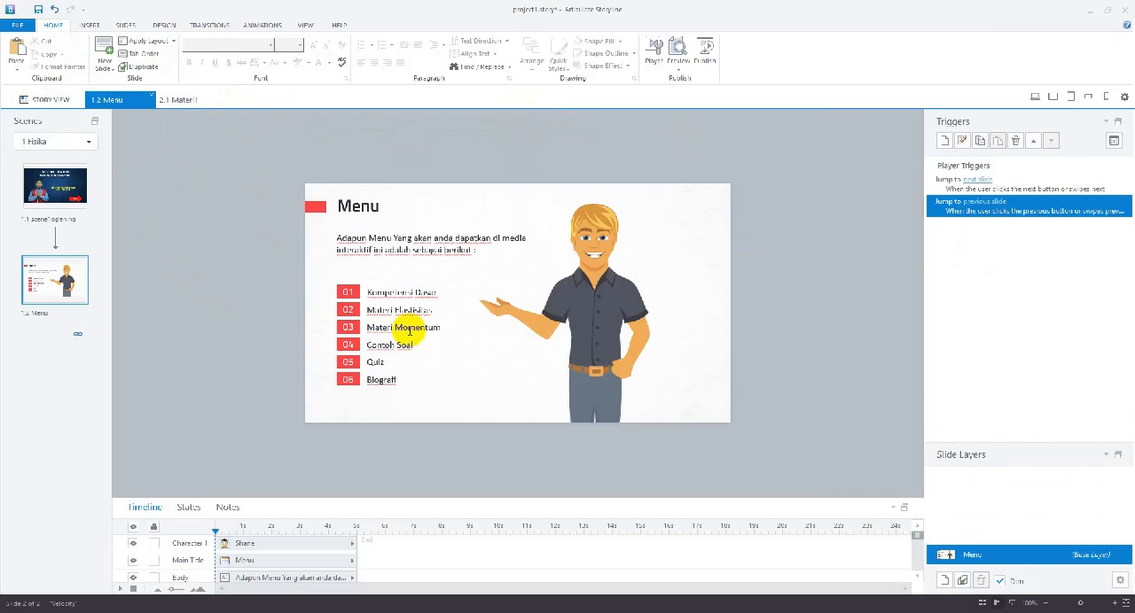
{"action": "left_click", "coordinate": [51, 100]}
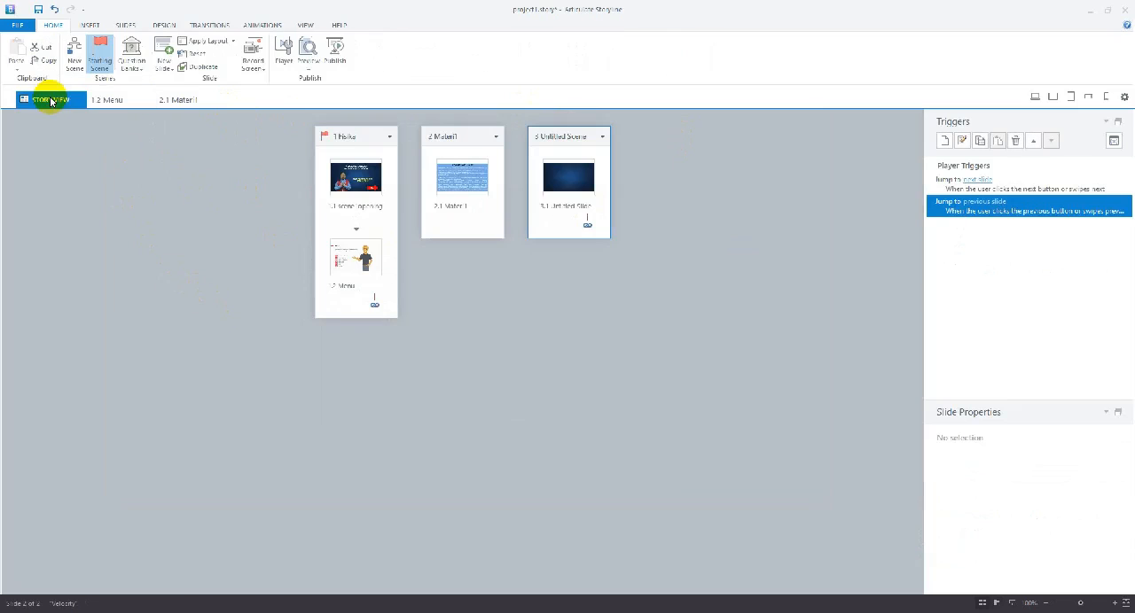
{"action": "right_click", "coordinate": [562, 139]}
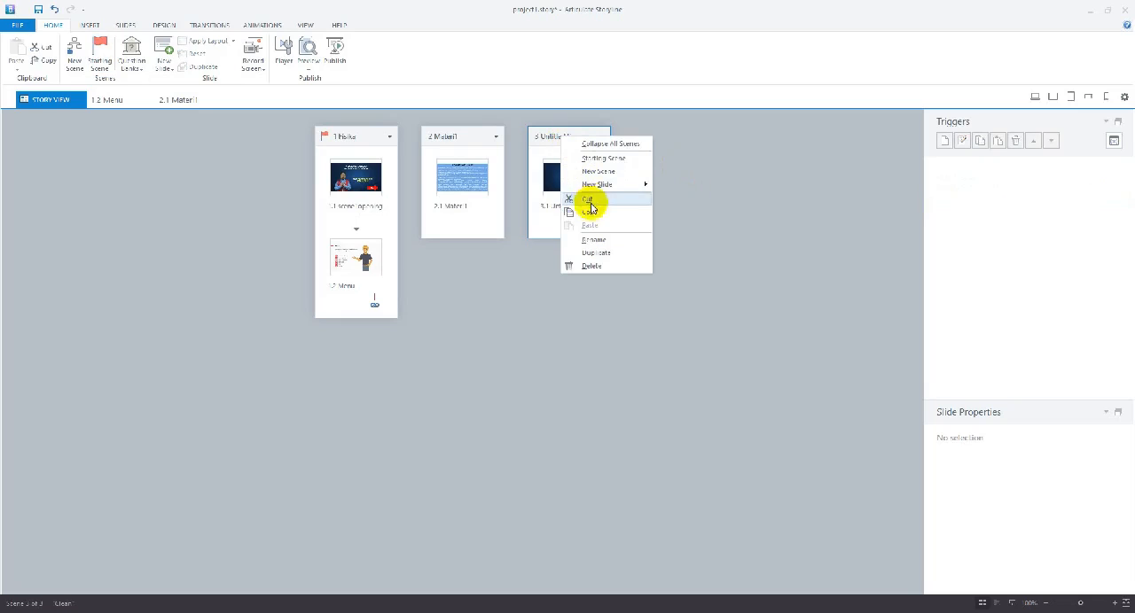
{"action": "left_click", "coordinate": [591, 241]}
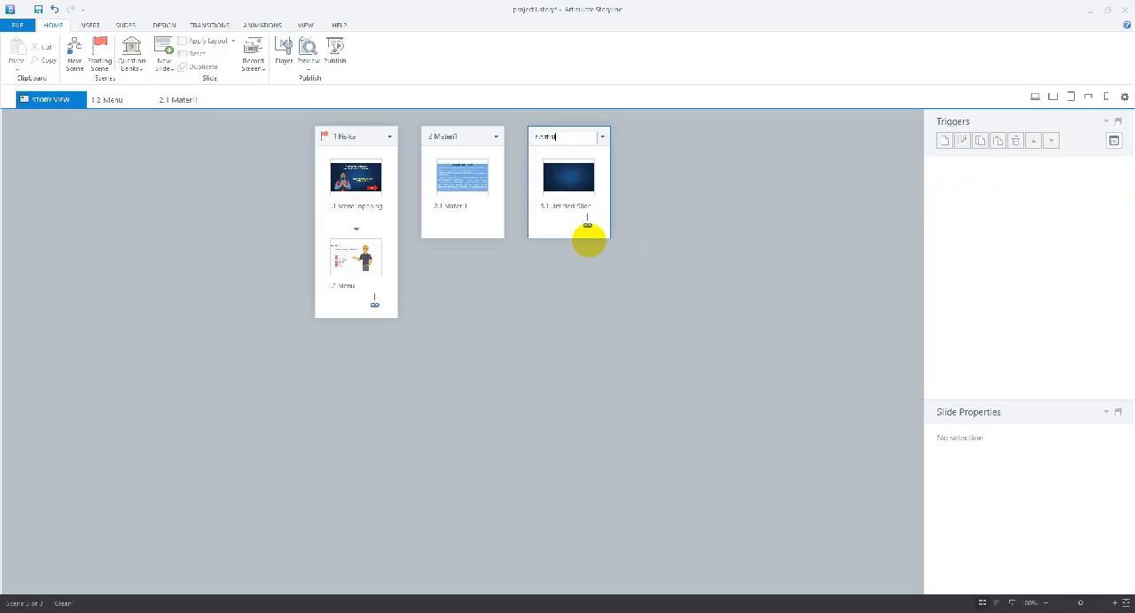
{"action": "type", "text": "elastisitas"}
{"action": "key", "text": "Return"}
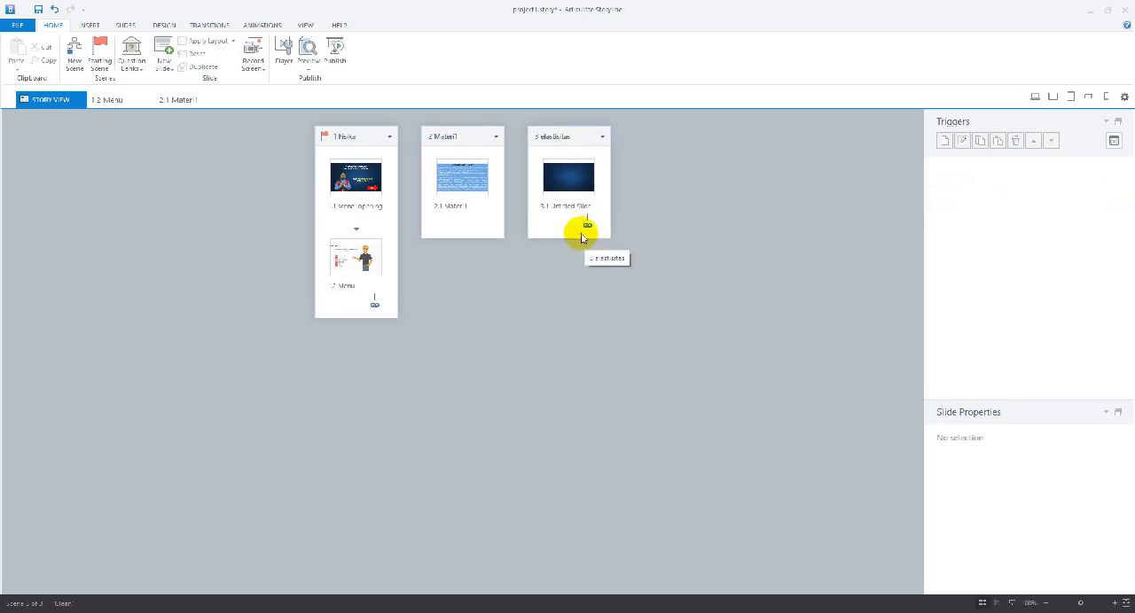
Rename the untitled slide in the elastisitas scene as elastisitas
{"action": "left_click", "coordinate": [562, 203]}
{"action": "right_click", "coordinate": [562, 203]}
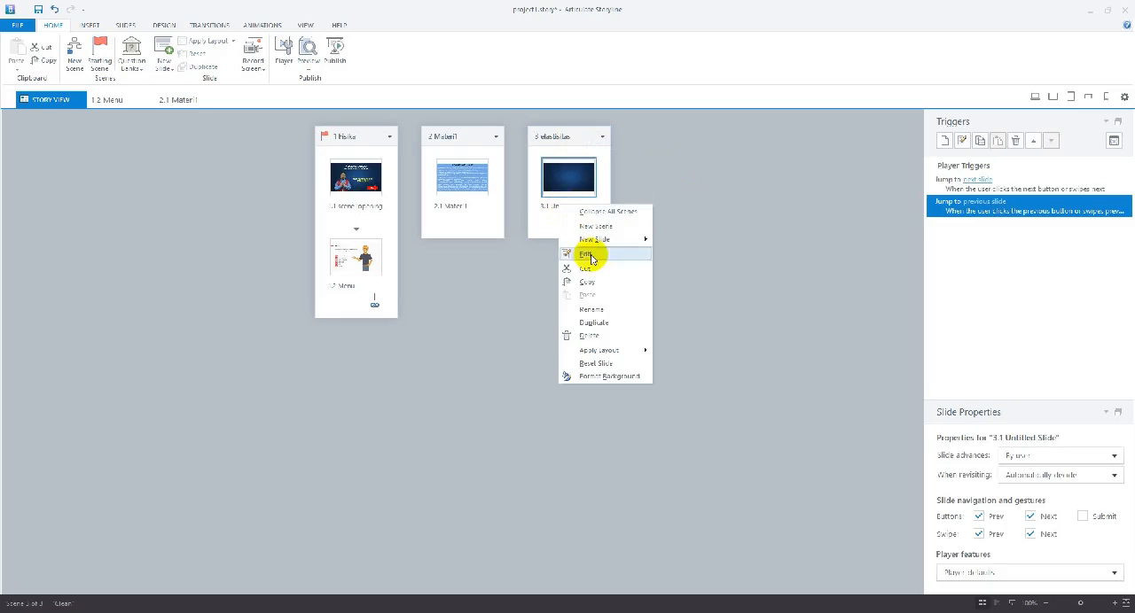
{"action": "left_click", "coordinate": [592, 311]}
{"action": "right_click", "coordinate": [542, 206]}
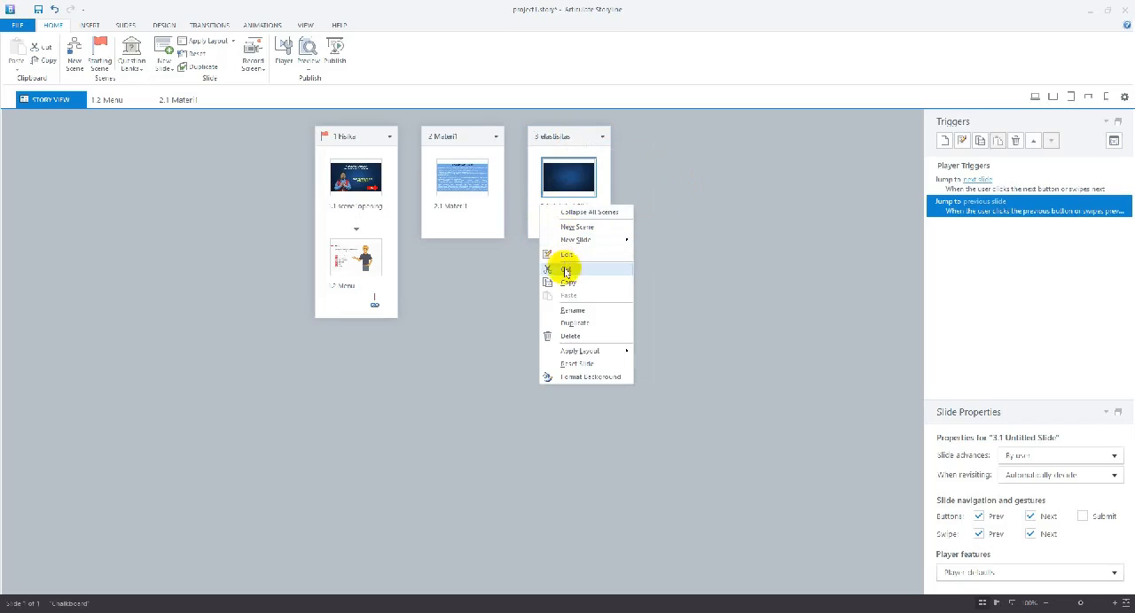
{"action": "left_click", "coordinate": [564, 310]}
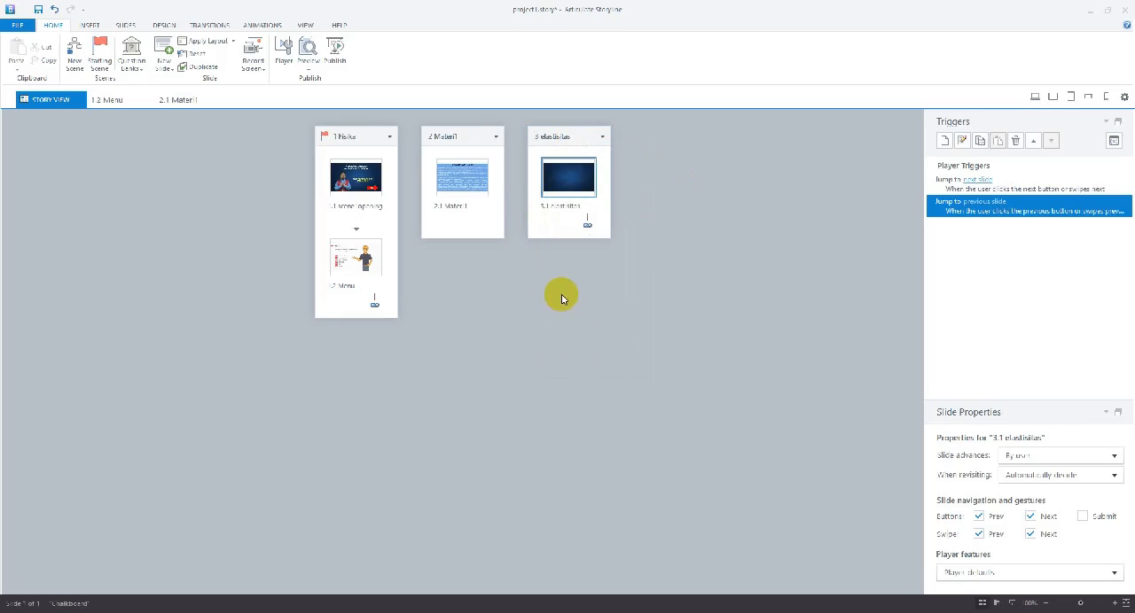
Disable the Prev and Next buttons and swipes for the elastisitas slide and make it reset to initial state when revisited
{"action": "left_click", "coordinate": [979, 517]}
{"action": "left_click", "coordinate": [1029, 517]}
{"action": "left_click", "coordinate": [1029, 533]}
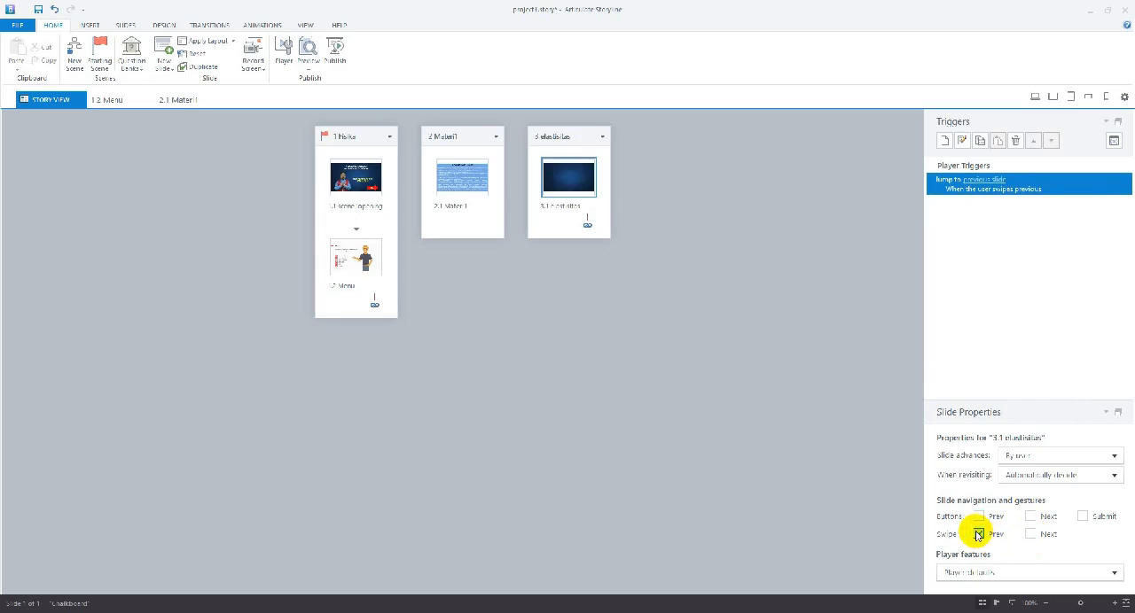
{"action": "left_click", "coordinate": [978, 534]}
{"action": "left_click", "coordinate": [1114, 475]}
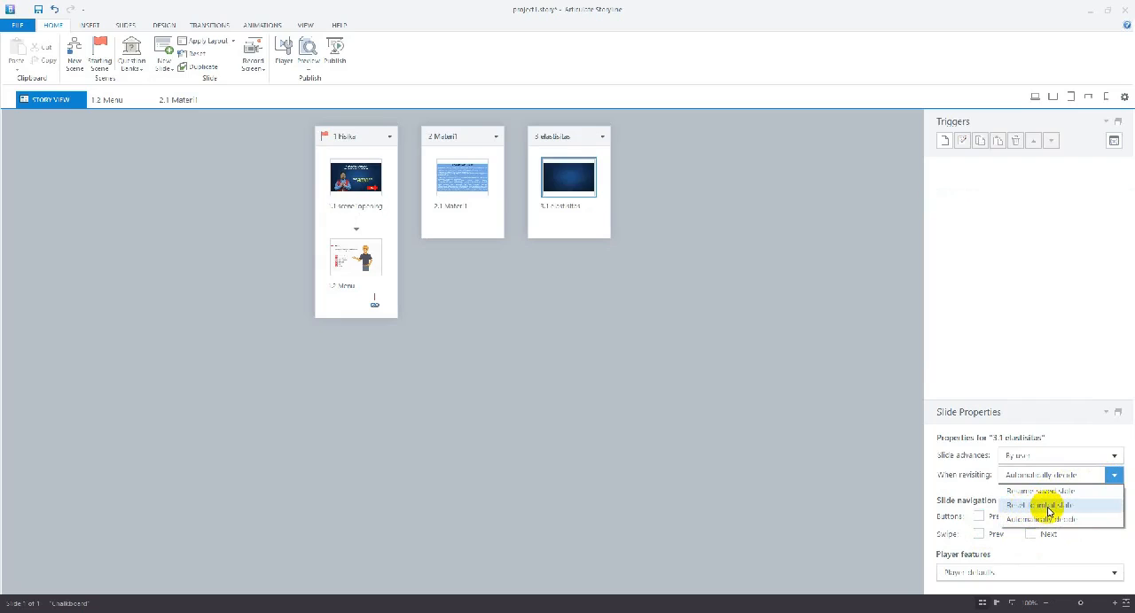
{"action": "left_click", "coordinate": [1053, 509]}
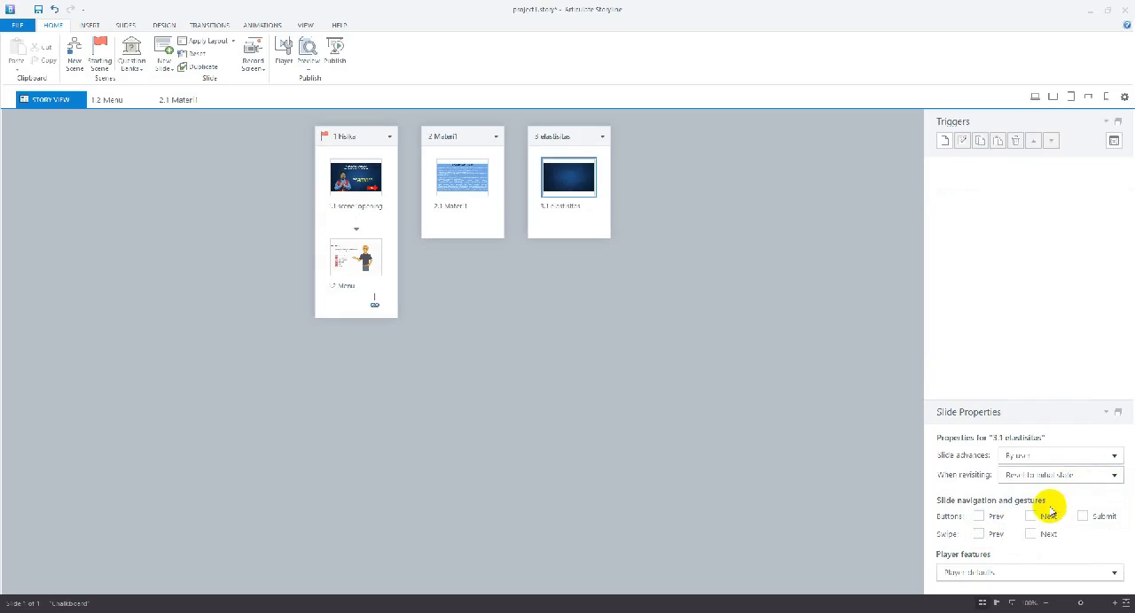
Review the player's tabs and controls and the elastisitas slide's revisiting options, keeping Reset to initial state
{"action": "left_click", "coordinate": [283, 53]}
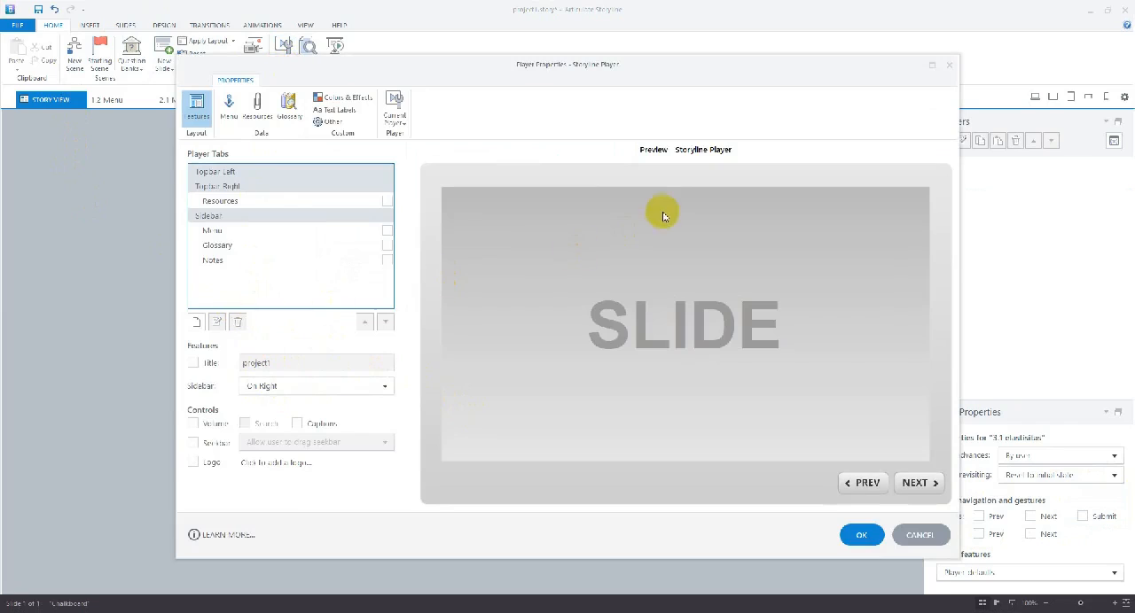
{"action": "left_click", "coordinate": [861, 534]}
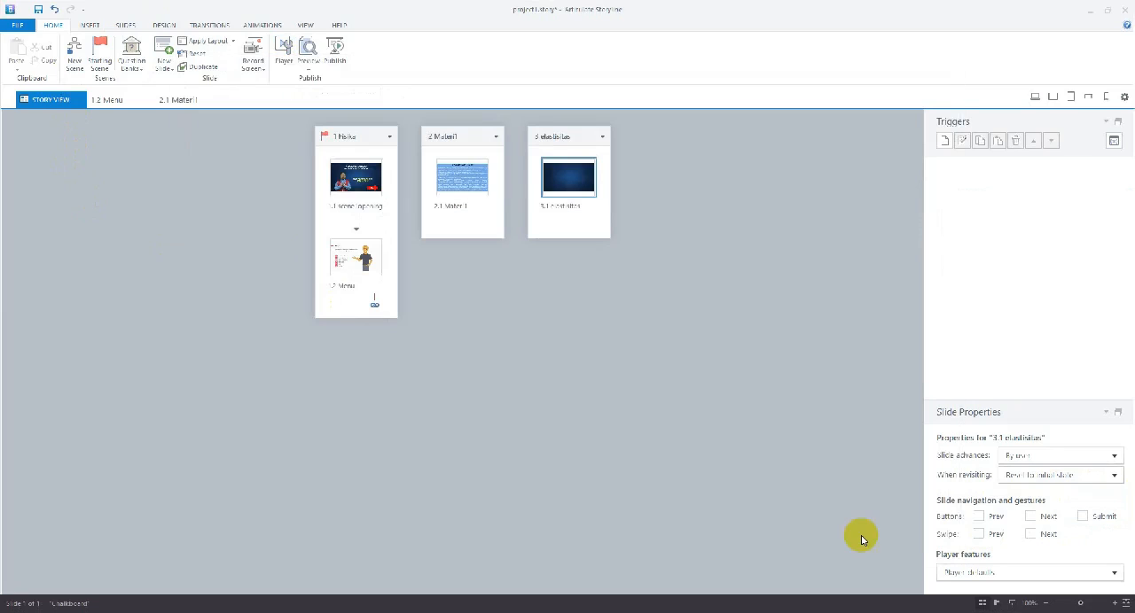
{"action": "left_click", "coordinate": [1114, 475]}
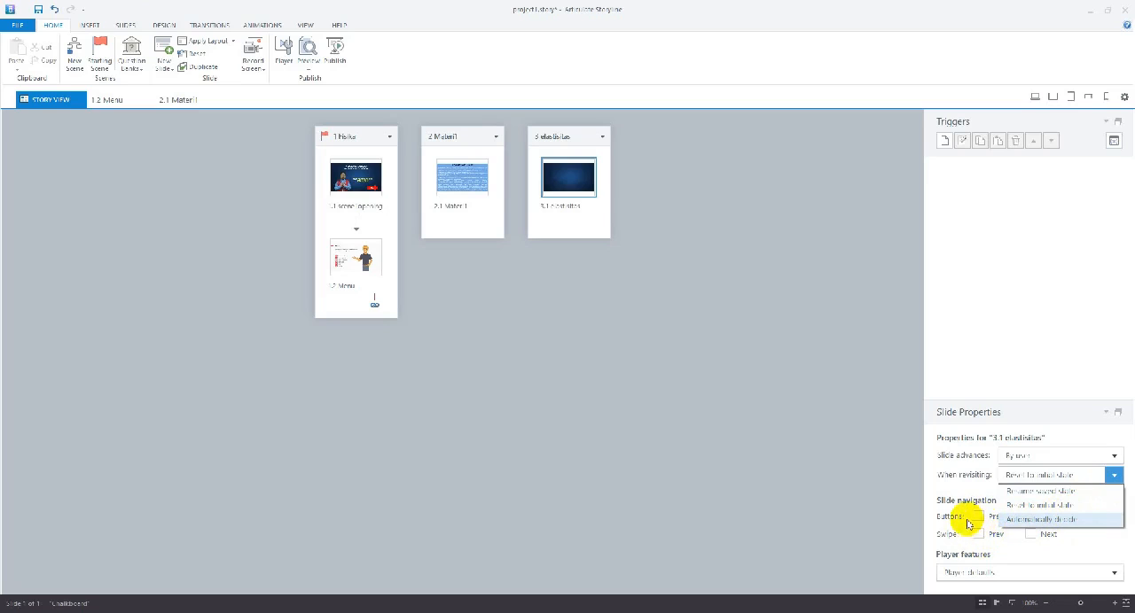
{"action": "left_click", "coordinate": [1030, 507]}
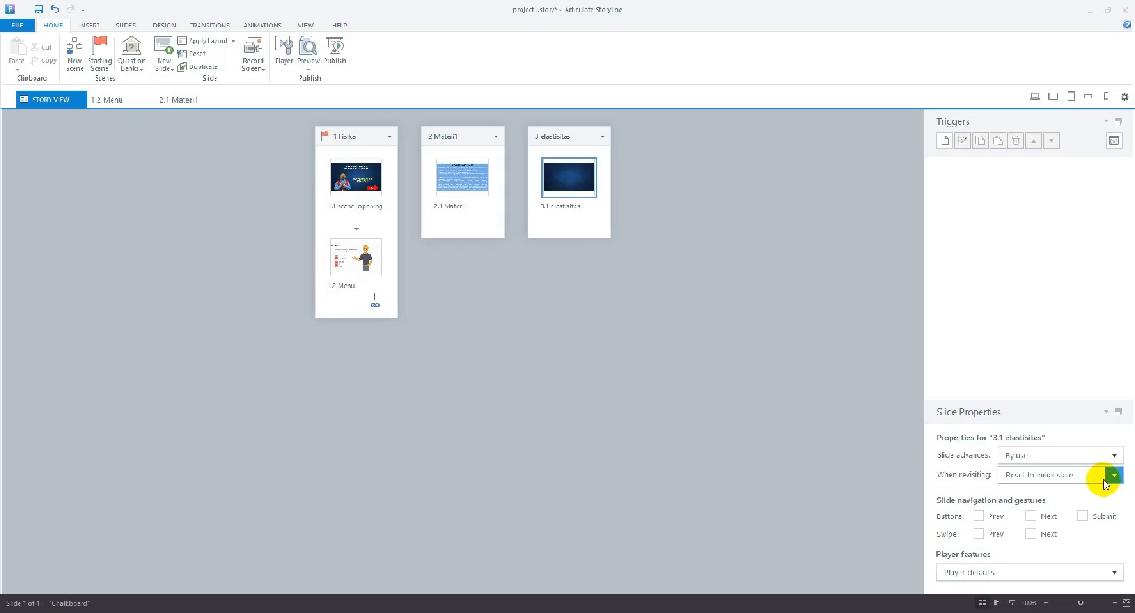
Open the elastisitas slide for editing and apply the dark charcoal textured theme with a thin border
{"action": "left_click", "coordinate": [628, 408]}
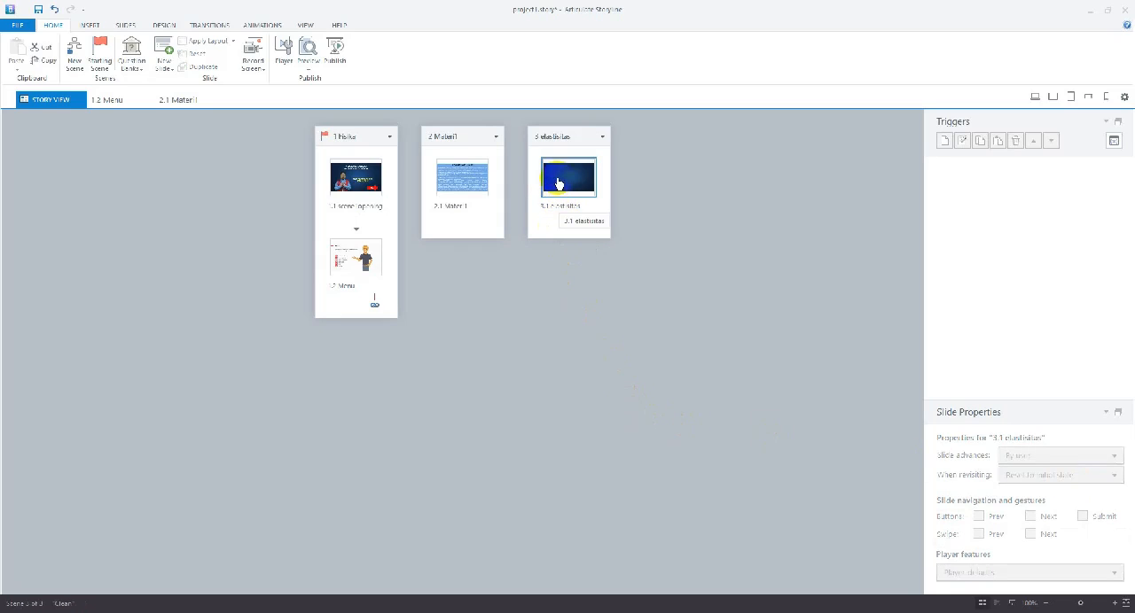
{"action": "double_click", "coordinate": [589, 176]}
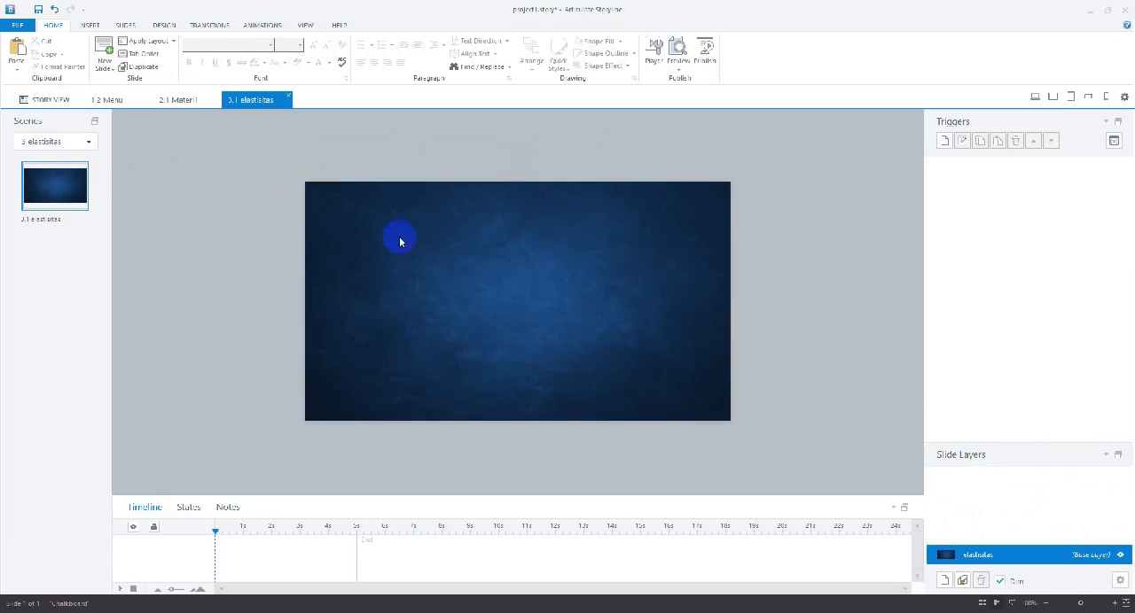
{"action": "left_click", "coordinate": [163, 25]}
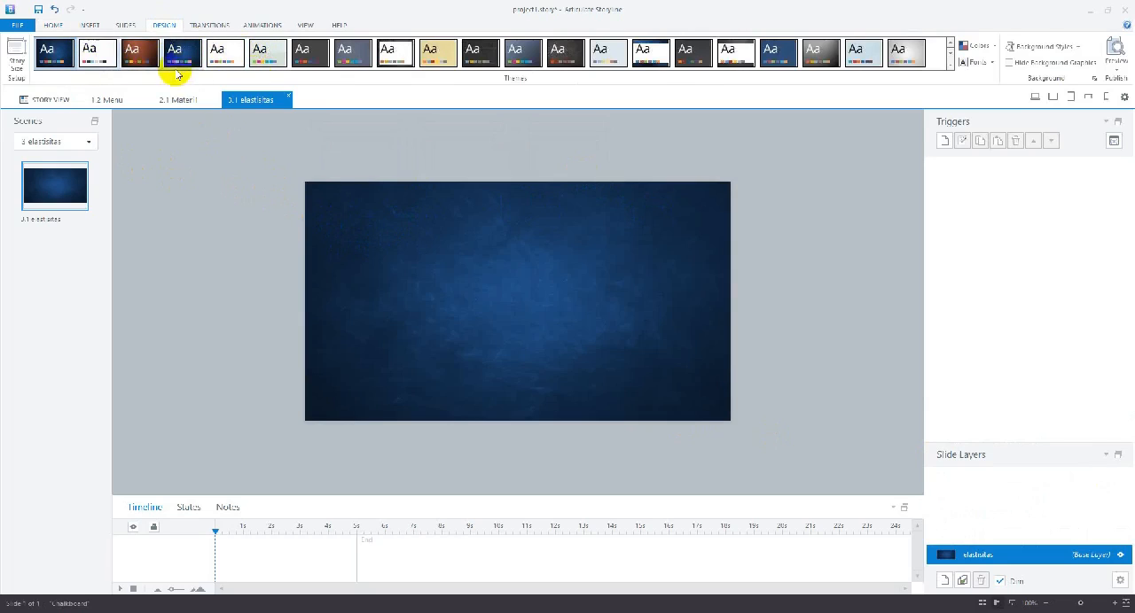
{"action": "left_click", "coordinate": [486, 55]}
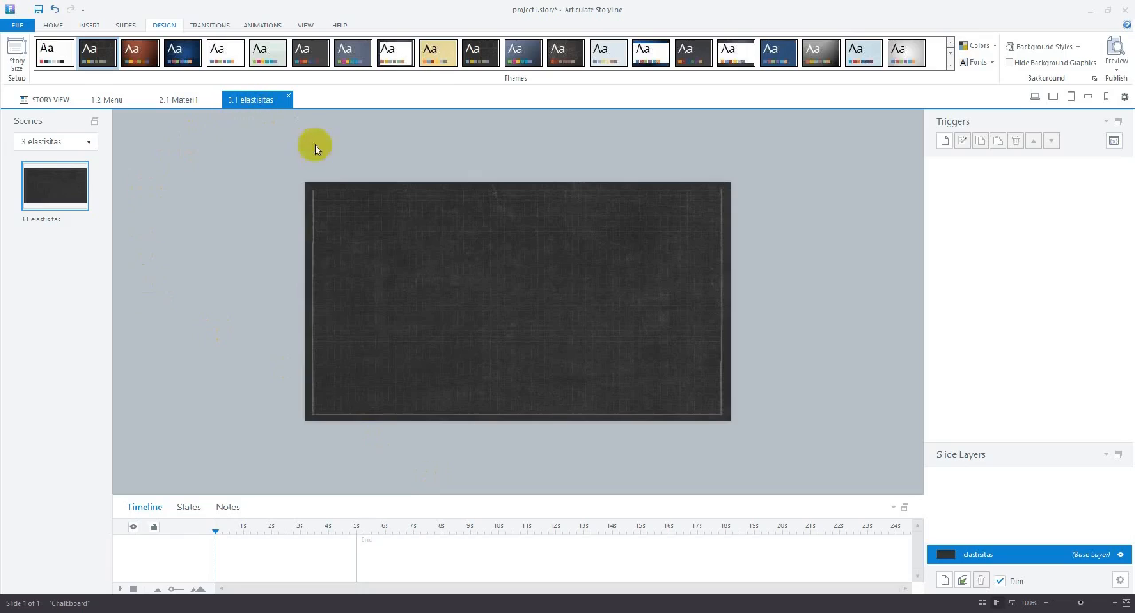
{"action": "left_click", "coordinate": [419, 220]}
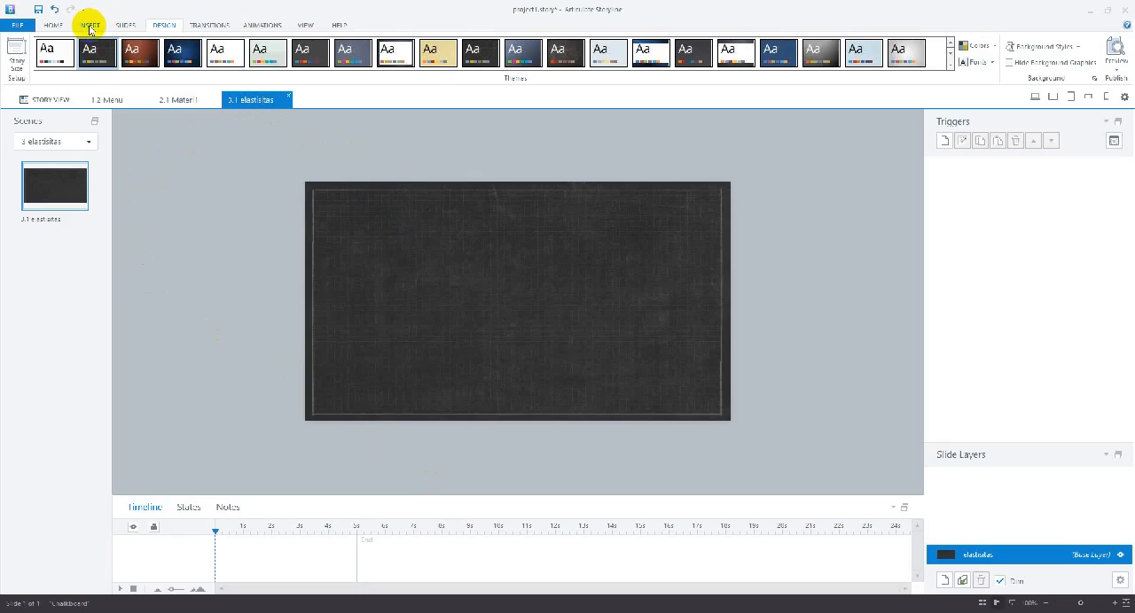
Insert a text box near the top of the elastisitas slide with the heading ELASTISITAS
{"action": "left_click", "coordinate": [89, 25]}
{"action": "left_click", "coordinate": [405, 246]}
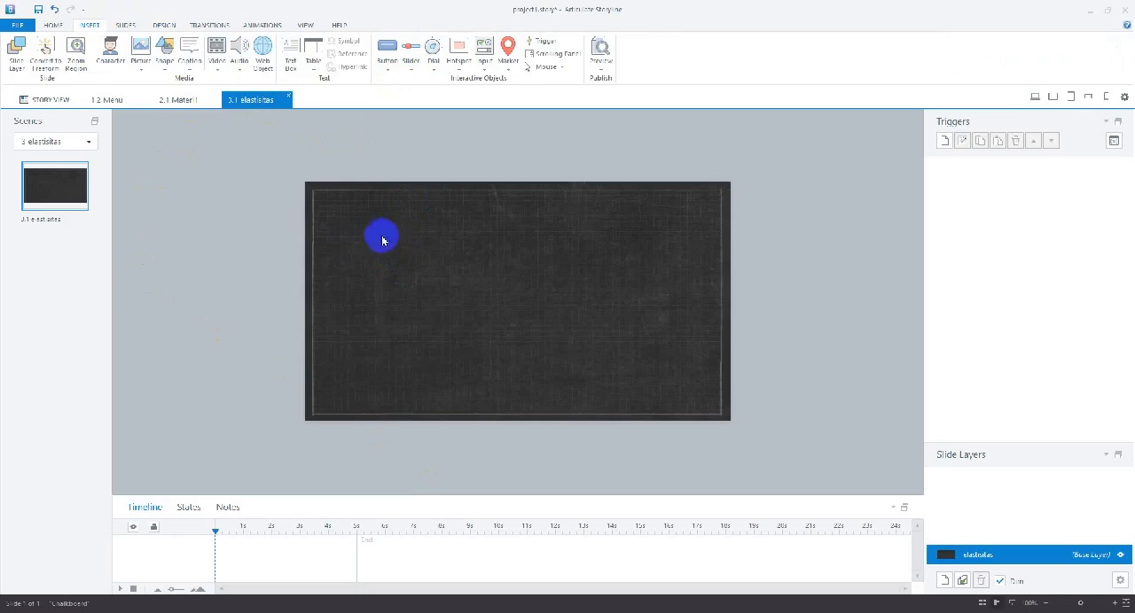
{"action": "left_click", "coordinate": [290, 55]}
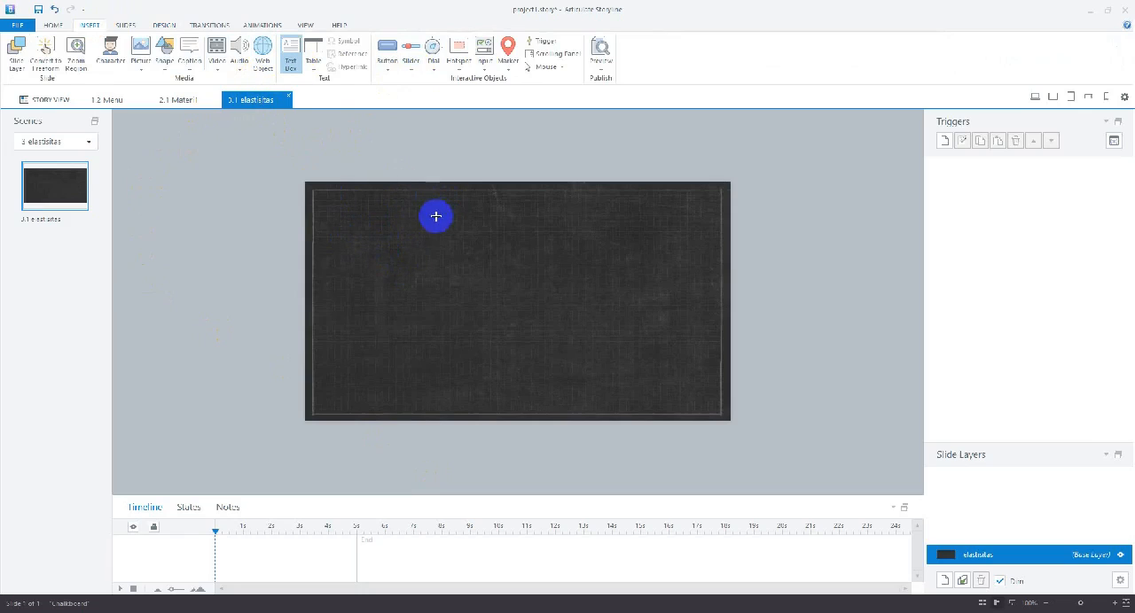
{"action": "left_click_drag", "start_coordinate": [399, 202], "coordinate": [588, 246]}
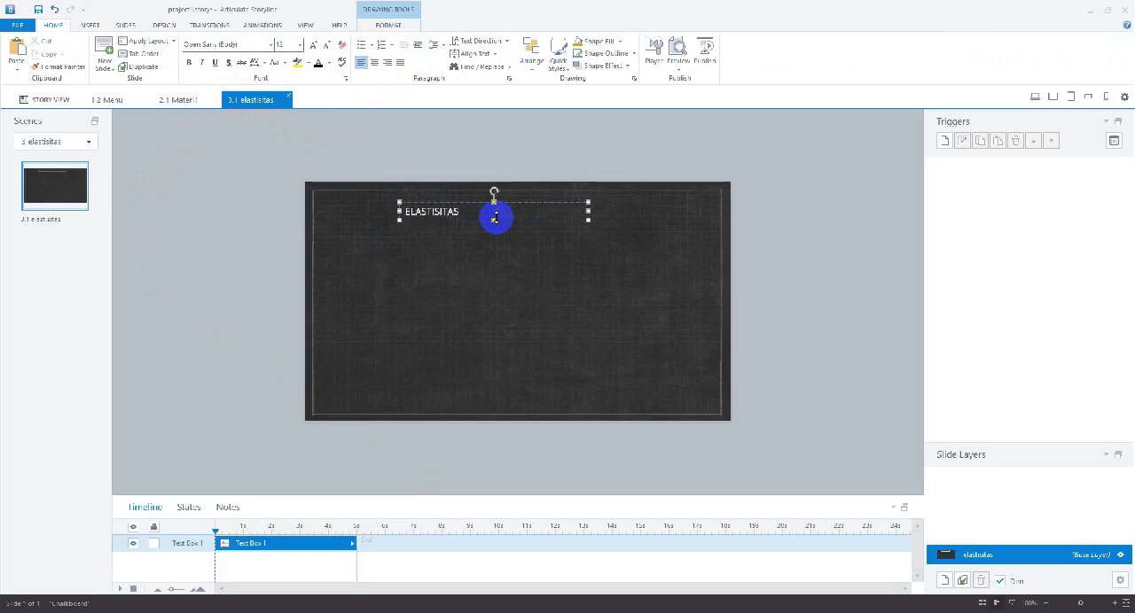
{"action": "left_click", "coordinate": [479, 227]}
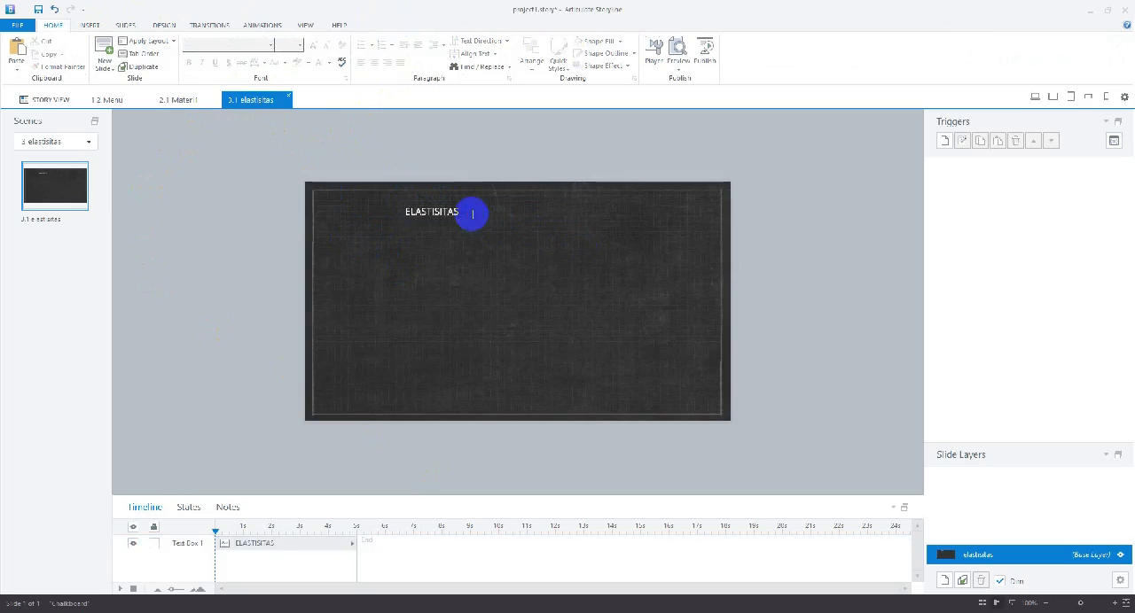
{"action": "left_click", "coordinate": [471, 211]}
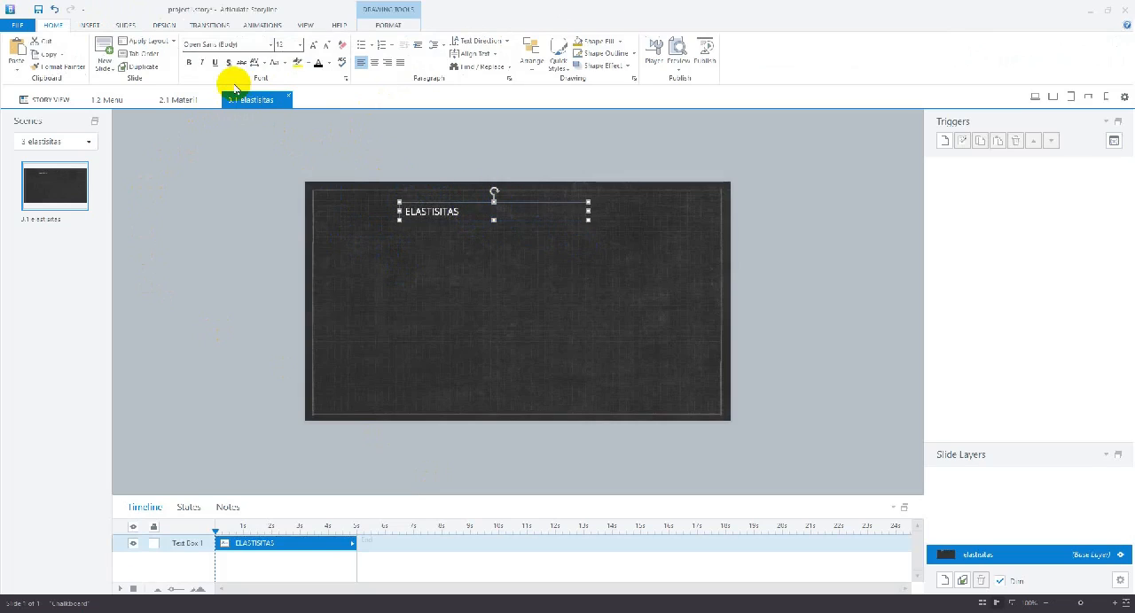
Set the ELASTISITAS heading in the Articulate Extrabold font and enlarge it to size 24
{"action": "left_click", "coordinate": [270, 46]}
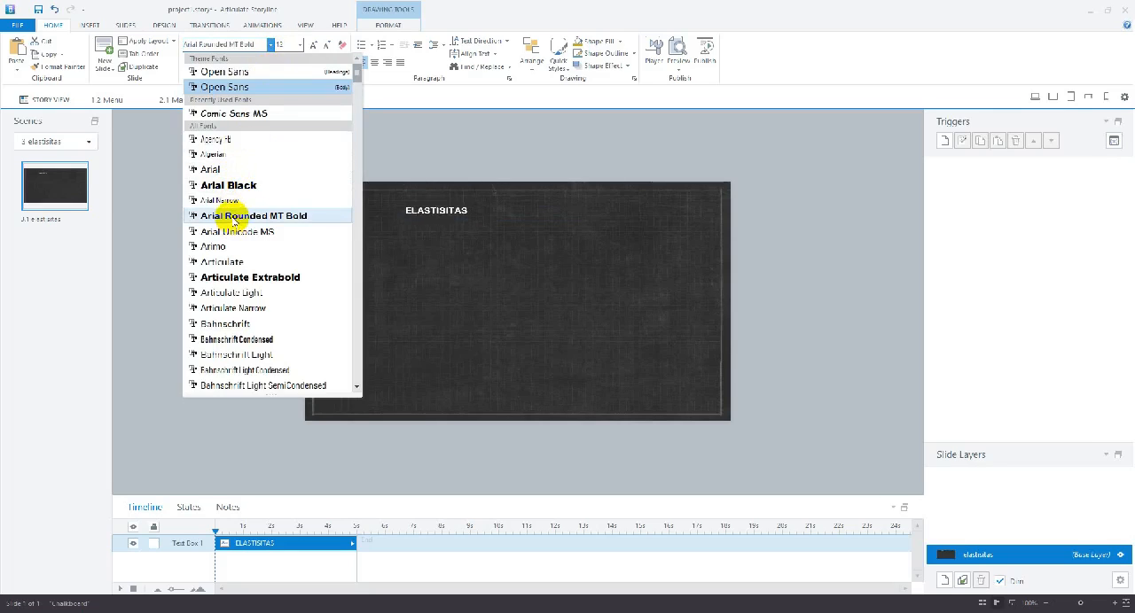
{"action": "left_click", "coordinate": [238, 279]}
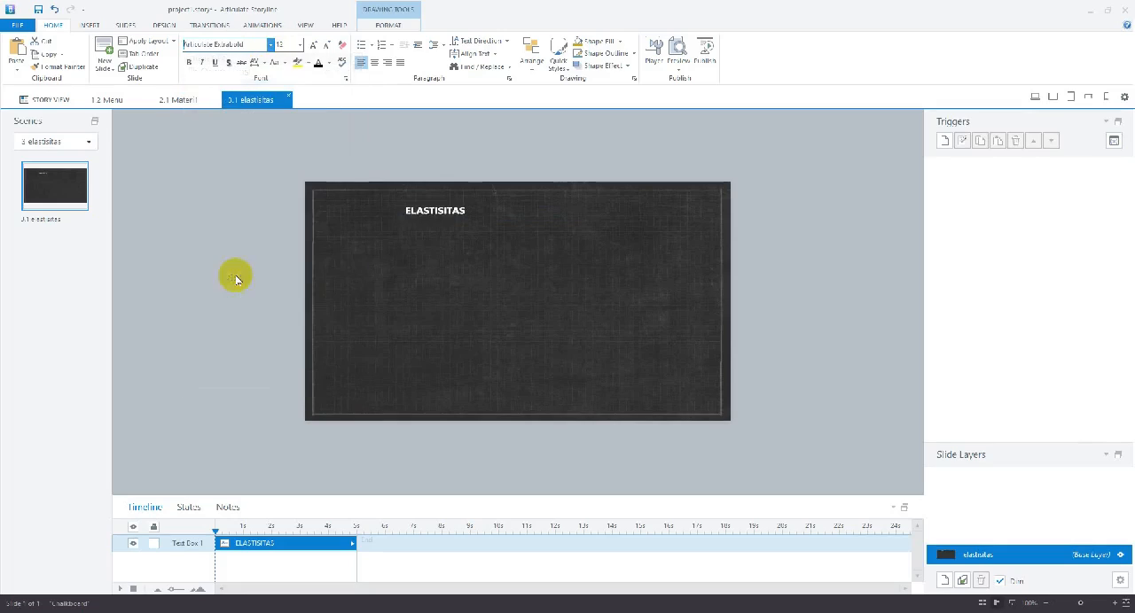
{"action": "left_click", "coordinate": [453, 222]}
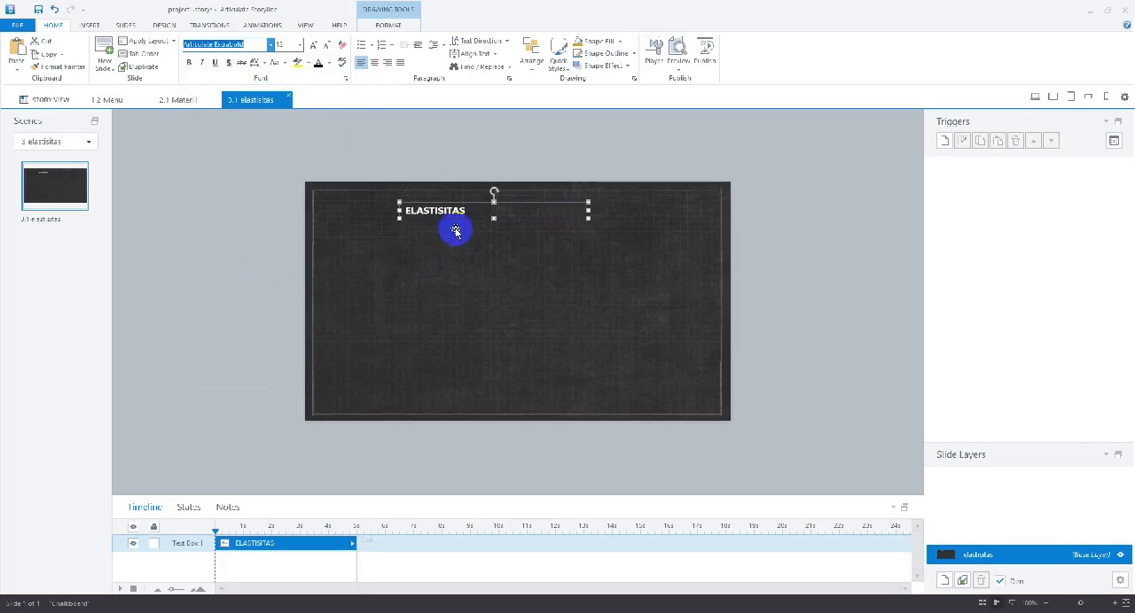
{"action": "left_click", "coordinate": [314, 44]}
{"action": "left_click", "coordinate": [314, 44]}
{"action": "left_click", "coordinate": [314, 44]}
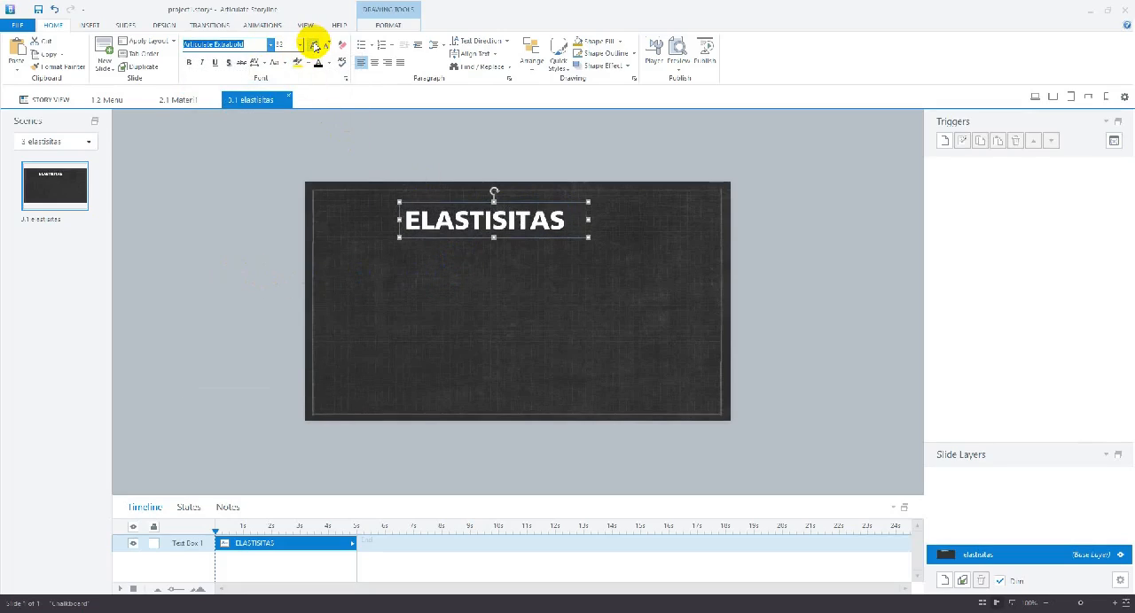
{"action": "left_click", "coordinate": [326, 44]}
{"action": "left_click", "coordinate": [326, 44]}
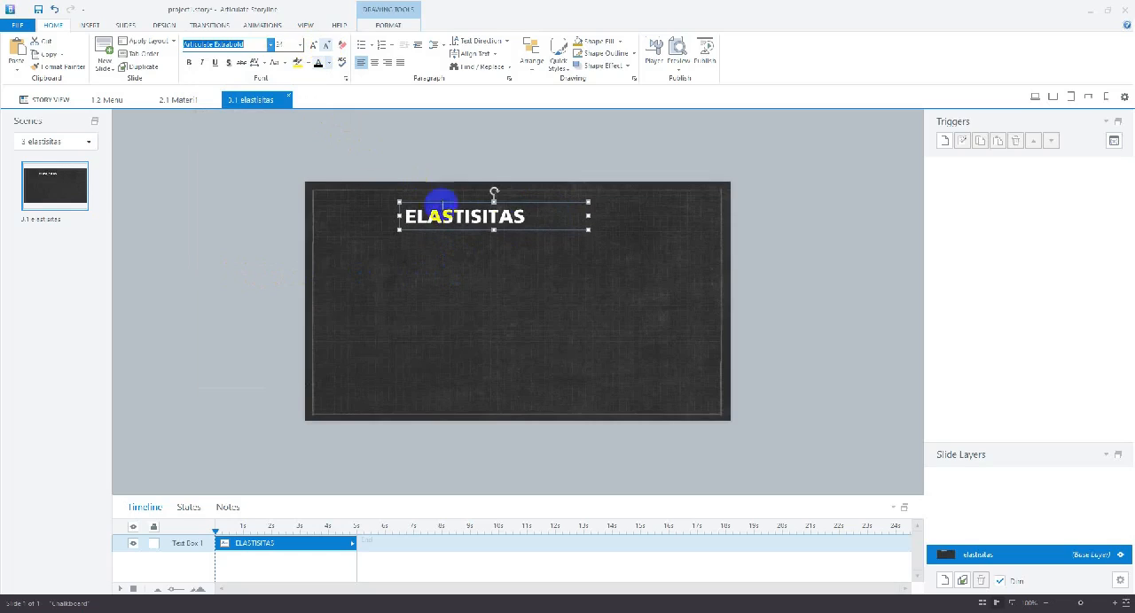
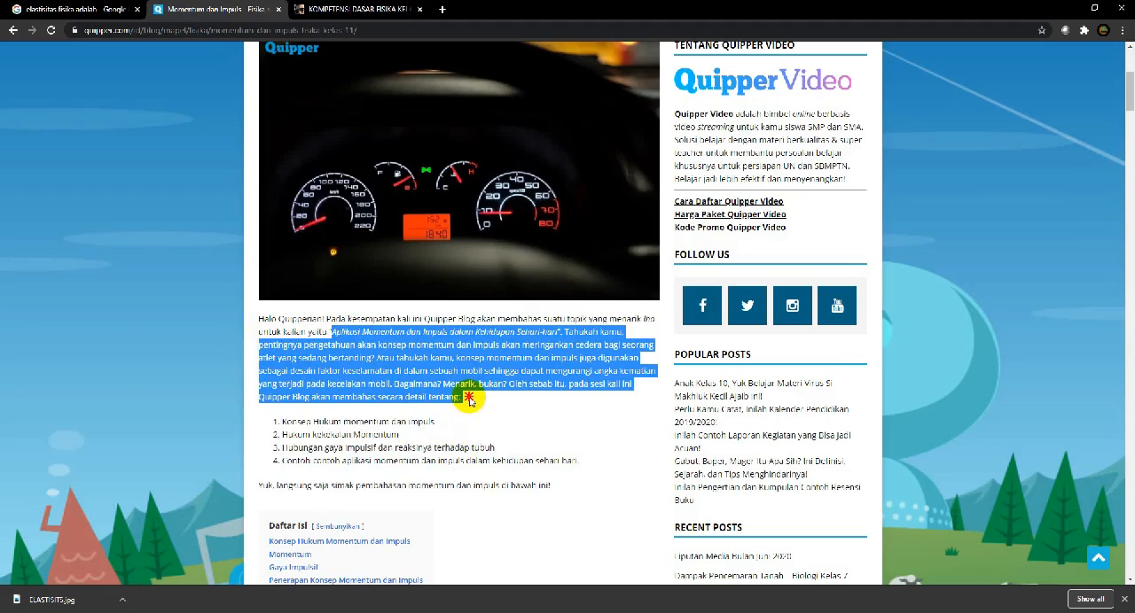
Copy the selected Quipper paragraph on Aplikasi Momentum dan Impuls, switch to Storyline, and paste it into the empty text box under MOMENTUM
{"action": "right_click", "coordinate": [416, 368]}
{"action": "left_click", "coordinate": [443, 381]}
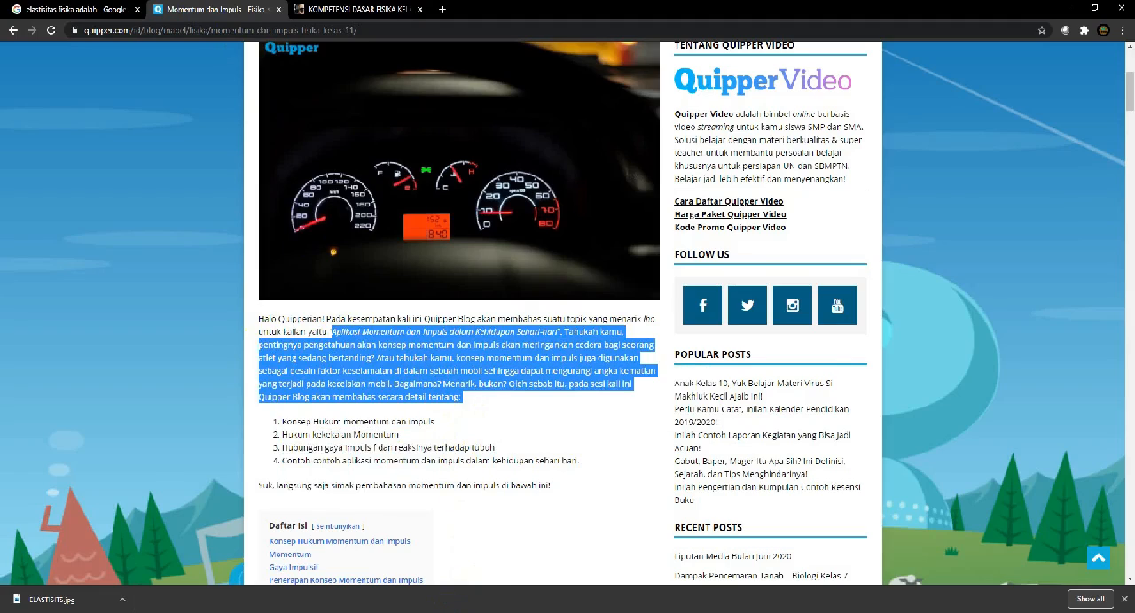
{"action": "key", "text": "alt+Tab"}
{"action": "right_click", "coordinate": [371, 248]}
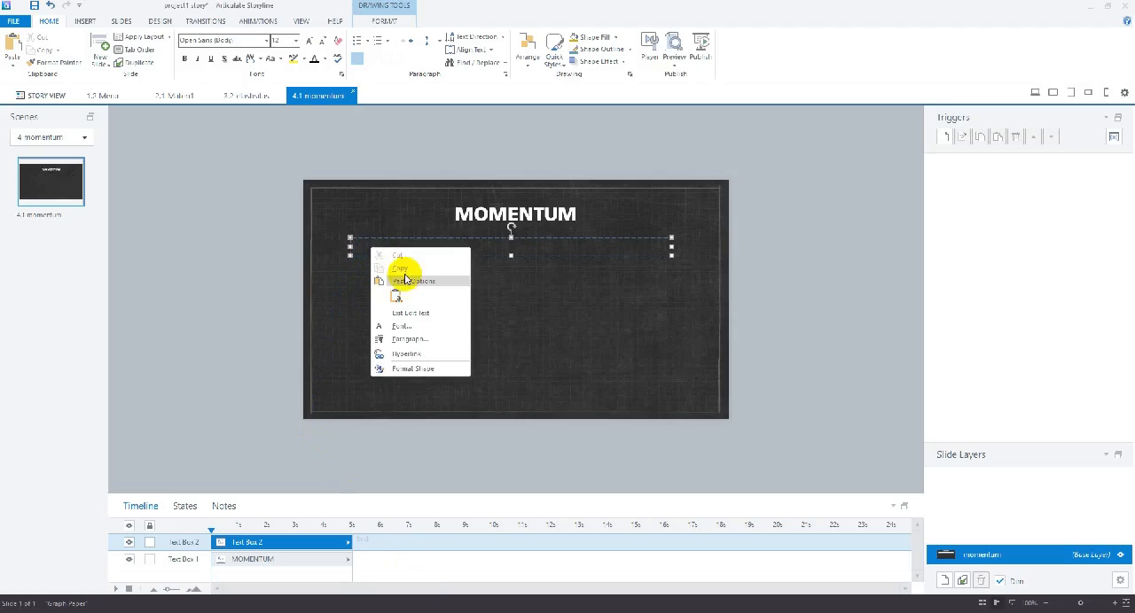
{"action": "left_click", "coordinate": [398, 296]}
{"action": "left_click", "coordinate": [536, 355]}
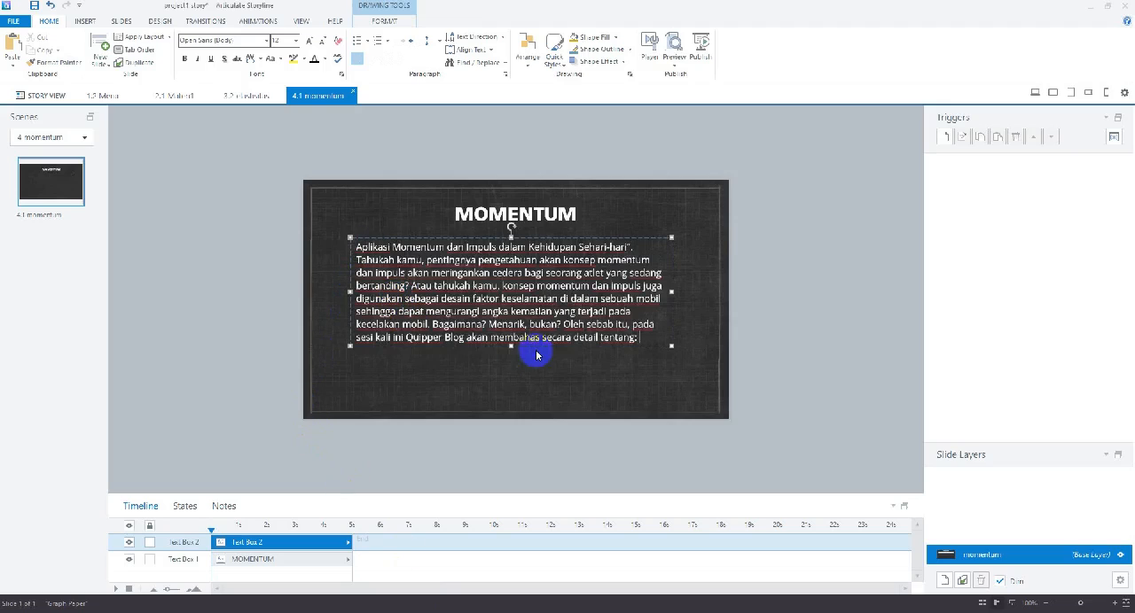
Move the pasted paragraph's text box slightly down to leave a gap below the MOMENTUM heading
{"action": "left_click_drag", "start_coordinate": [512, 345], "coordinate": [517, 382]}
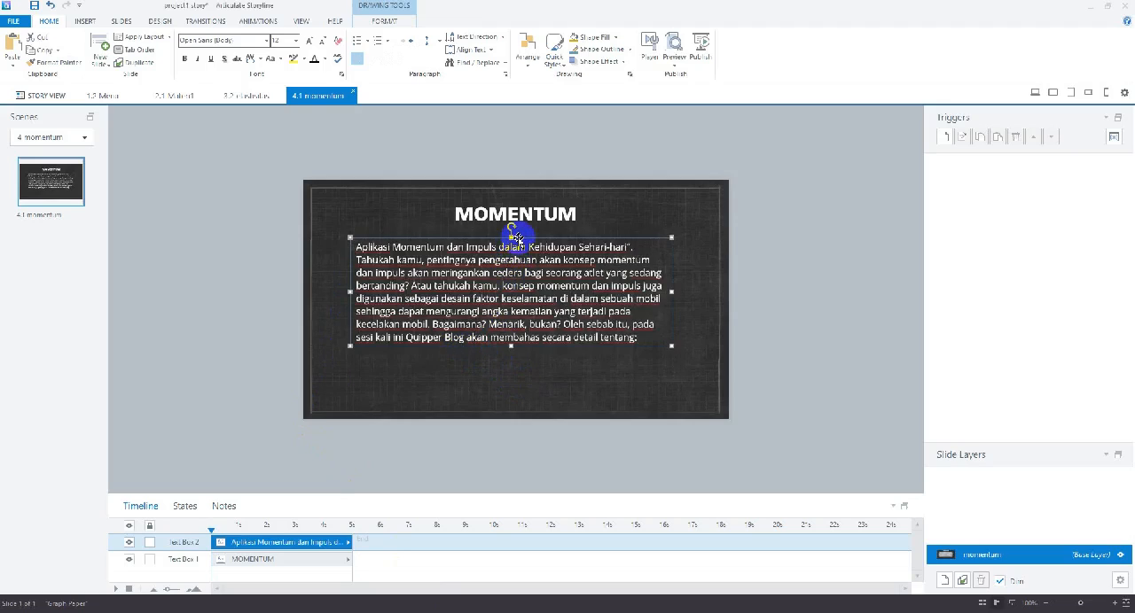
{"action": "left_click", "coordinate": [557, 385]}
{"action": "left_click", "coordinate": [532, 236]}
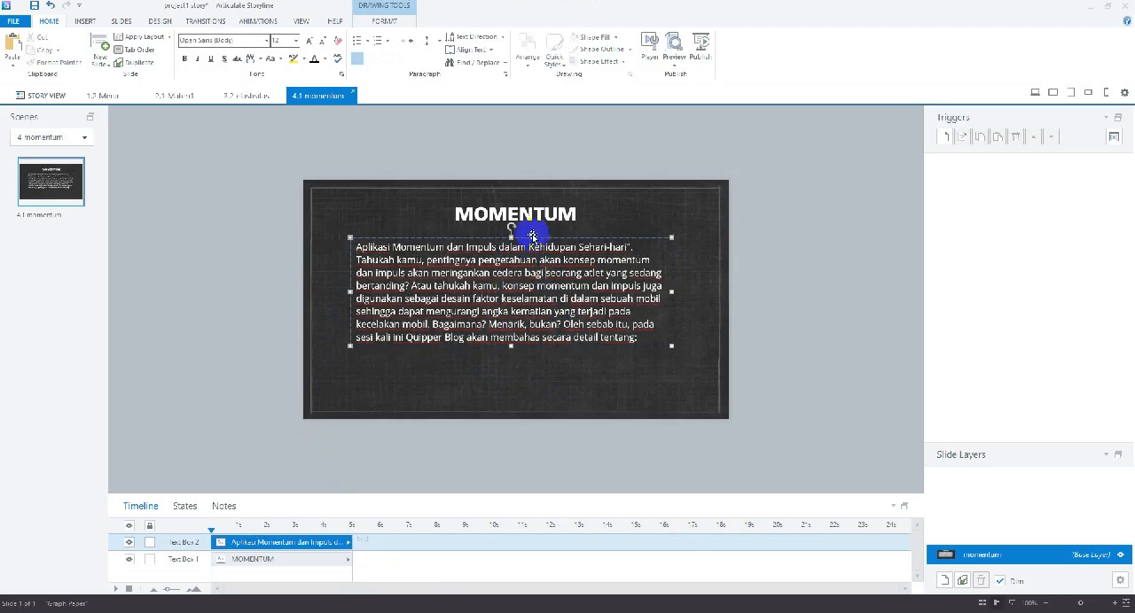
{"action": "left_click_drag", "start_coordinate": [527, 234], "coordinate": [530, 255]}
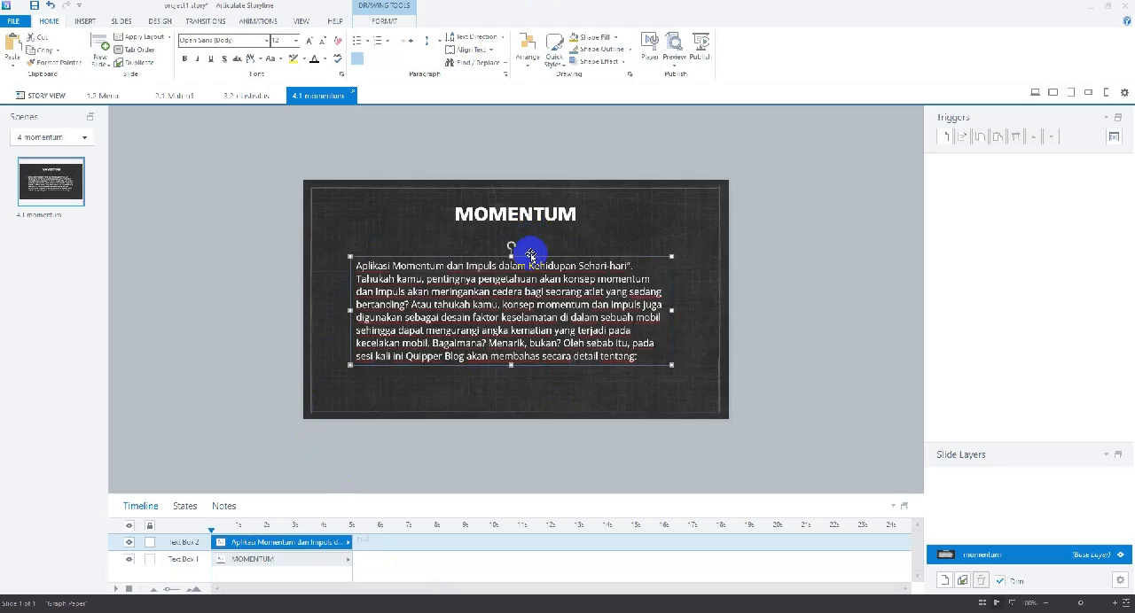
{"action": "left_click", "coordinate": [545, 369]}
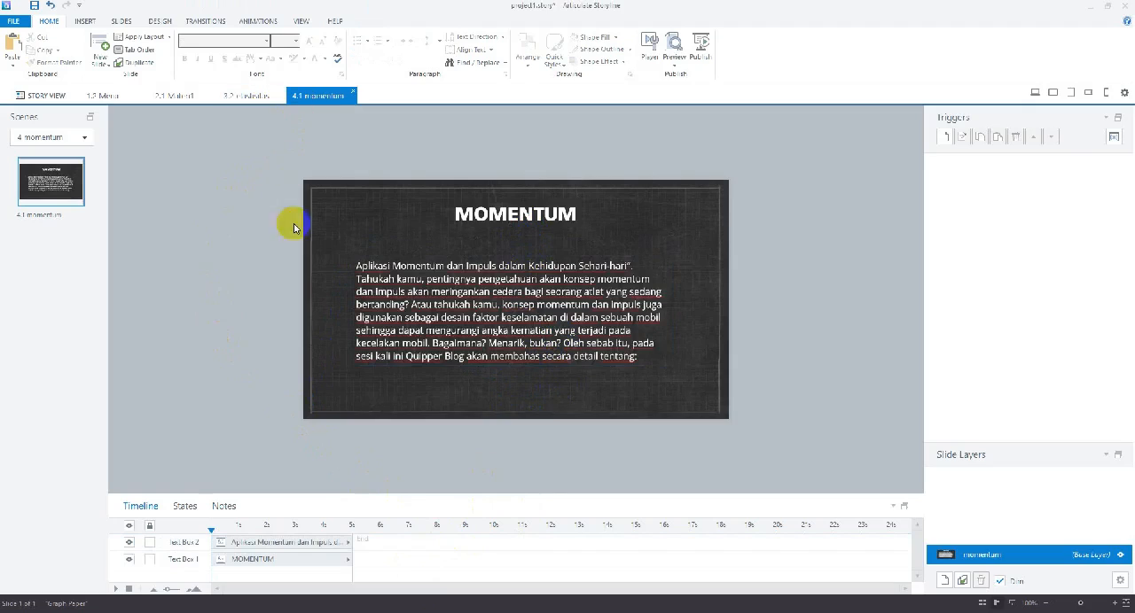
Check the Menu slide's topics, return to Story View, add a scene after momentum, and name it contoh
{"action": "left_click", "coordinate": [100, 96]}
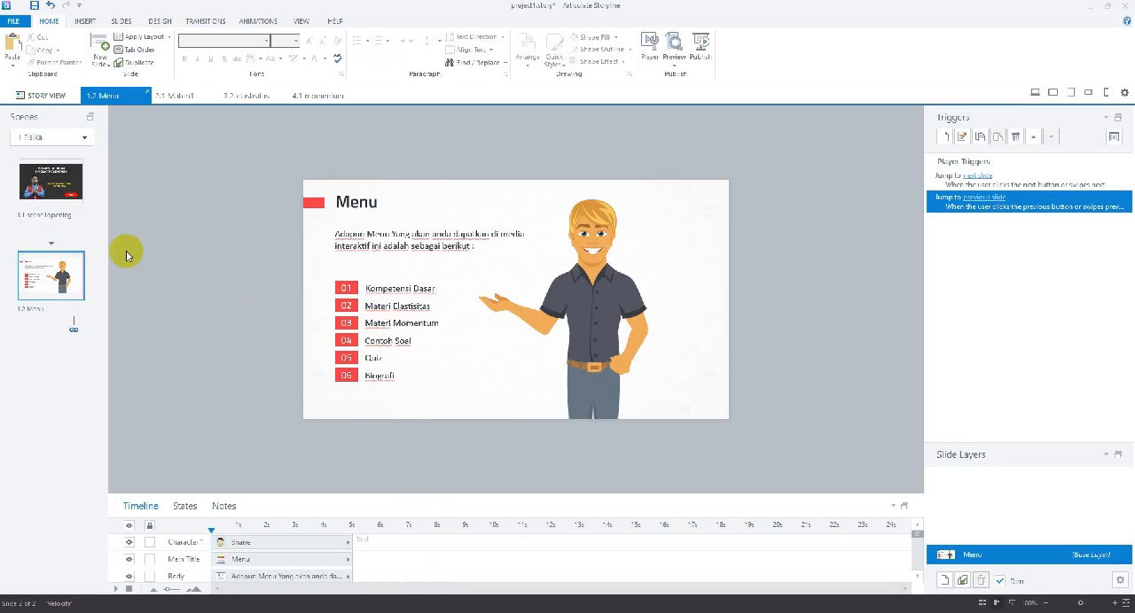
{"action": "left_click", "coordinate": [46, 94]}
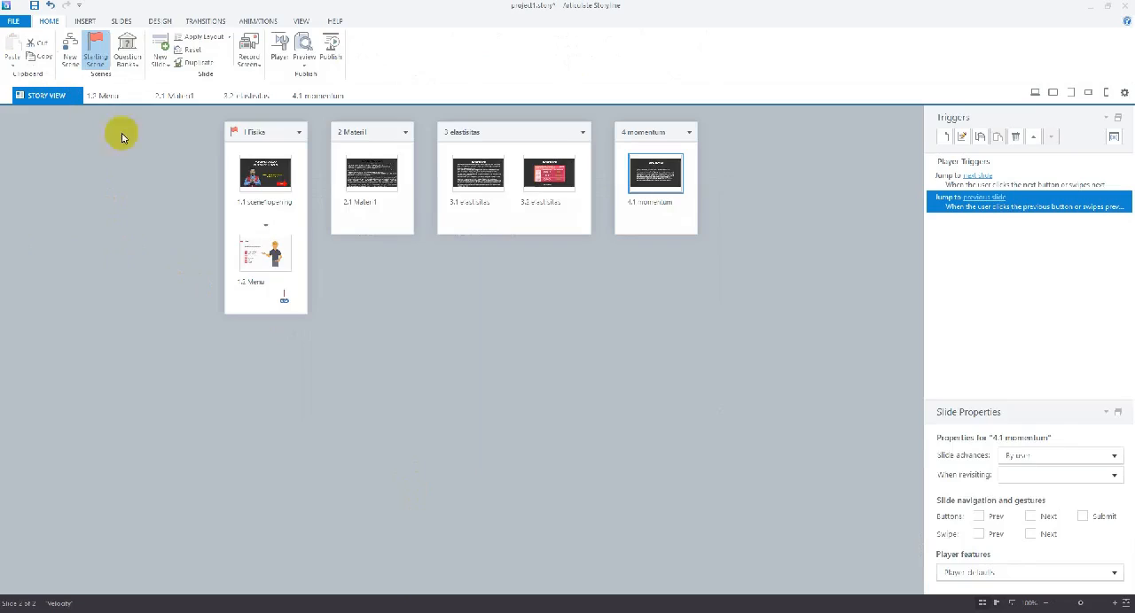
{"action": "left_click", "coordinate": [532, 269]}
{"action": "left_click", "coordinate": [70, 49]}
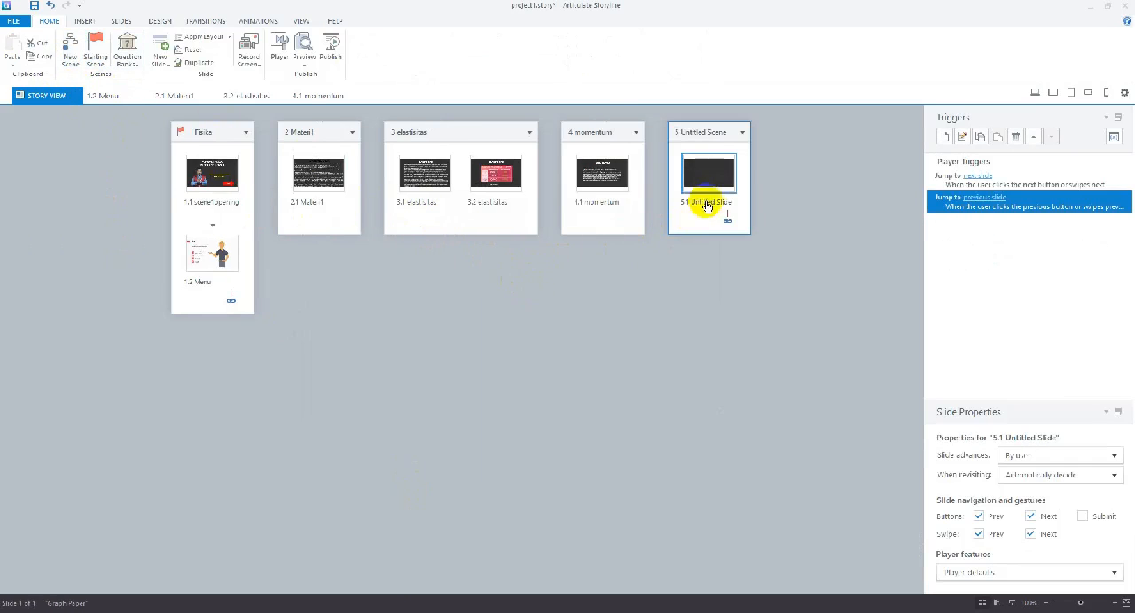
{"action": "right_click", "coordinate": [689, 132]}
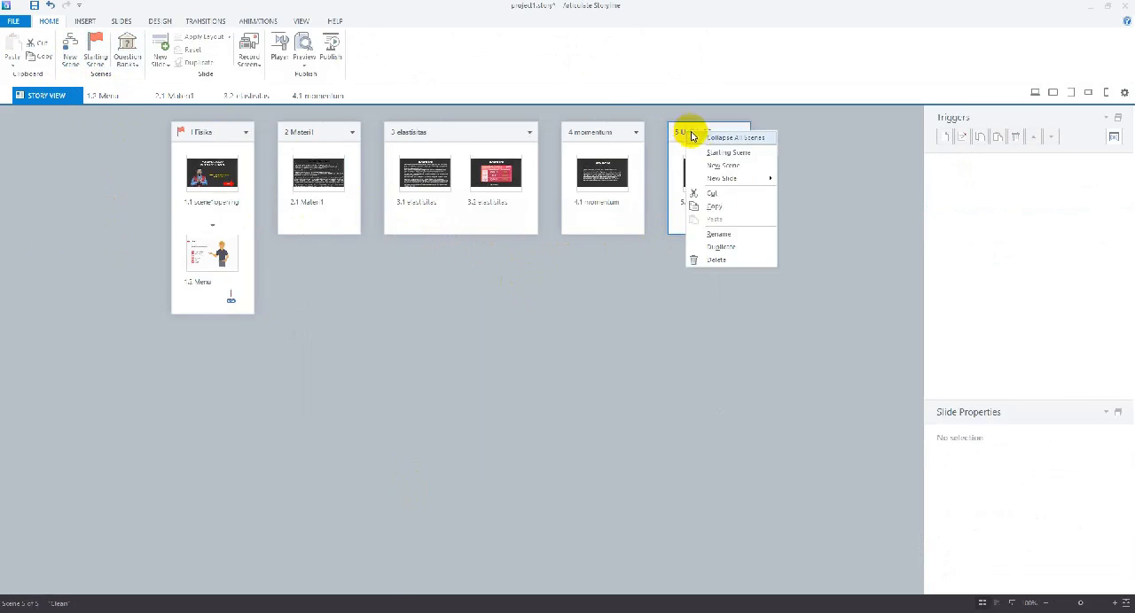
{"action": "left_click", "coordinate": [713, 235]}
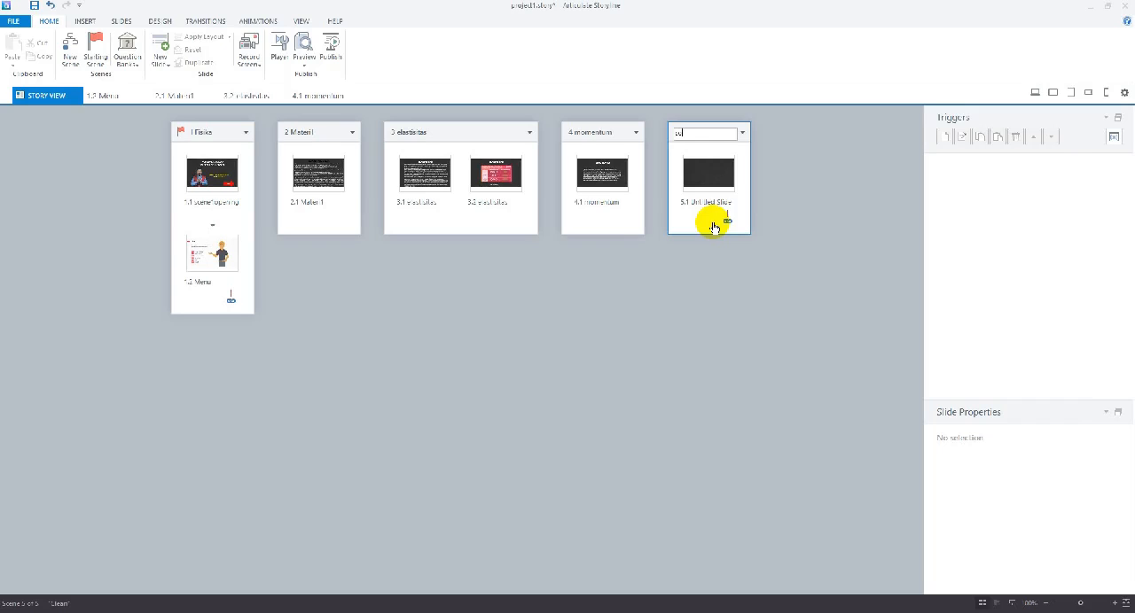
{"action": "key", "text": "Return"}
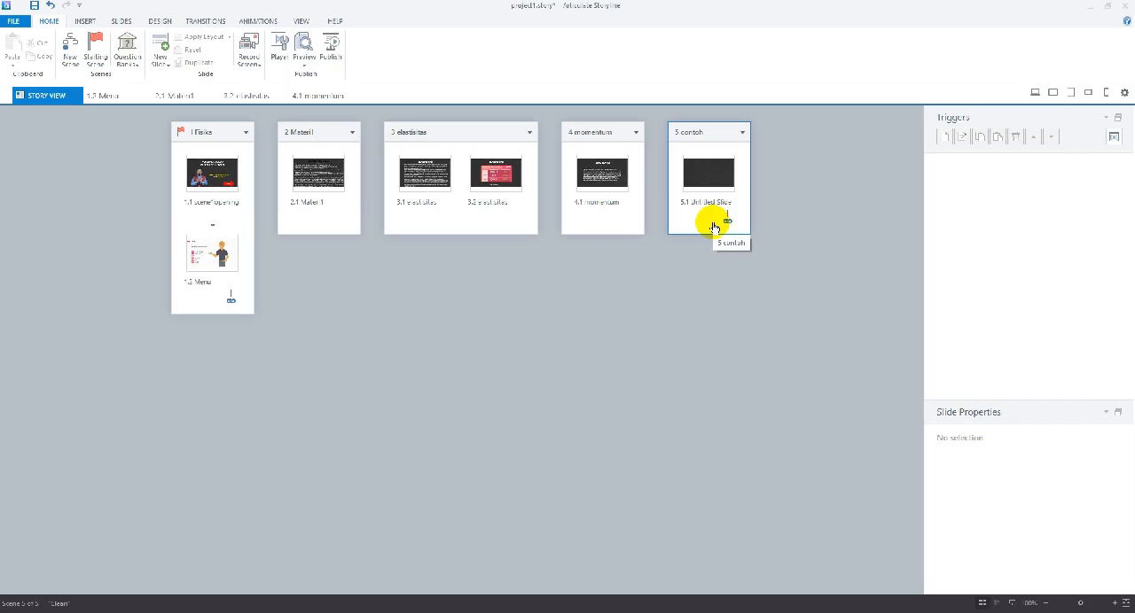
Rename the untitled slide in the contoh scene as contoh
{"action": "right_click", "coordinate": [690, 203]}
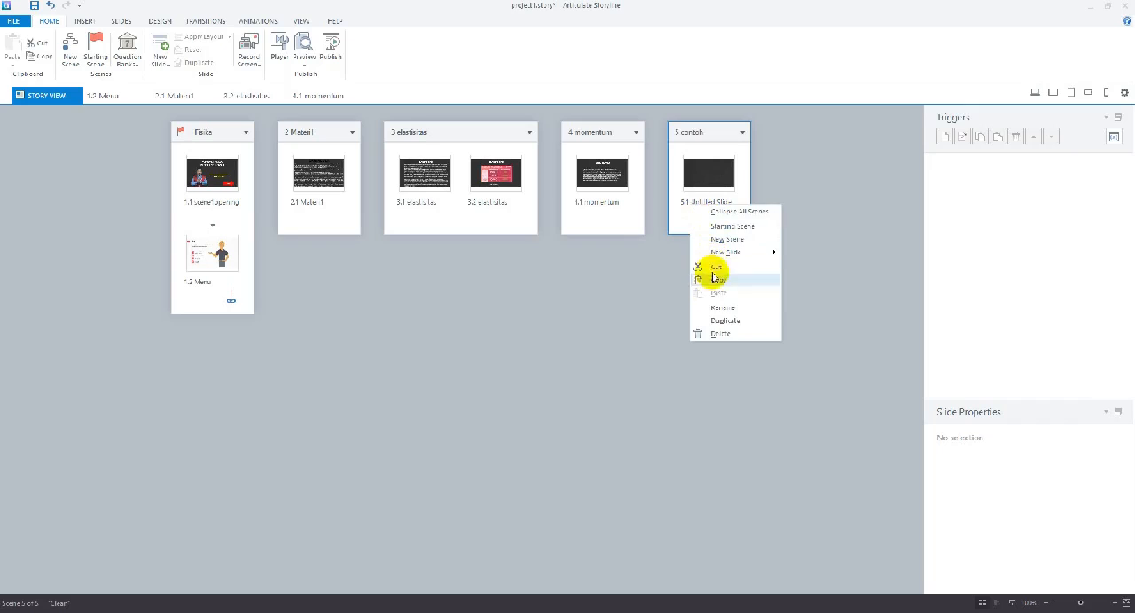
{"action": "left_click", "coordinate": [708, 307]}
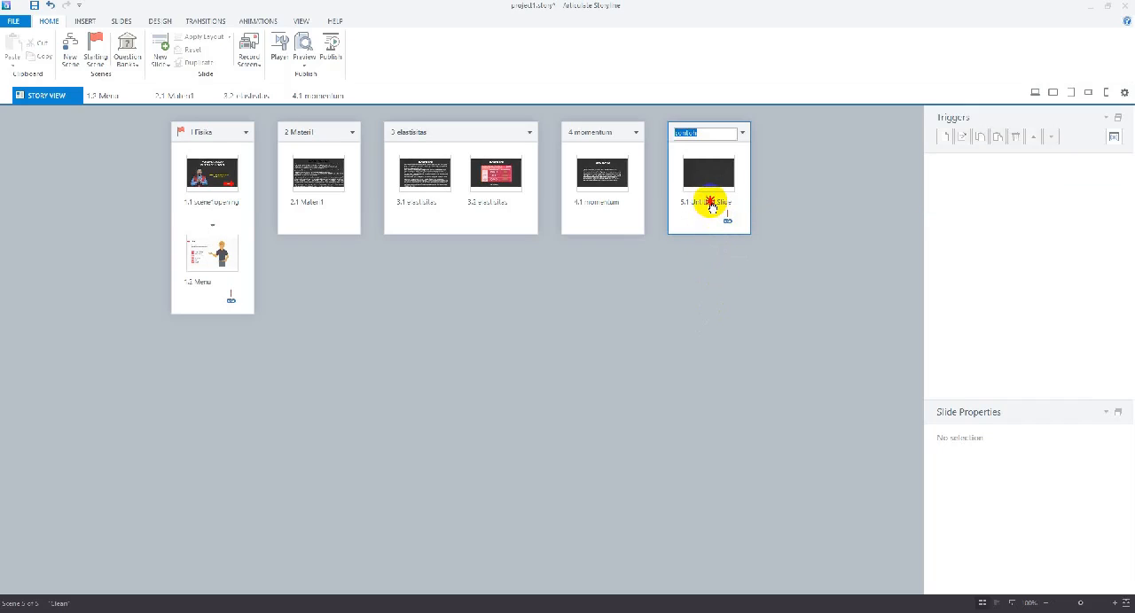
{"action": "left_click", "coordinate": [710, 204]}
{"action": "right_click", "coordinate": [710, 207]}
{"action": "left_click", "coordinate": [724, 306]}
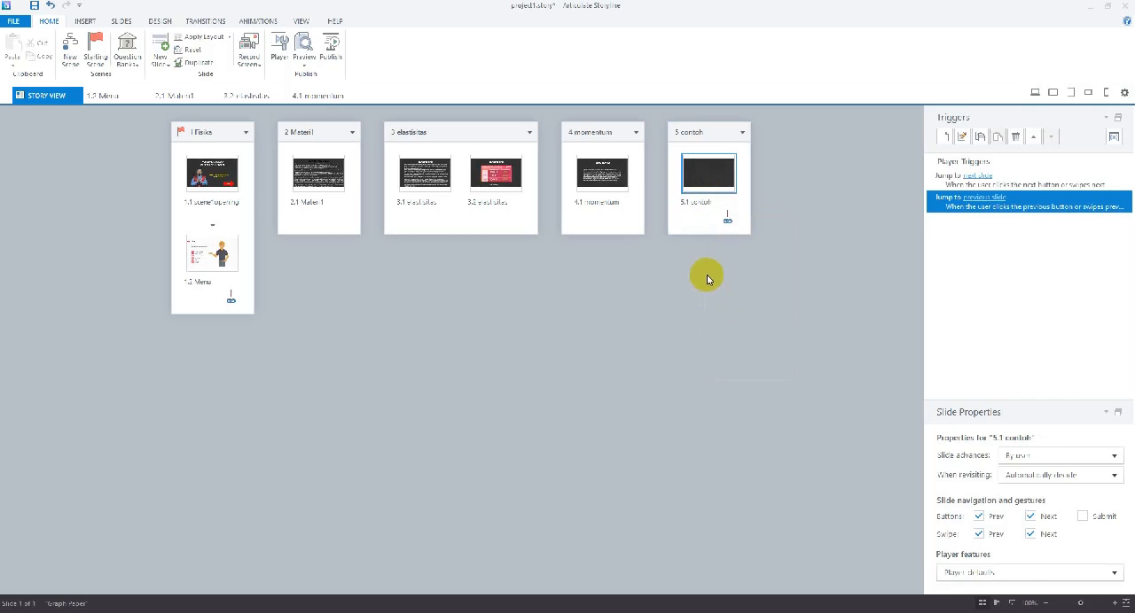
Turn off the Prev and Next buttons and swipe gestures for the contoh slide, and accept the player properties as they are
{"action": "left_click", "coordinate": [979, 516]}
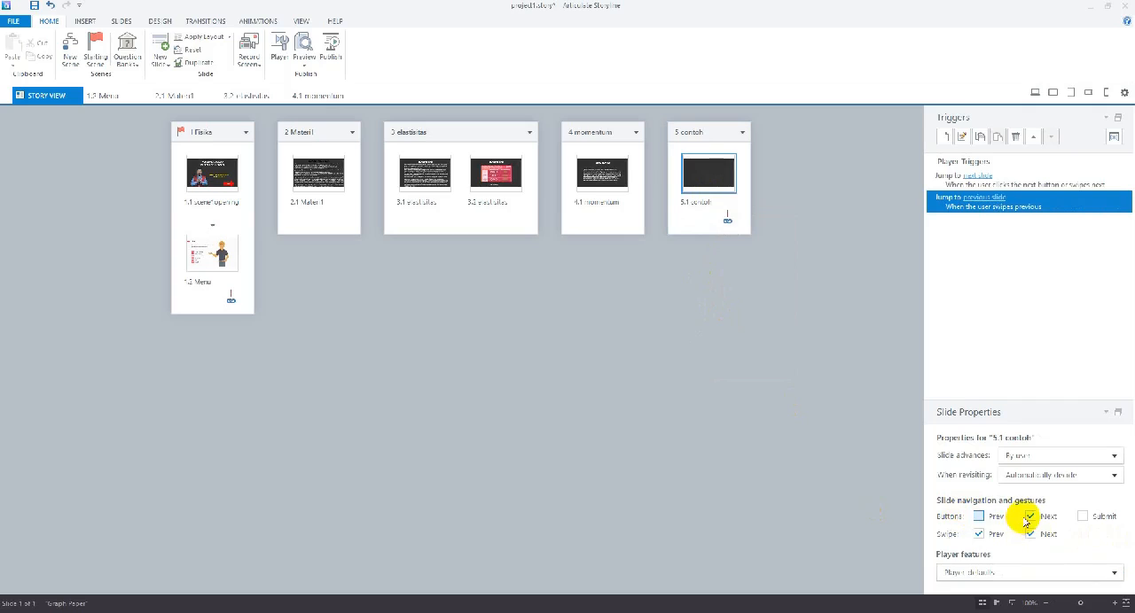
{"action": "left_click", "coordinate": [1029, 516]}
{"action": "left_click", "coordinate": [1030, 534]}
{"action": "left_click", "coordinate": [978, 535]}
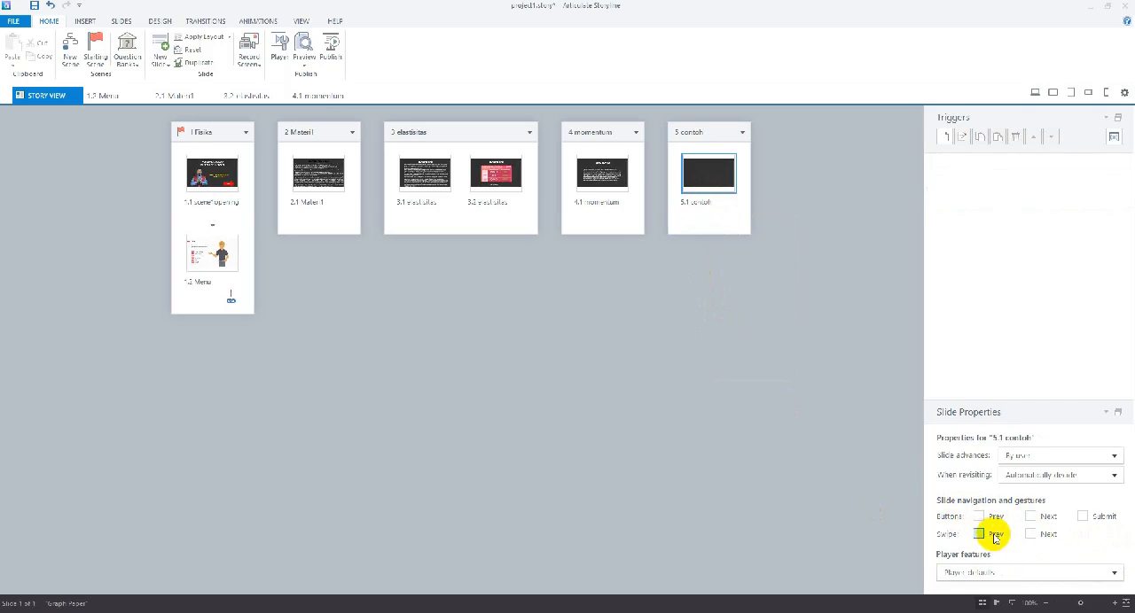
{"action": "left_click", "coordinate": [276, 46]}
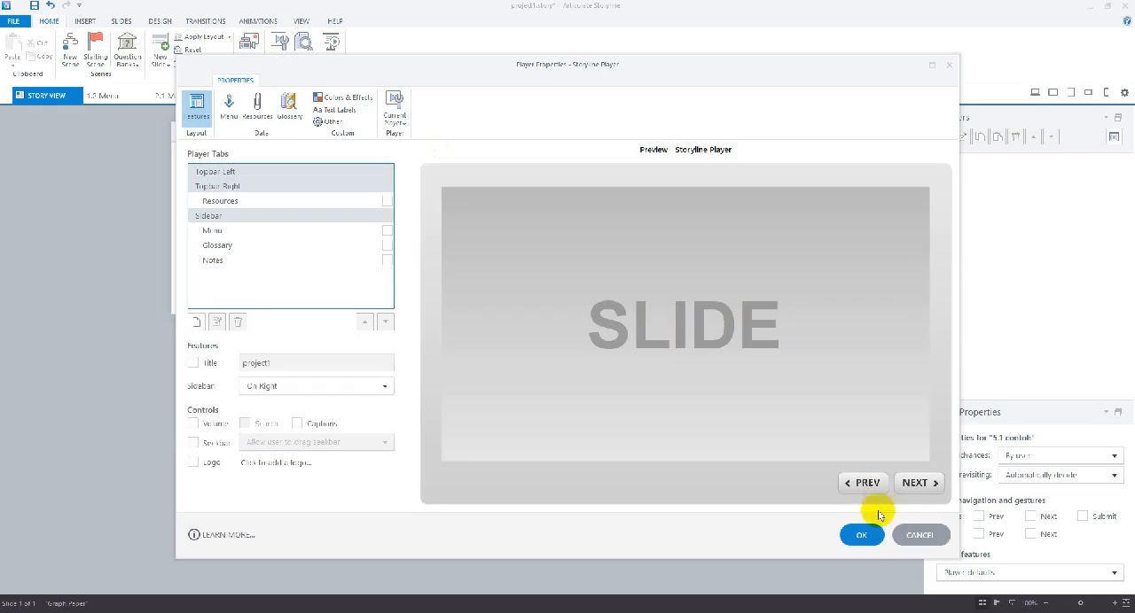
{"action": "left_click", "coordinate": [861, 536]}
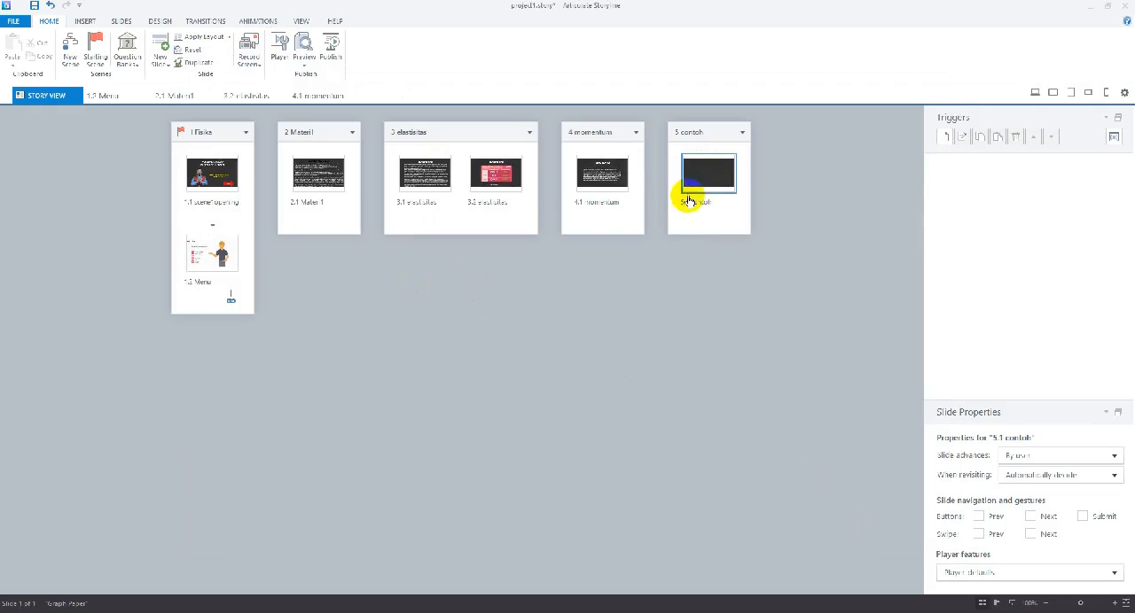
Open the contoh slide for editing and insert a text box near its upper edge with the heading Contoh Soal
{"action": "left_click", "coordinate": [687, 178]}
{"action": "double_click", "coordinate": [687, 178]}
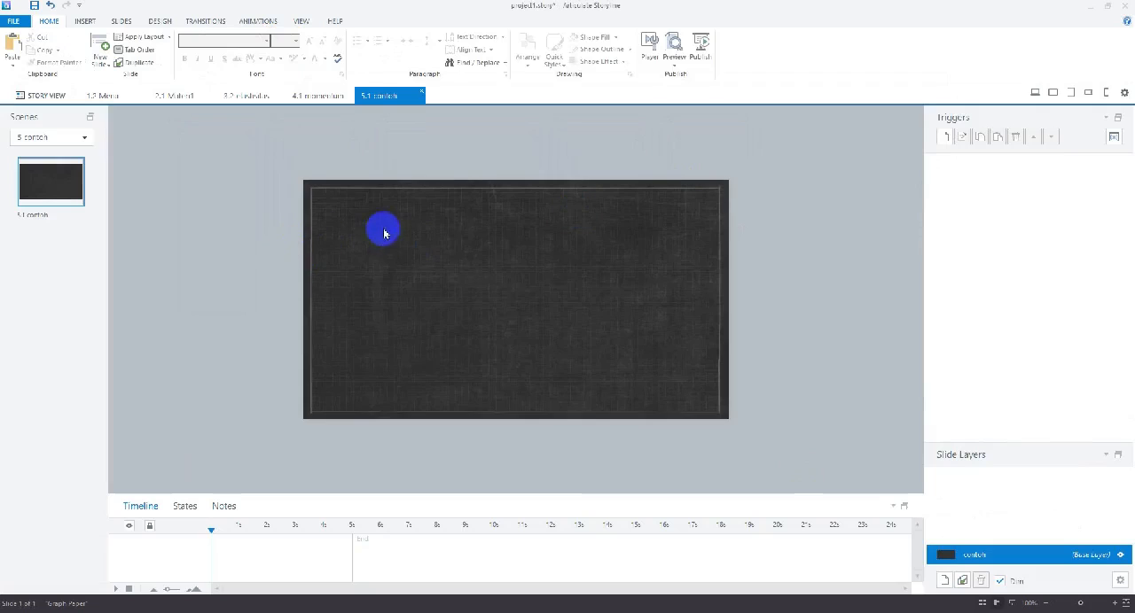
{"action": "left_click", "coordinate": [85, 20]}
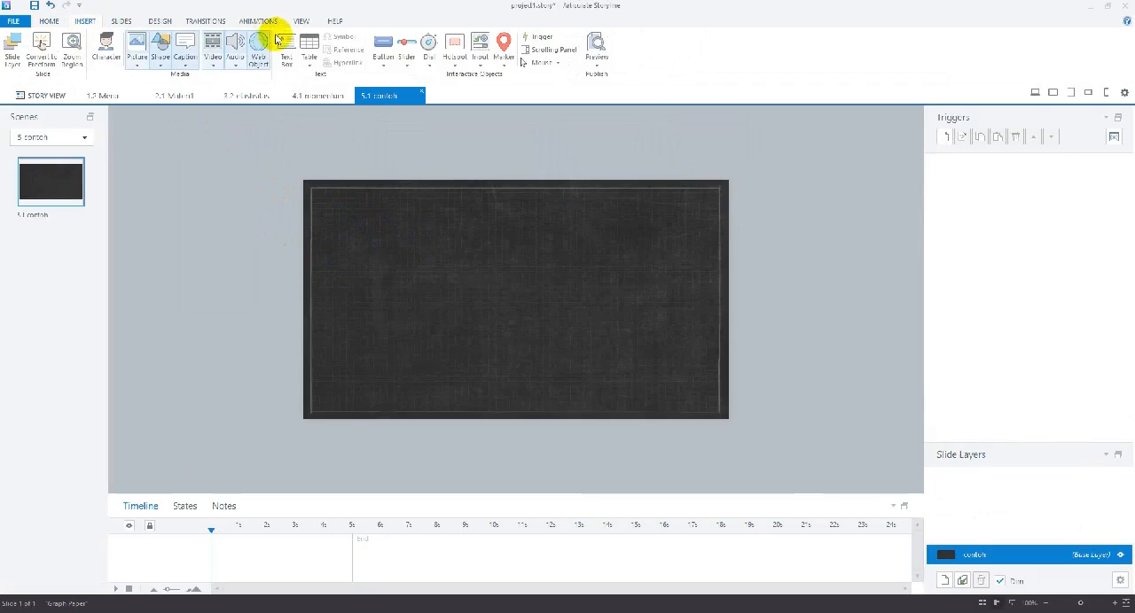
{"action": "left_click_drag", "start_coordinate": [411, 205], "coordinate": [593, 239]}
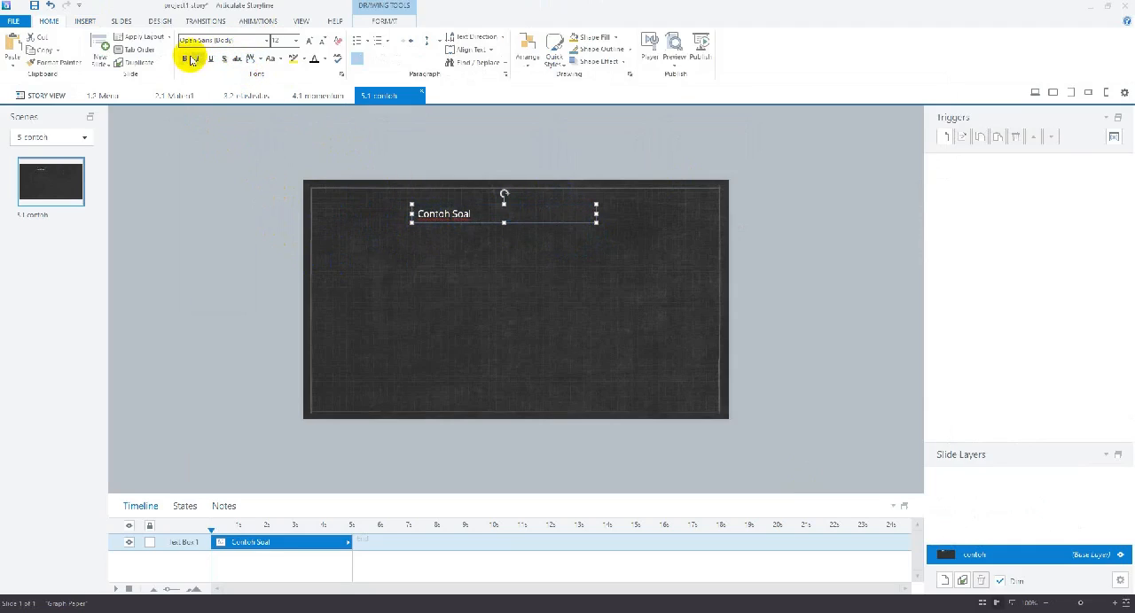
Make the Contoh Soal heading bold in the Articulate Extrabold font and enlarge it to size 20
{"action": "left_click", "coordinate": [266, 40]}
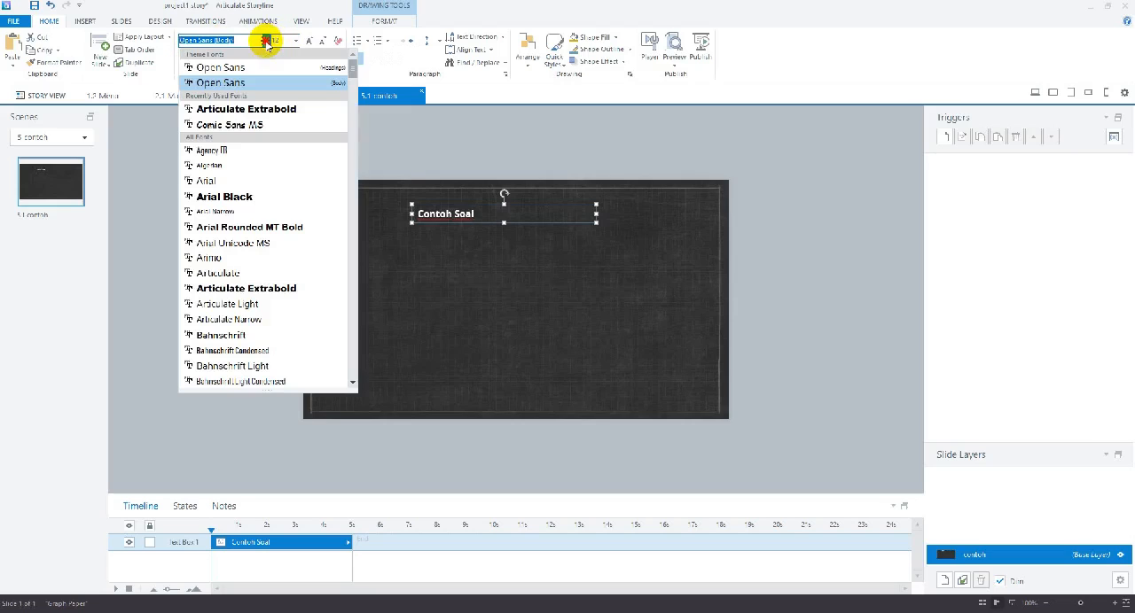
{"action": "left_click", "coordinate": [198, 111]}
{"action": "left_click", "coordinate": [308, 42]}
{"action": "left_click", "coordinate": [308, 41]}
{"action": "left_click", "coordinate": [309, 42]}
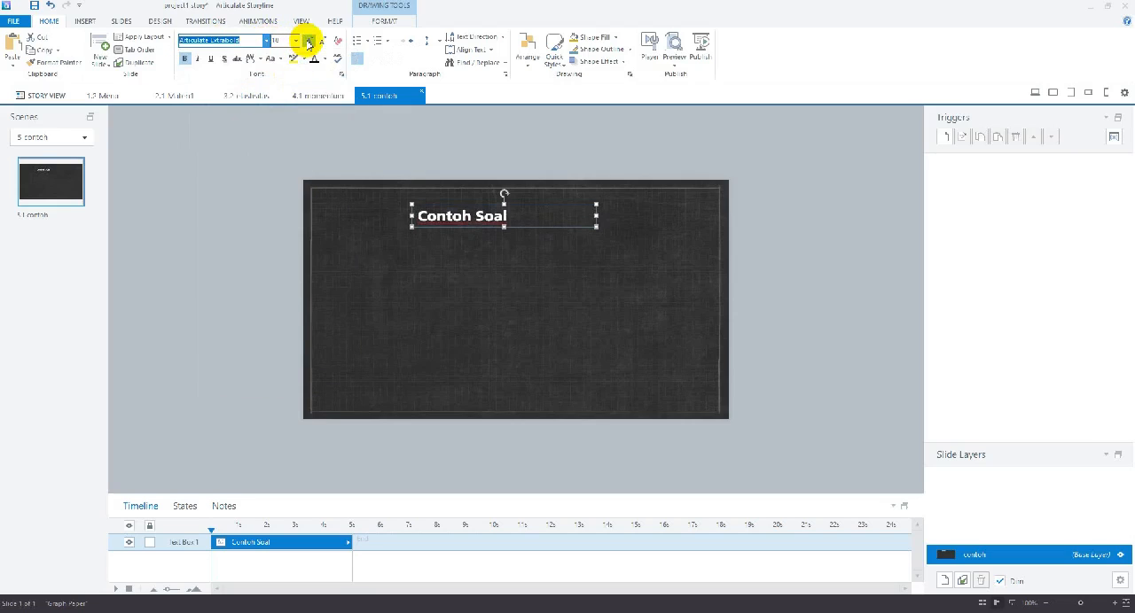
{"action": "left_click", "coordinate": [308, 42]}
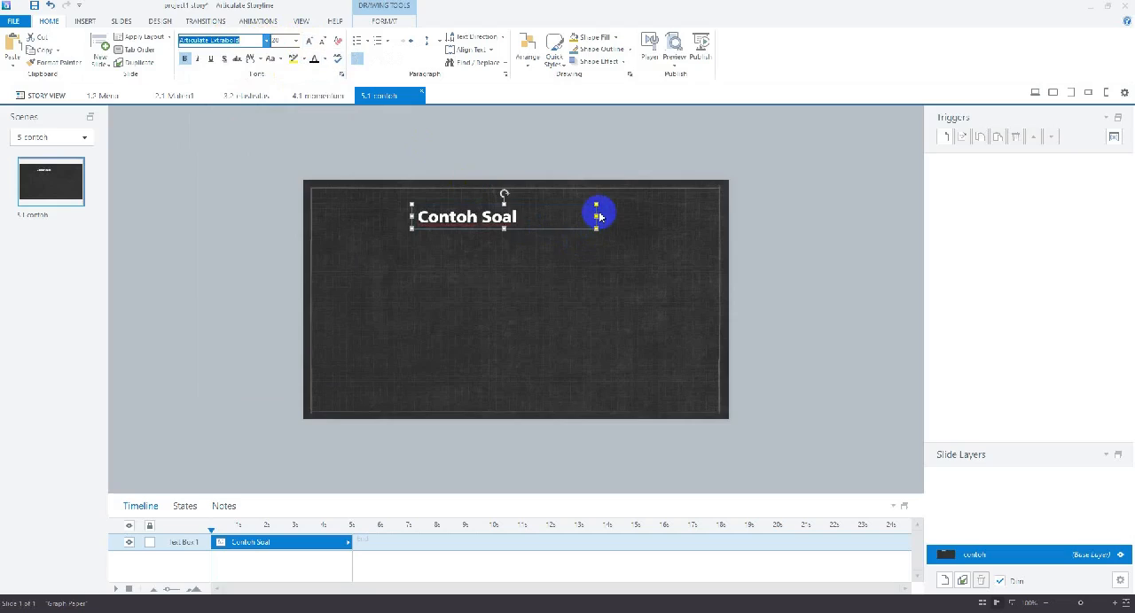
Centre the Contoh Soal text box horizontally on the slide
{"action": "left_click", "coordinate": [386, 20]}
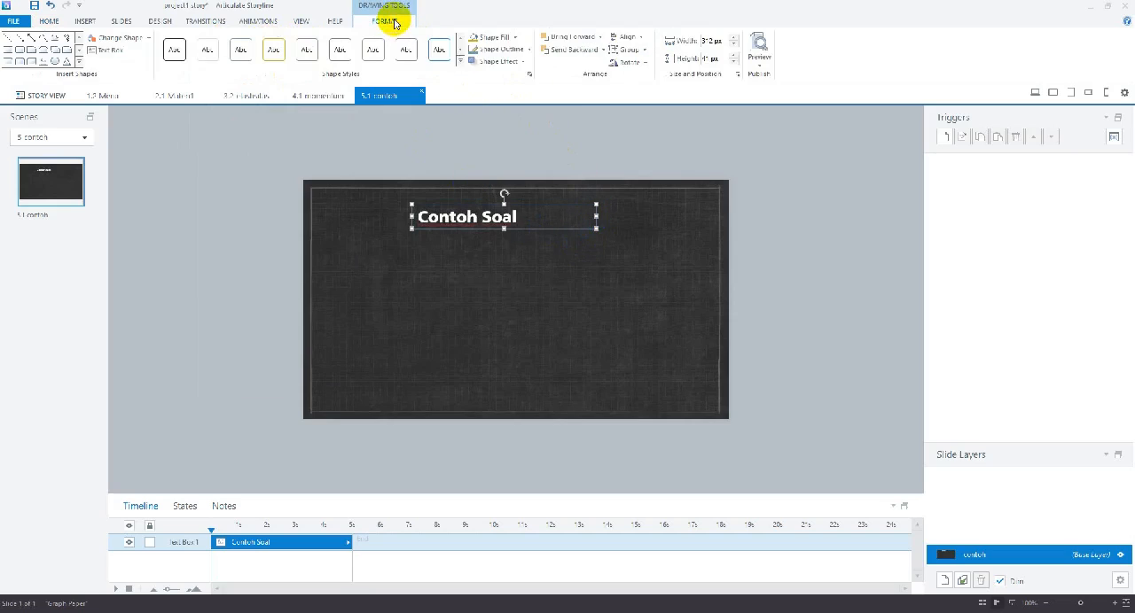
{"action": "left_click", "coordinate": [631, 40]}
{"action": "left_click", "coordinate": [646, 64]}
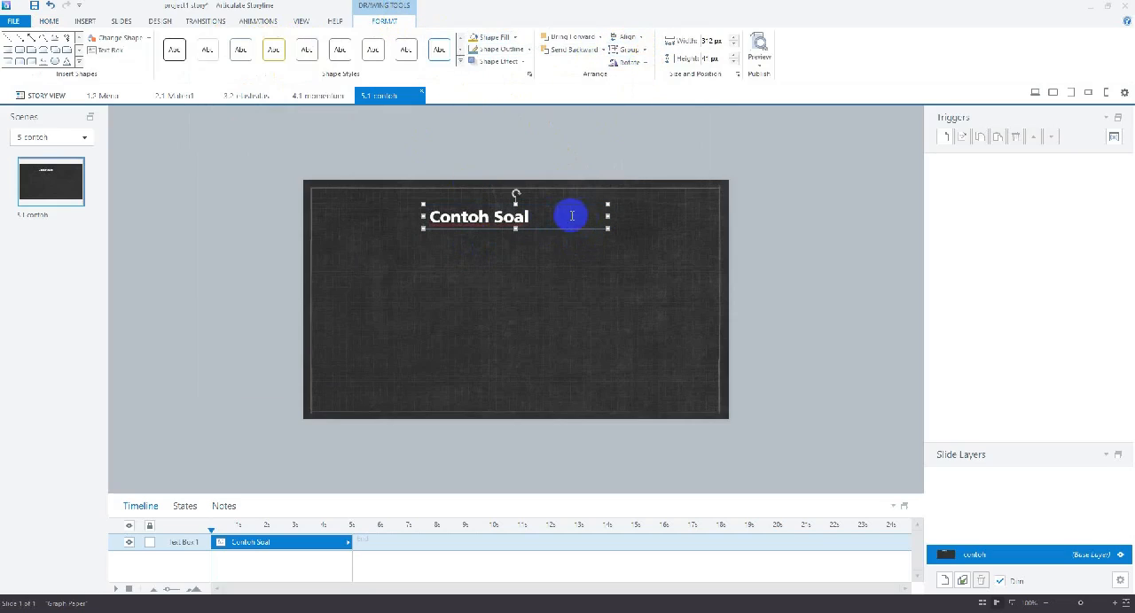
{"action": "left_click_drag", "start_coordinate": [600, 217], "coordinate": [537, 221]}
{"action": "left_click", "coordinate": [525, 282]}
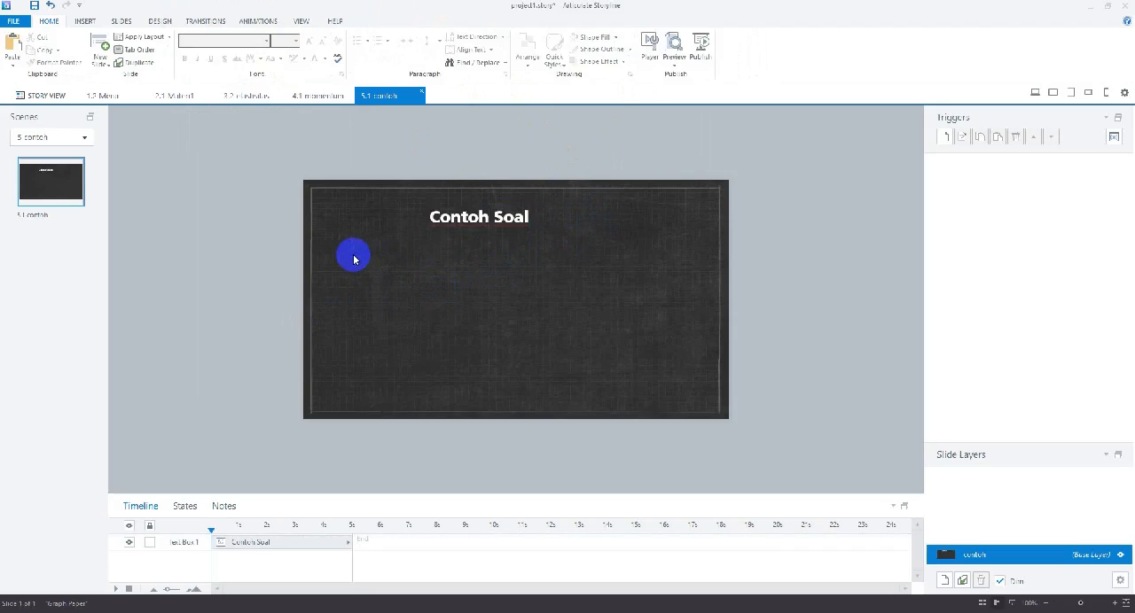
Return to the story view, add a new scene after the contoh scene and name it quiz
{"action": "left_click", "coordinate": [84, 21]}
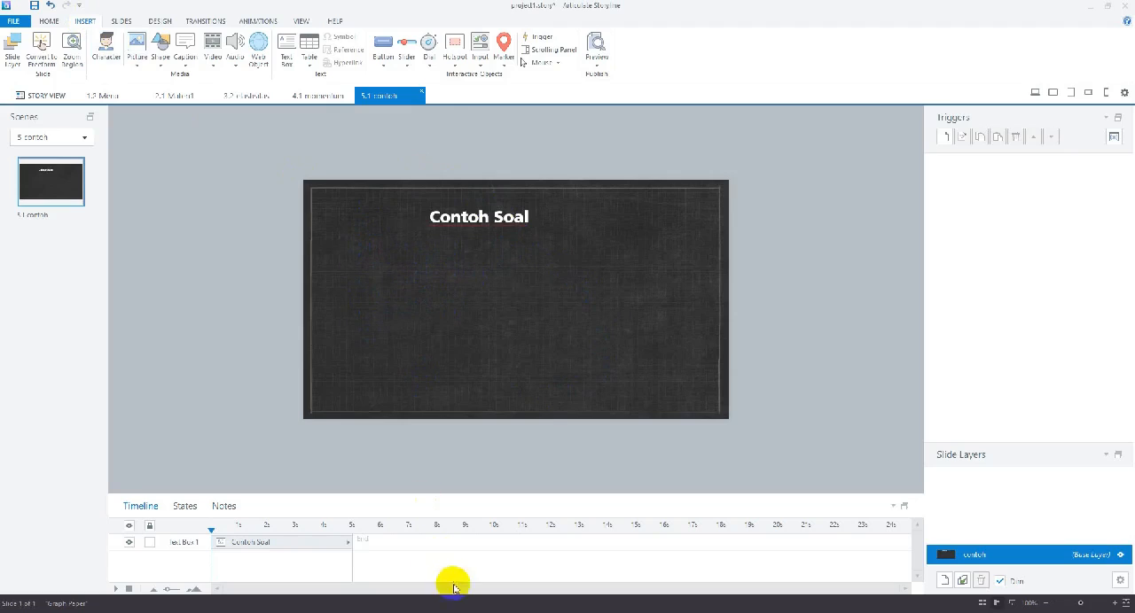
{"action": "left_click", "coordinate": [95, 95]}
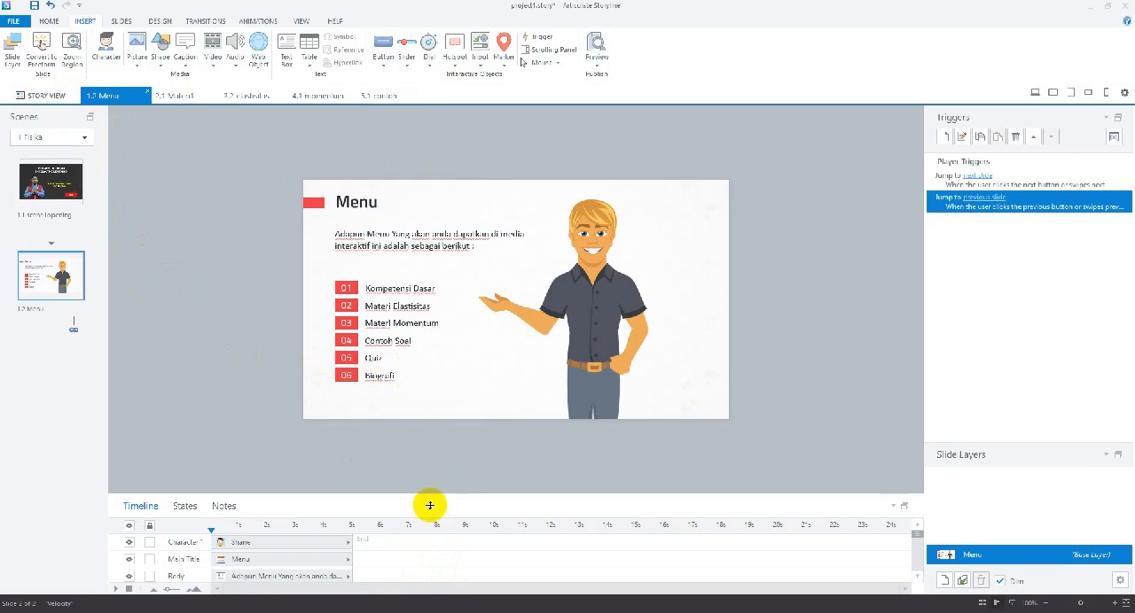
{"action": "left_click", "coordinate": [40, 97]}
{"action": "left_click", "coordinate": [679, 263]}
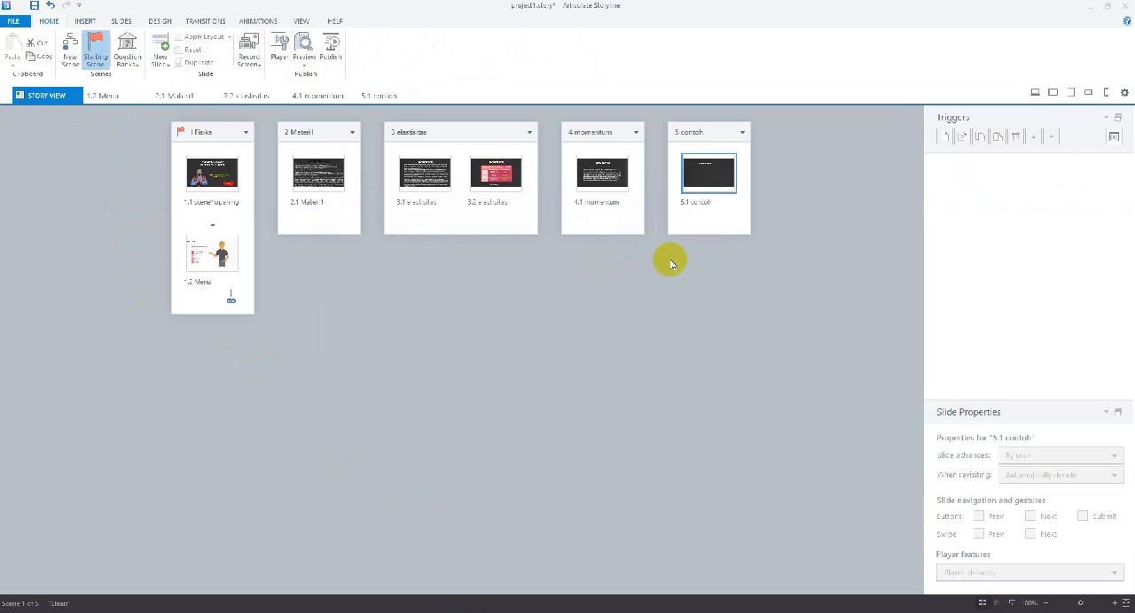
{"action": "left_click", "coordinate": [70, 53]}
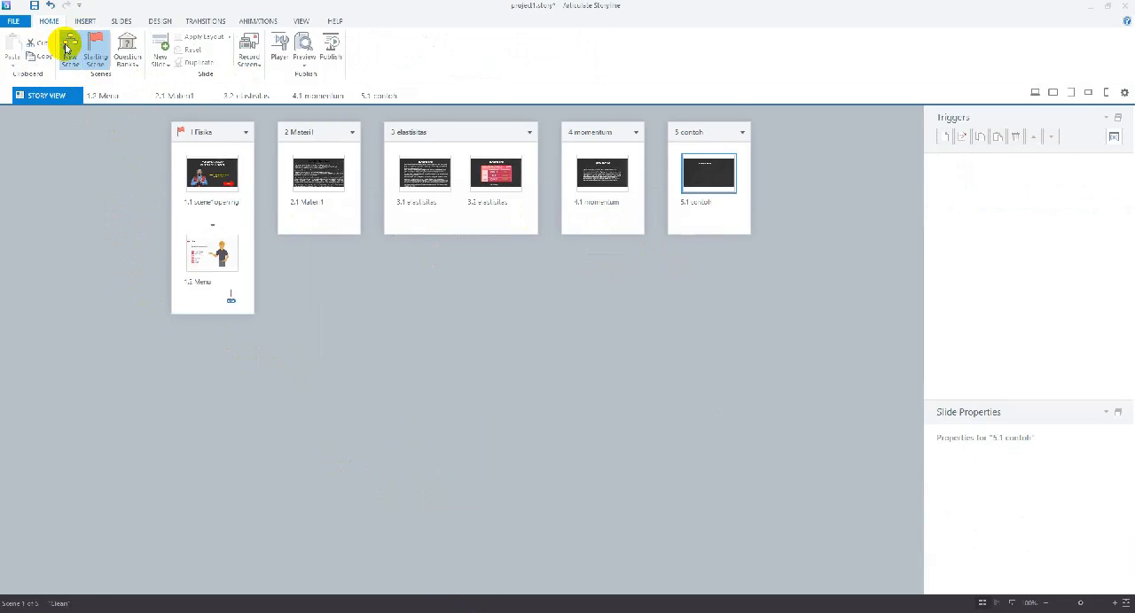
{"action": "right_click", "coordinate": [774, 132]}
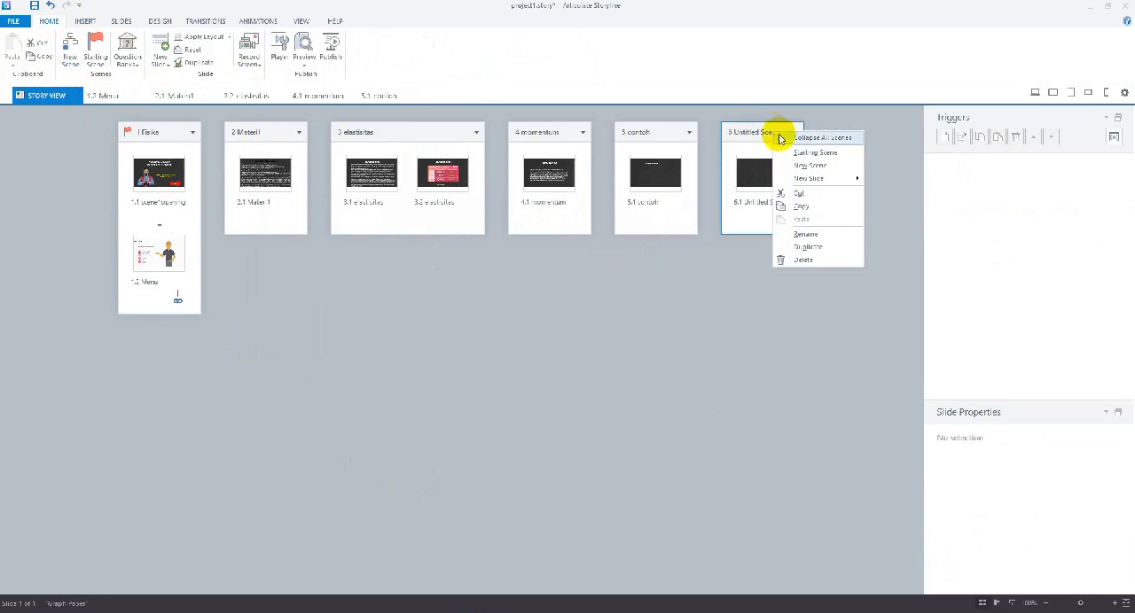
{"action": "left_click", "coordinate": [797, 233]}
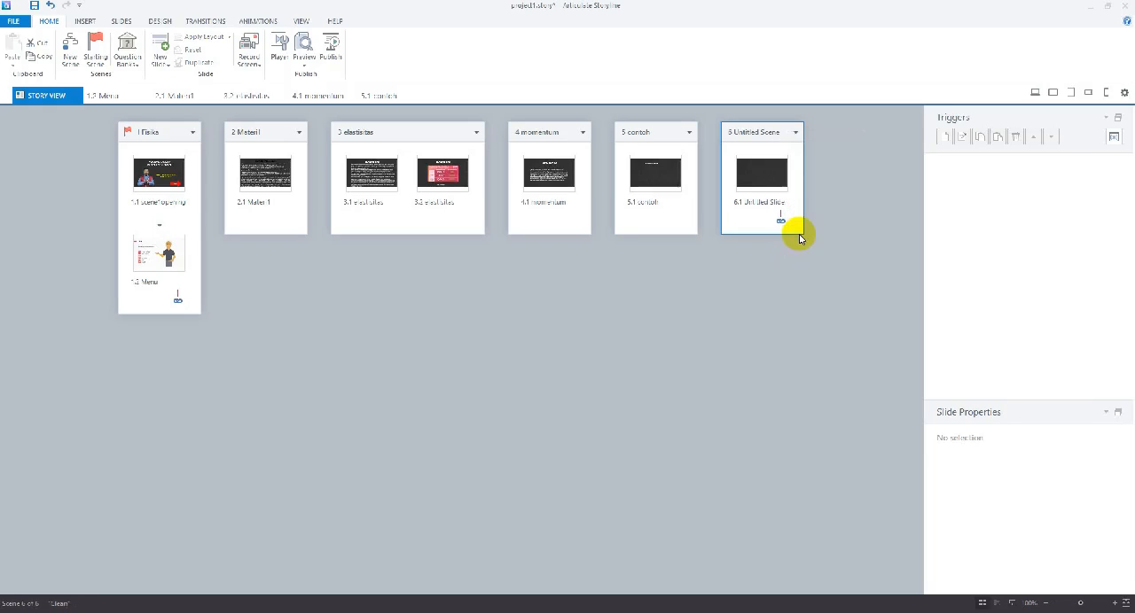
{"action": "right_click", "coordinate": [764, 135]}
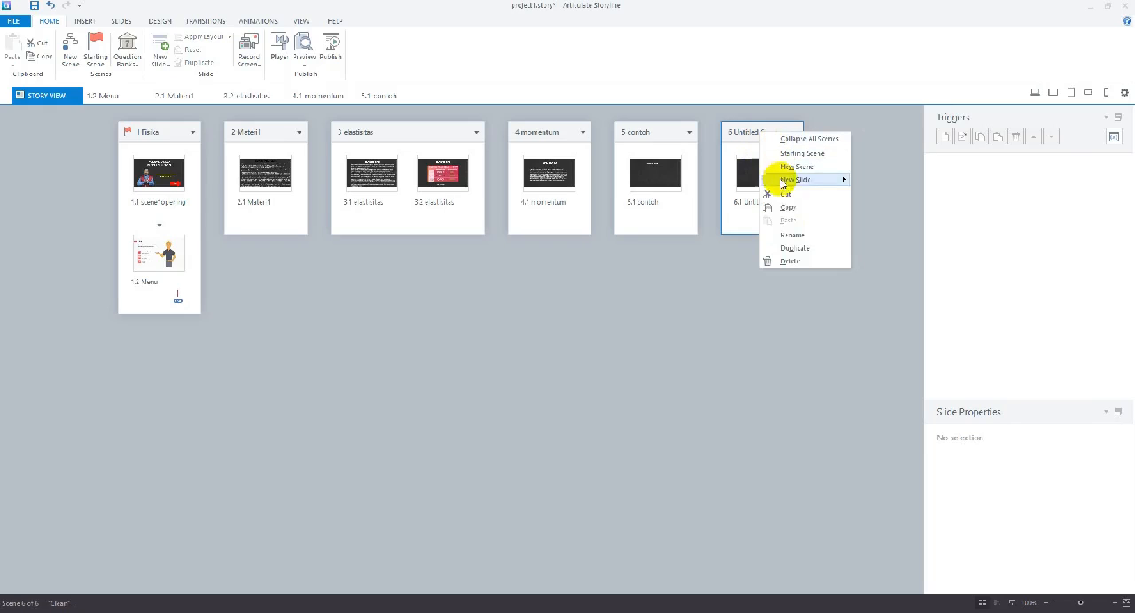
{"action": "left_click", "coordinate": [770, 230]}
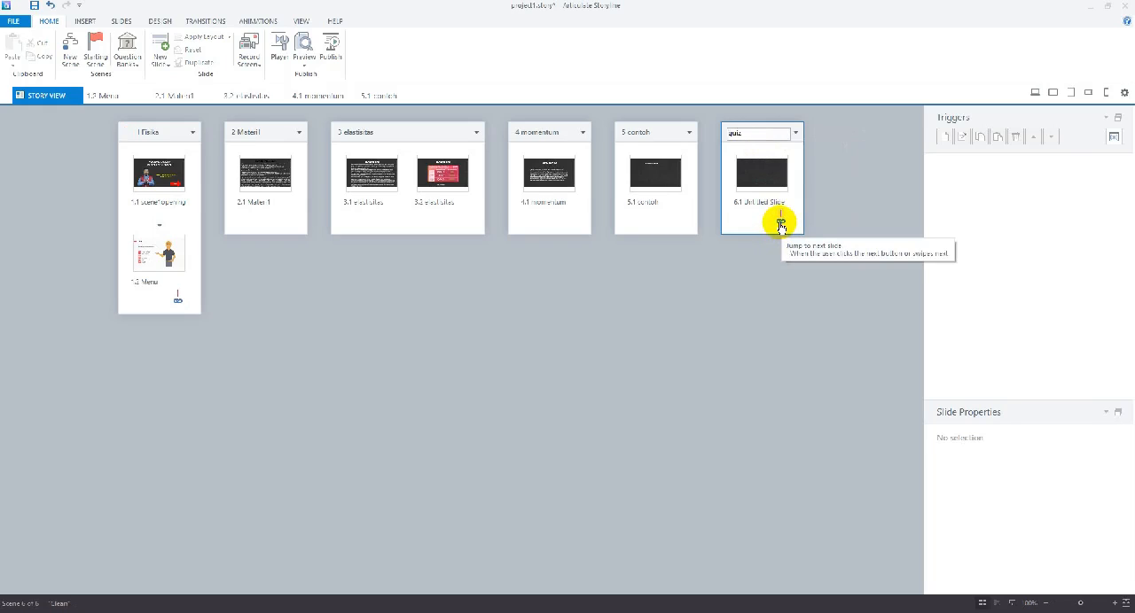
Rename the untitled slide in the quiz scene as quiz
{"action": "left_click", "coordinate": [759, 211]}
{"action": "right_click", "coordinate": [756, 204]}
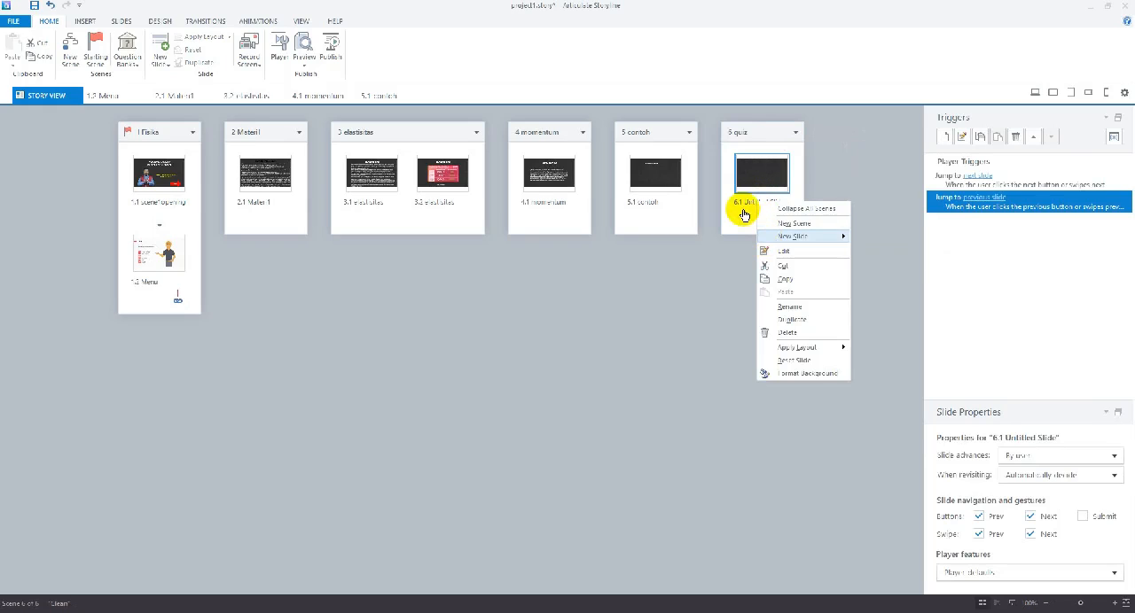
{"action": "left_click", "coordinate": [739, 203]}
{"action": "right_click", "coordinate": [741, 203]}
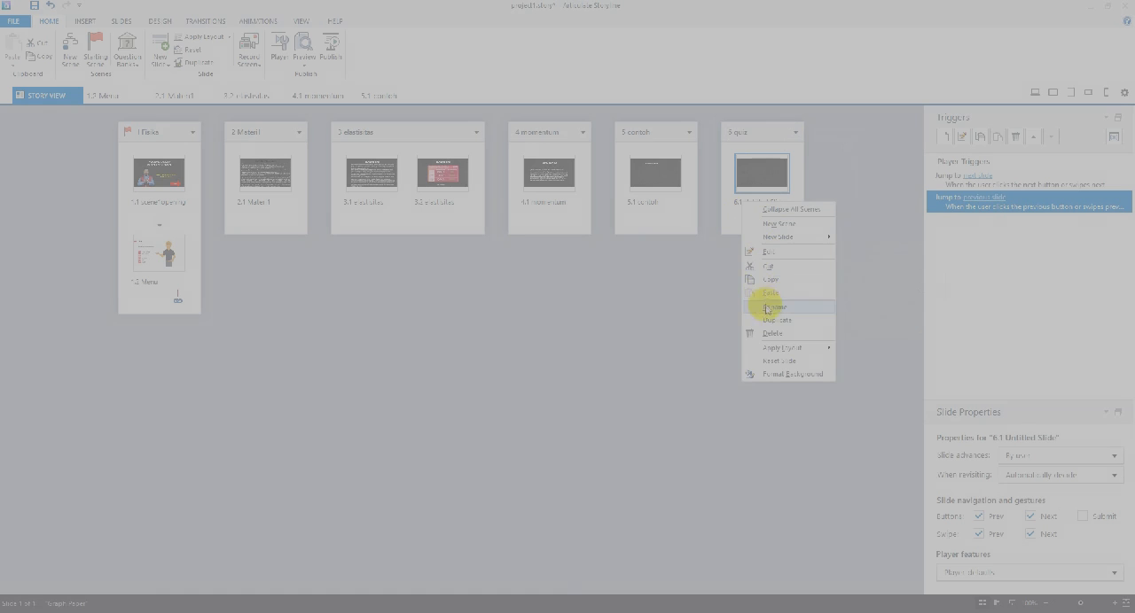
{"action": "left_click", "coordinate": [766, 307]}
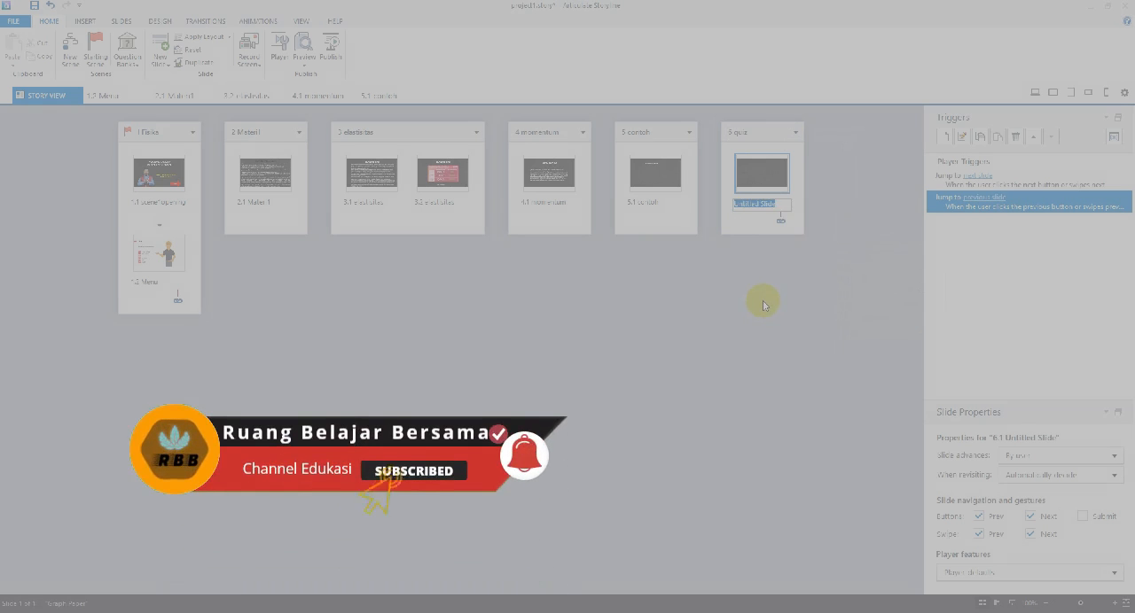
{"action": "type", "text": "quiz"}
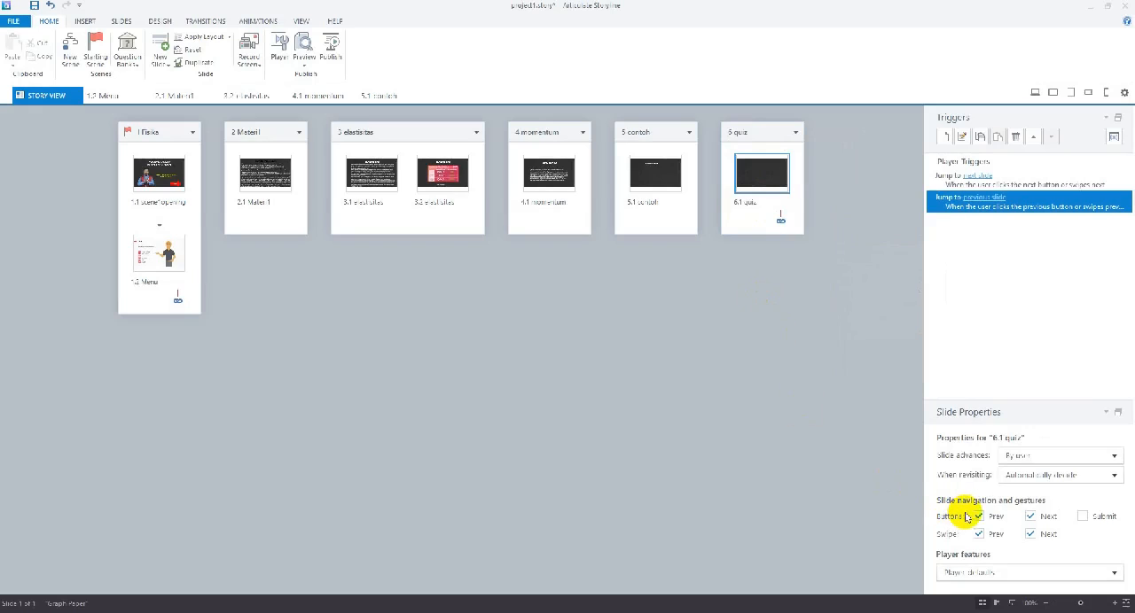
Turn off the Prev and Next buttons and both swipe gestures for the quiz slide
{"action": "left_click", "coordinate": [978, 516]}
{"action": "left_click", "coordinate": [978, 533]}
{"action": "left_click", "coordinate": [1030, 517]}
{"action": "left_click", "coordinate": [1029, 534]}
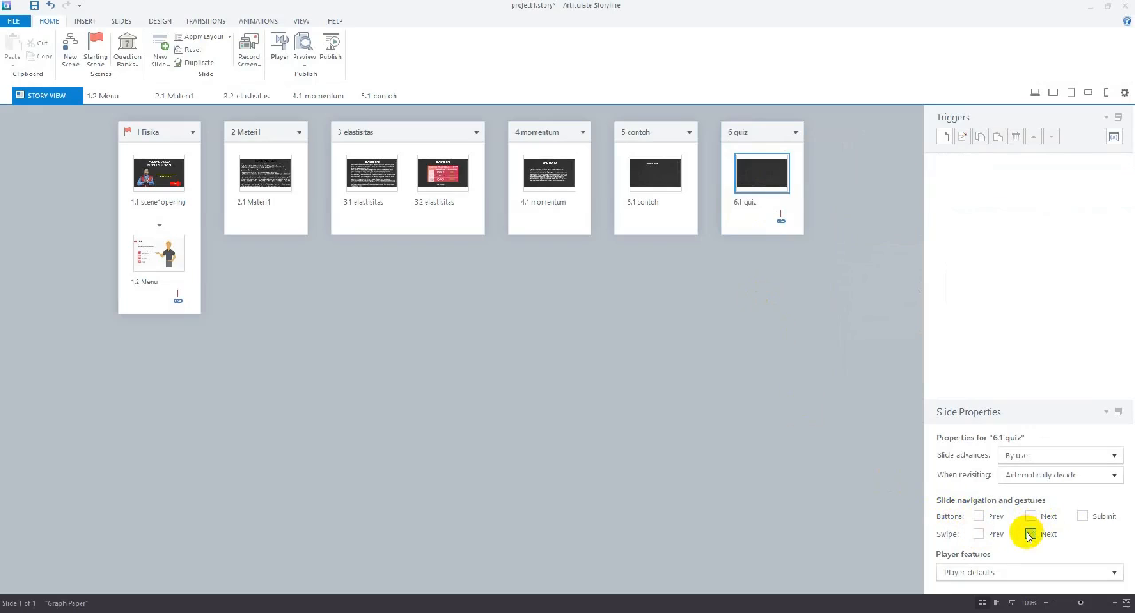
{"action": "left_click", "coordinate": [704, 376]}
Open the quiz slide for editing and insert a text box near its upper edge with the heading QUIZ
{"action": "double_click", "coordinate": [758, 174]}
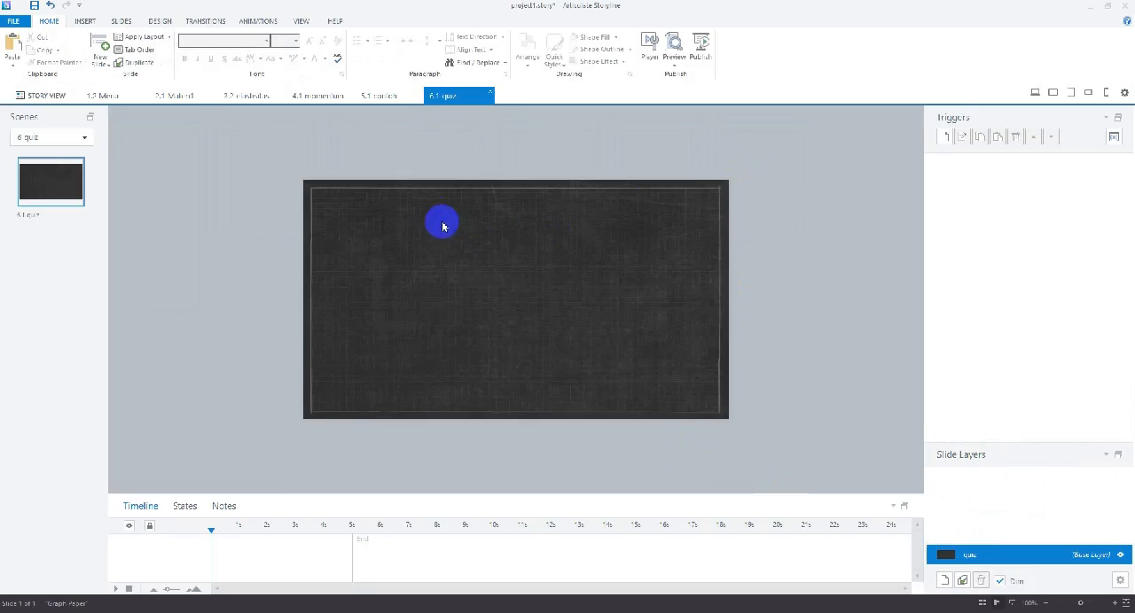
{"action": "left_click", "coordinate": [85, 22]}
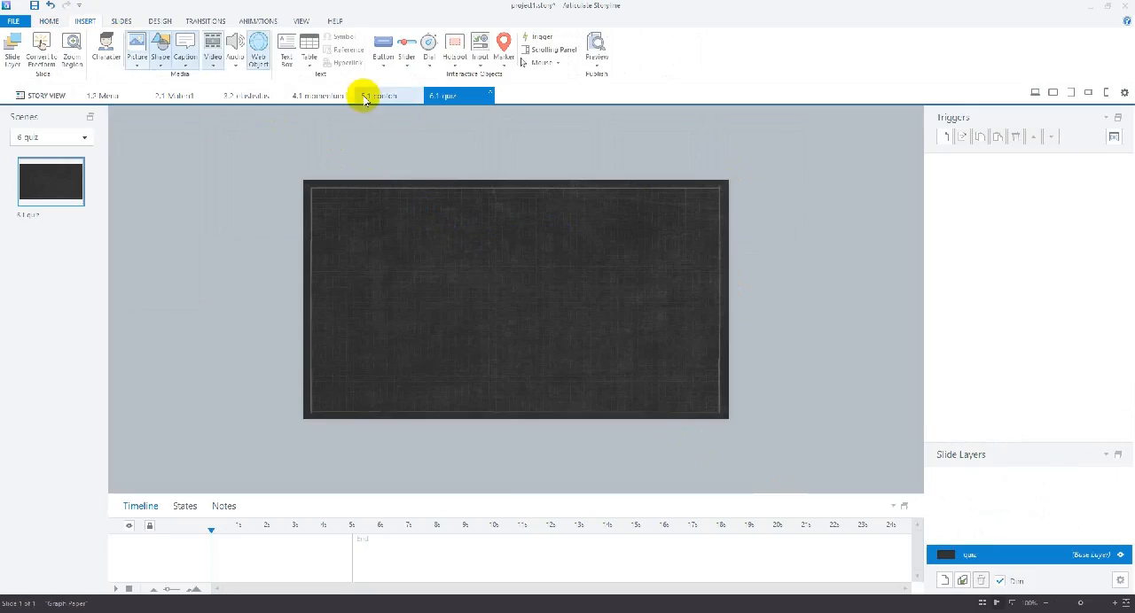
{"action": "left_click", "coordinate": [287, 56]}
{"action": "left_click_drag", "start_coordinate": [388, 196], "coordinate": [558, 242]}
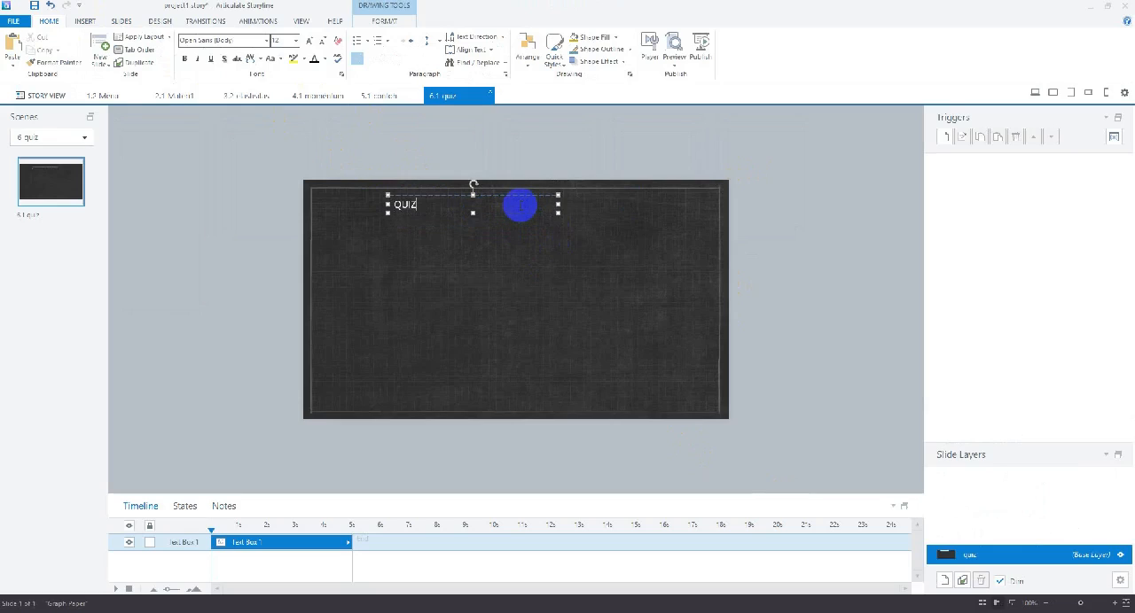
Enlarge the QUIZ heading to size 28 and set its font to Articulate Extrabold
{"action": "left_click", "coordinate": [471, 188]}
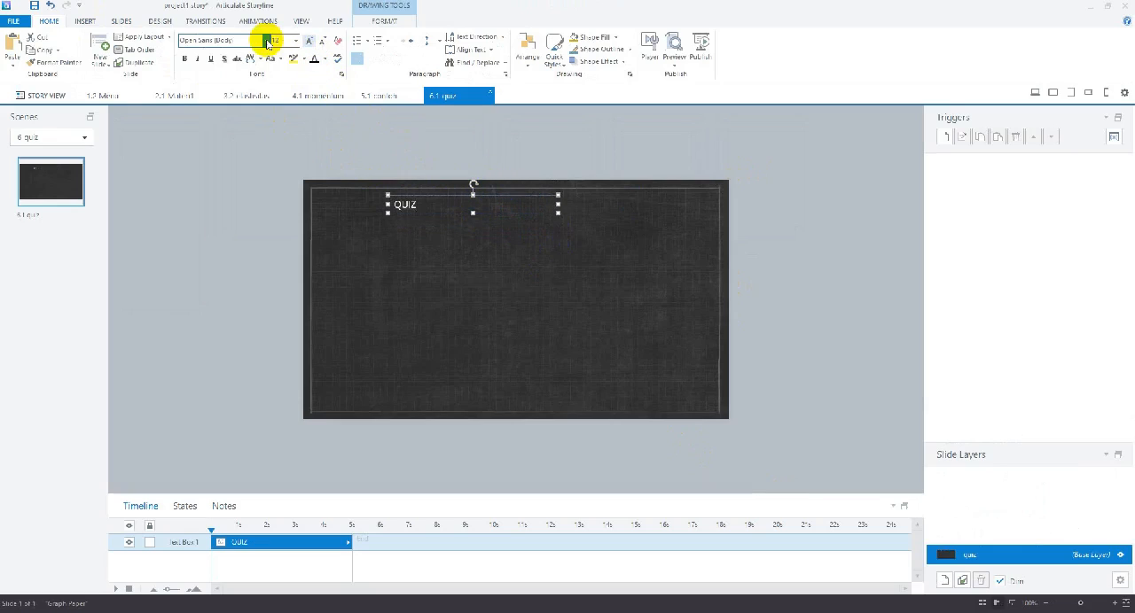
{"action": "left_click", "coordinate": [309, 42]}
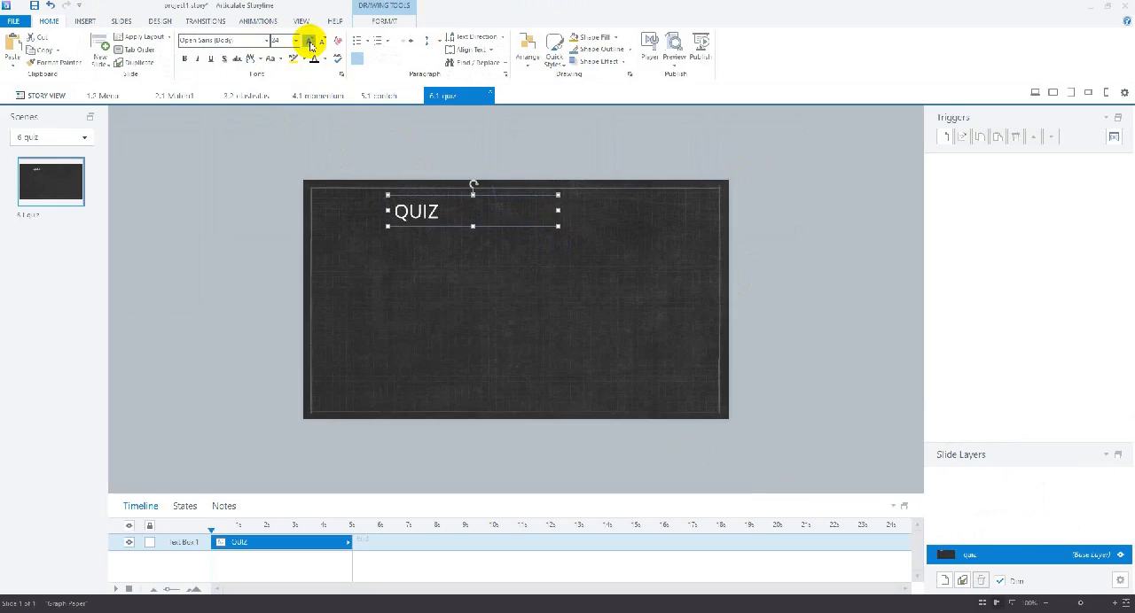
{"action": "left_click", "coordinate": [310, 42]}
{"action": "left_click", "coordinate": [265, 40]}
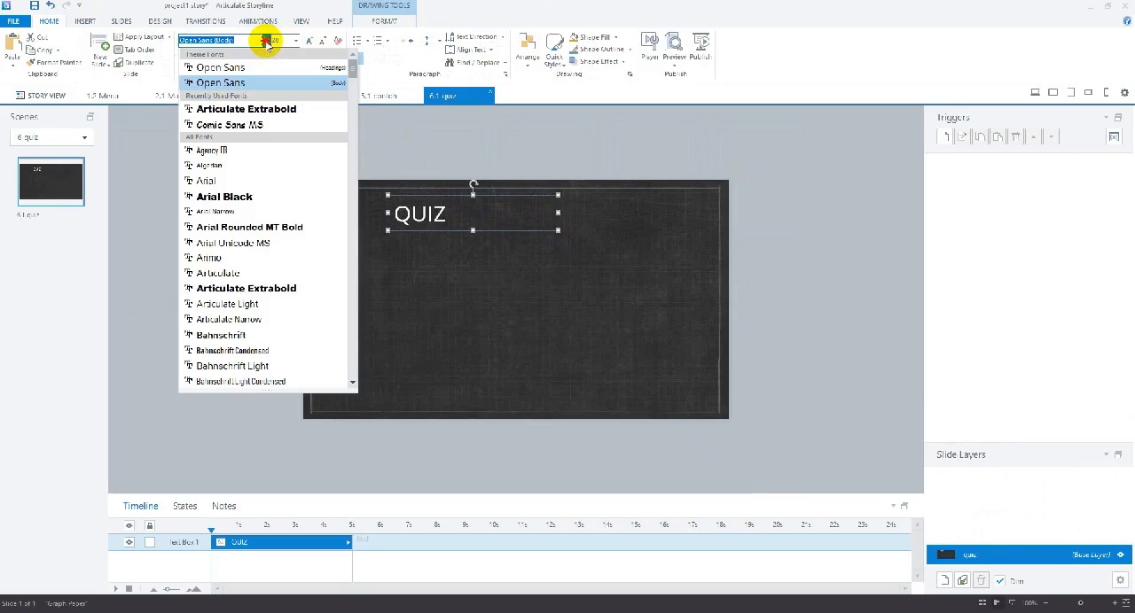
{"action": "left_click", "coordinate": [255, 111]}
Narrow the QUIZ text box to about 152 px wide and centre both its text and the box horizontally on the slide
{"action": "left_click_drag", "start_coordinate": [559, 213], "coordinate": [478, 211]}
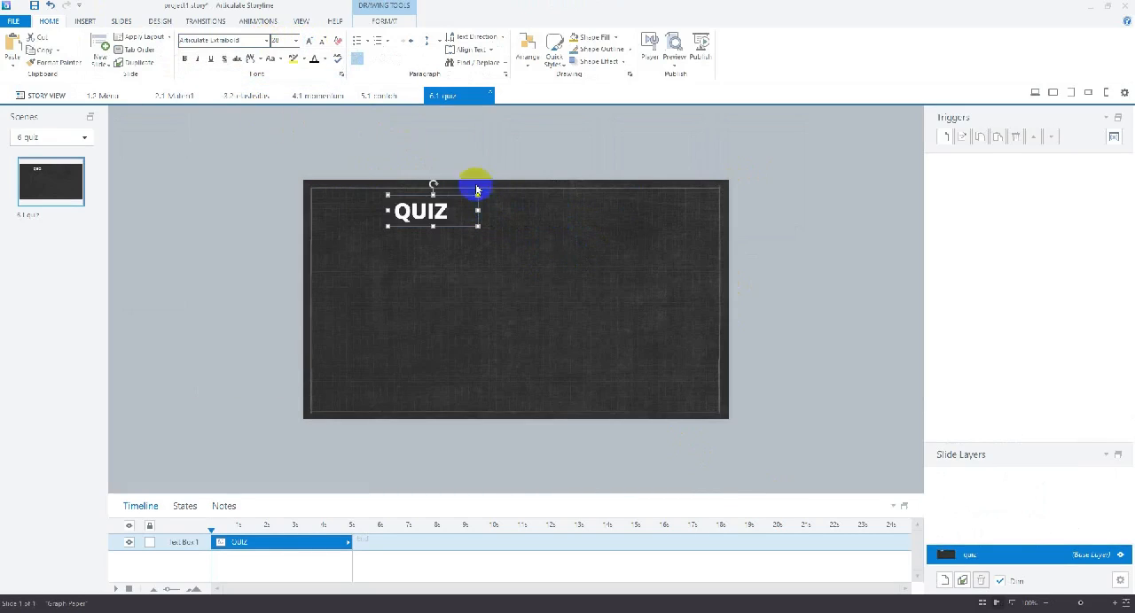
{"action": "left_click", "coordinate": [376, 59]}
{"action": "left_click", "coordinate": [384, 21]}
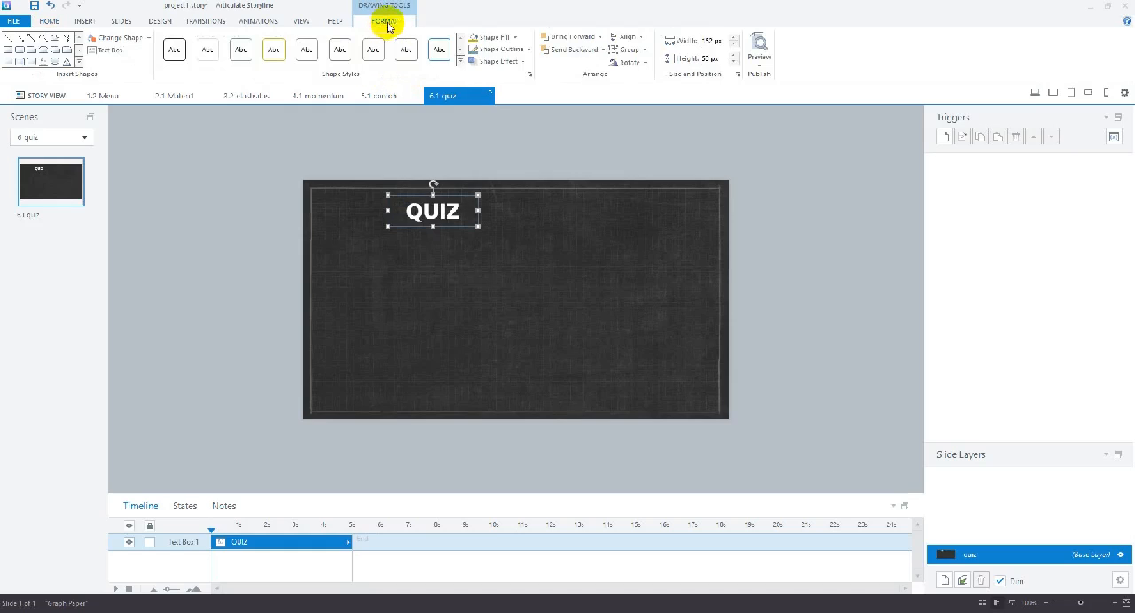
{"action": "left_click", "coordinate": [632, 39]}
{"action": "left_click", "coordinate": [633, 67]}
{"action": "left_click", "coordinate": [351, 304]}
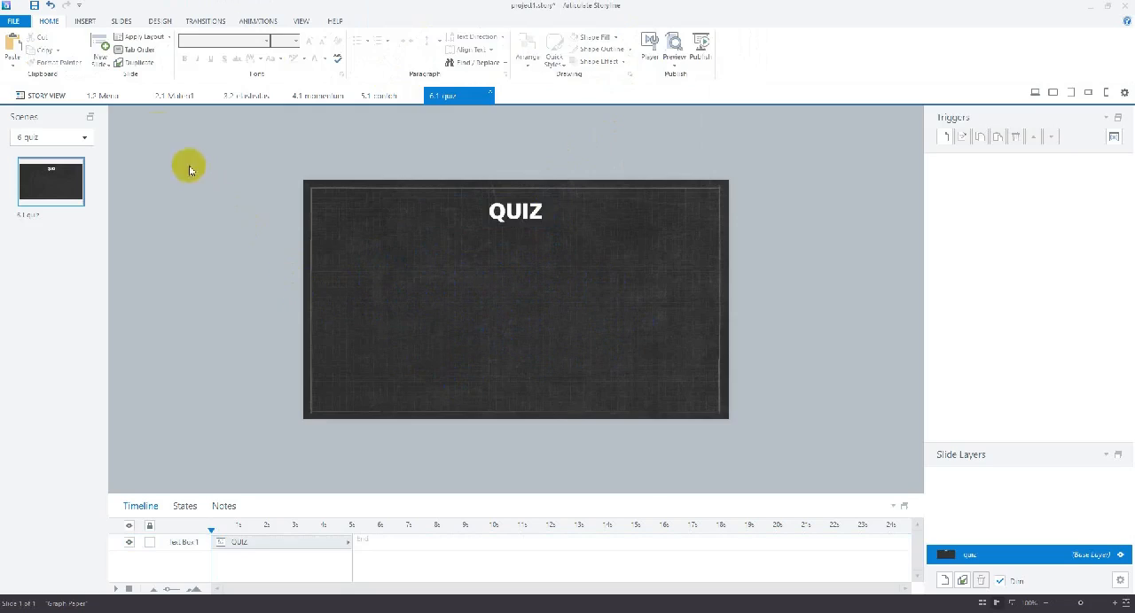
Return to the story view, add a new scene after the quiz scene and name it Biografi
{"action": "left_click", "coordinate": [22, 94]}
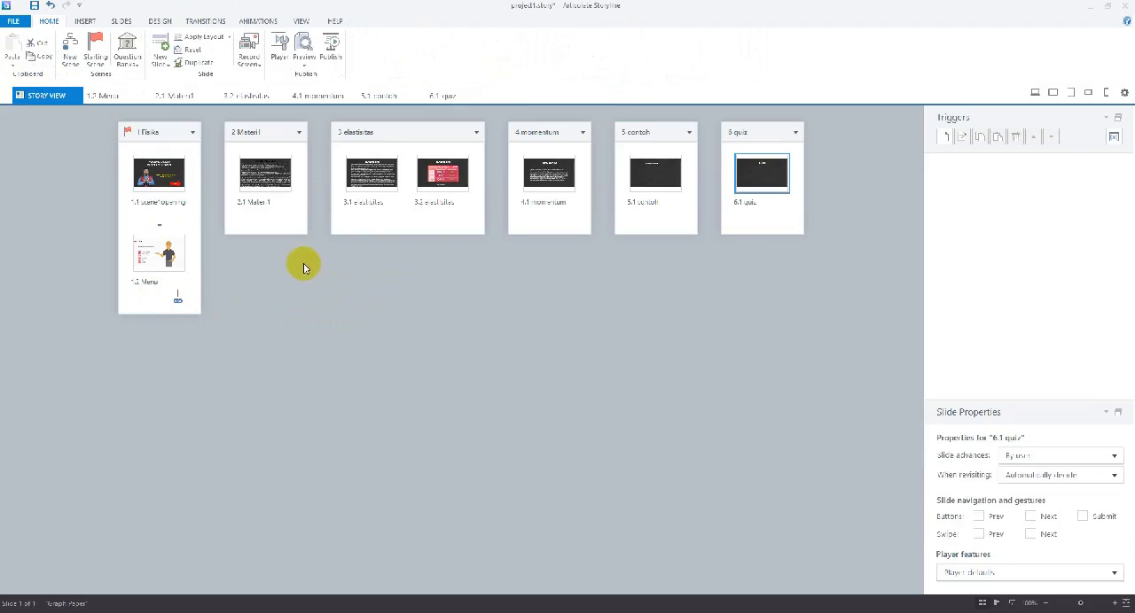
{"action": "left_click", "coordinate": [80, 62]}
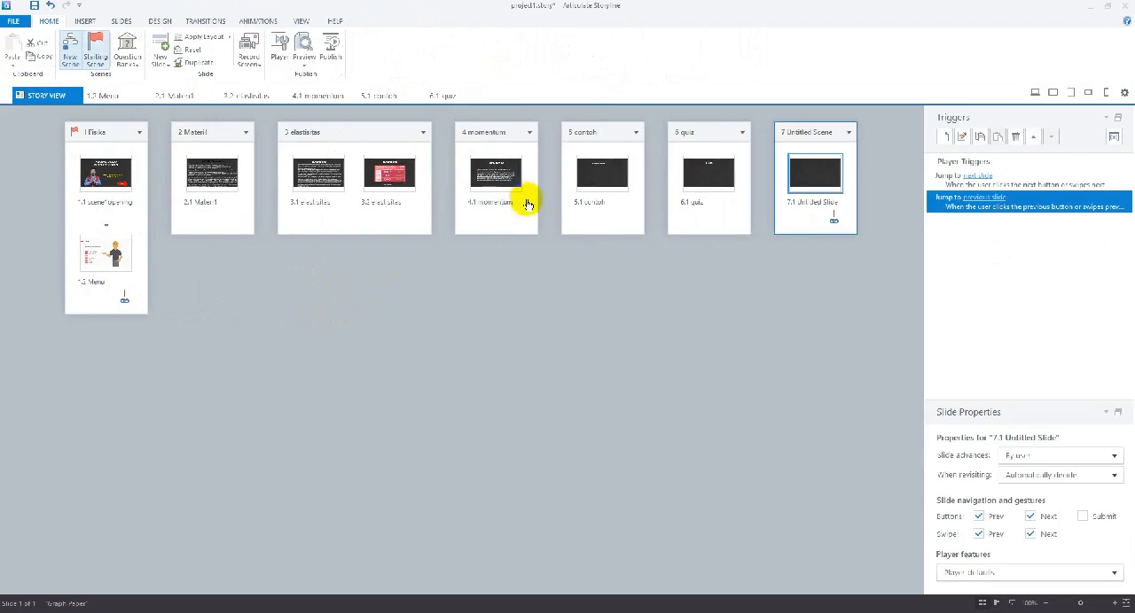
{"action": "right_click", "coordinate": [797, 133]}
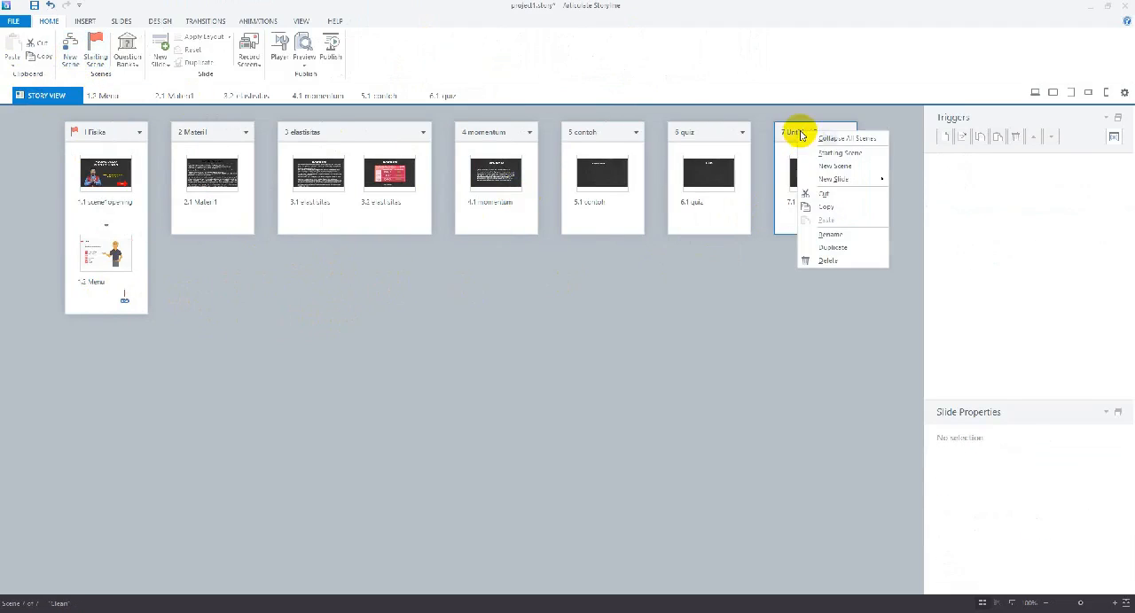
{"action": "left_click", "coordinate": [827, 234]}
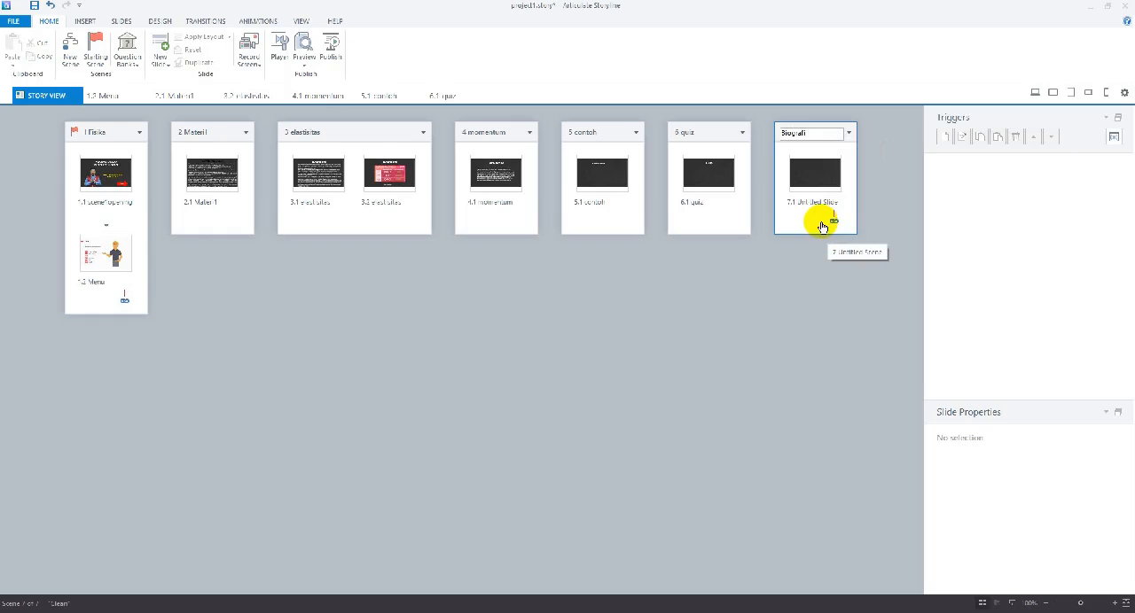
{"action": "type", "text": "Biografi"}
Rename the untitled slide in the Biografi scene as Biografi
{"action": "right_click", "coordinate": [805, 205]}
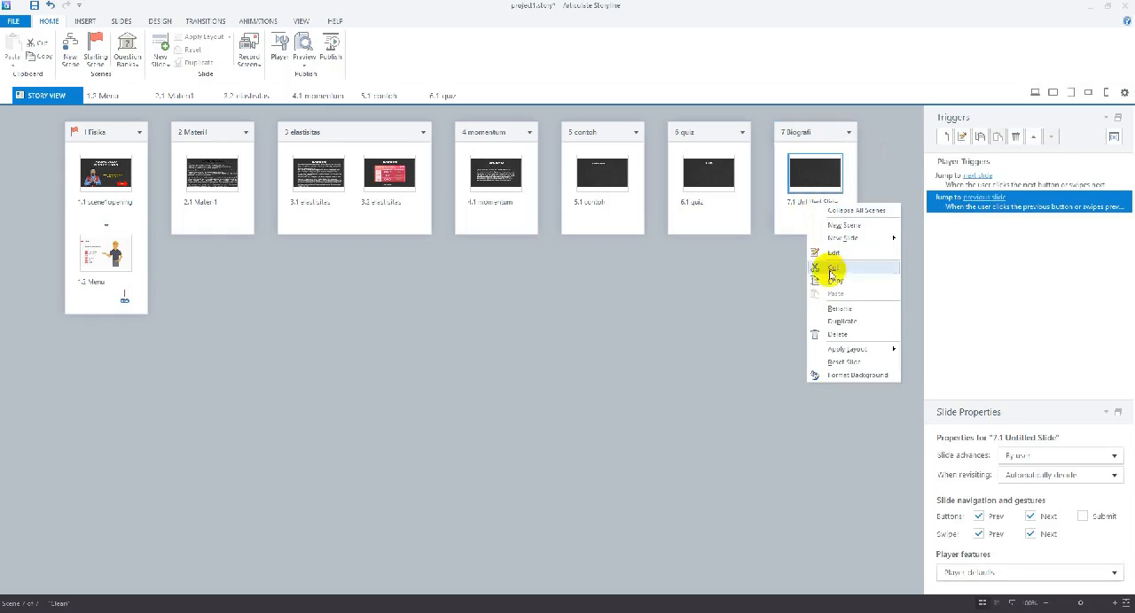
{"action": "left_click", "coordinate": [833, 307]}
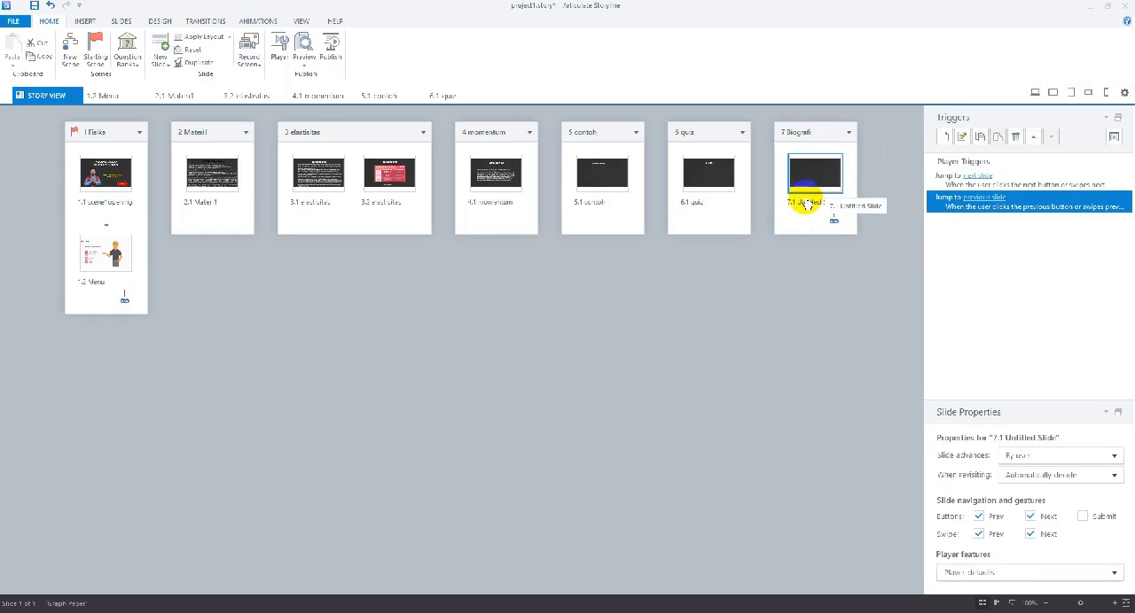
{"action": "right_click", "coordinate": [805, 206]}
{"action": "left_click", "coordinate": [828, 303]}
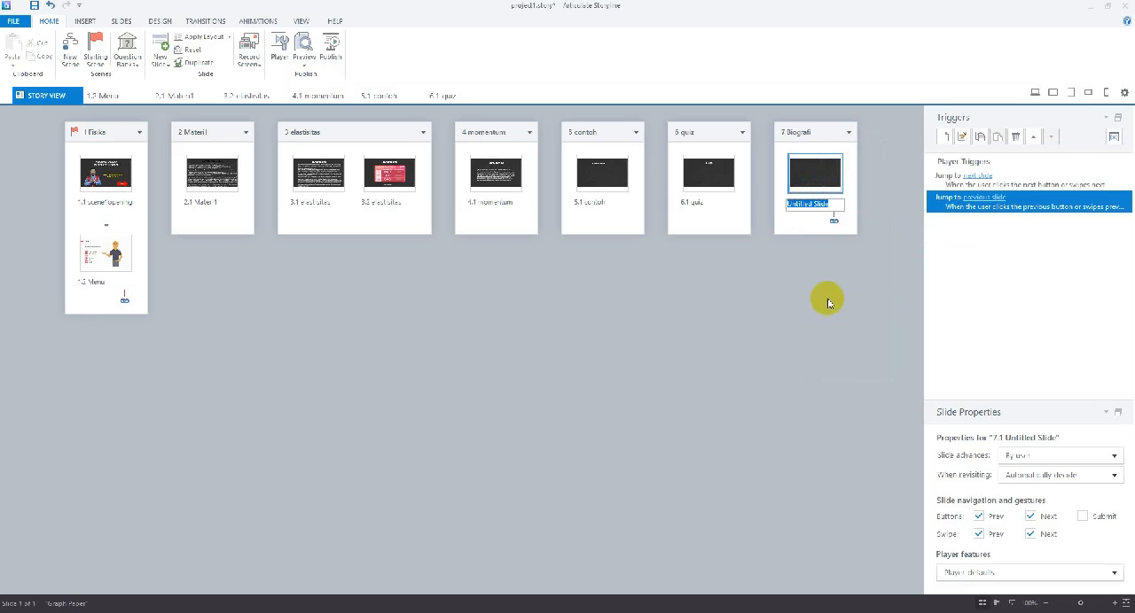
{"action": "type", "text": "Biografi"}
{"action": "key", "text": "Return"}
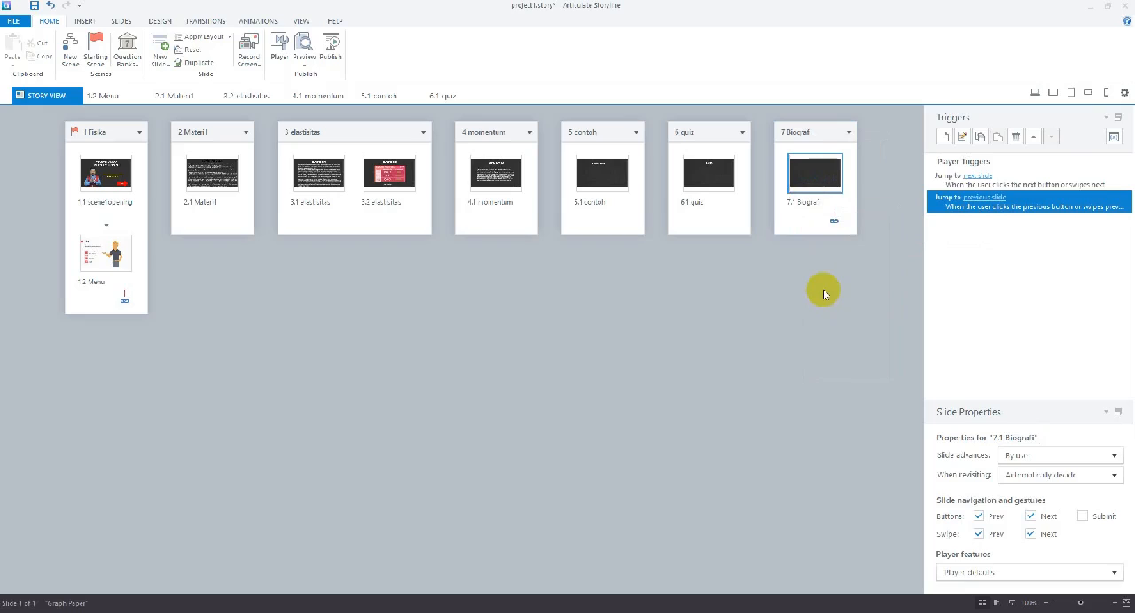
Turn off the Prev and Next buttons and both swipe gestures for the Biografi slide
{"action": "left_click", "coordinate": [979, 516]}
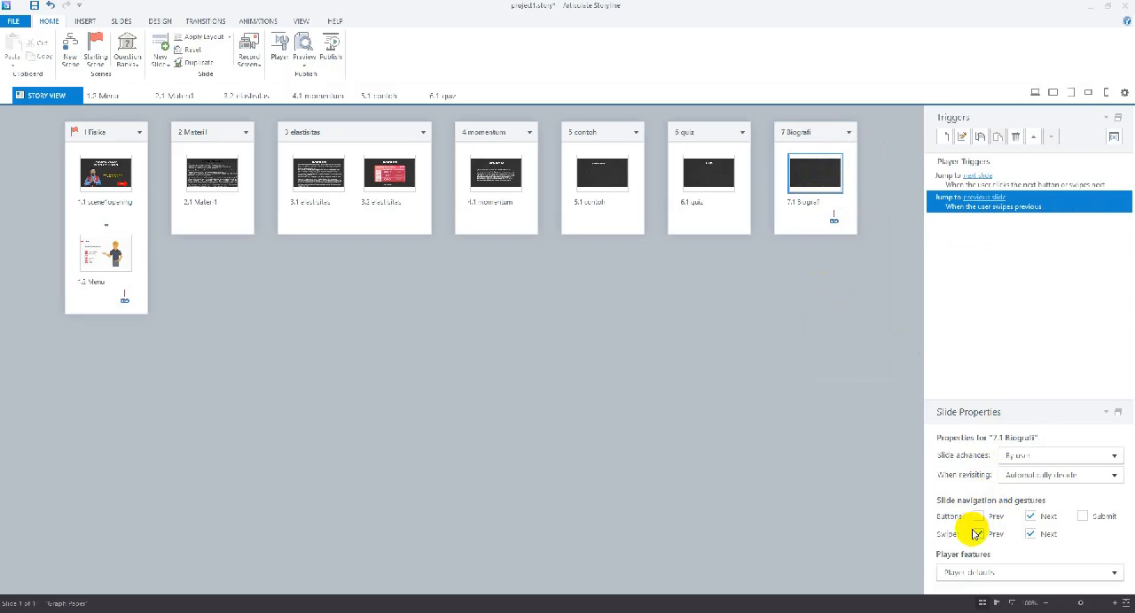
{"action": "left_click", "coordinate": [978, 534]}
{"action": "left_click", "coordinate": [1029, 516]}
{"action": "left_click", "coordinate": [1029, 534]}
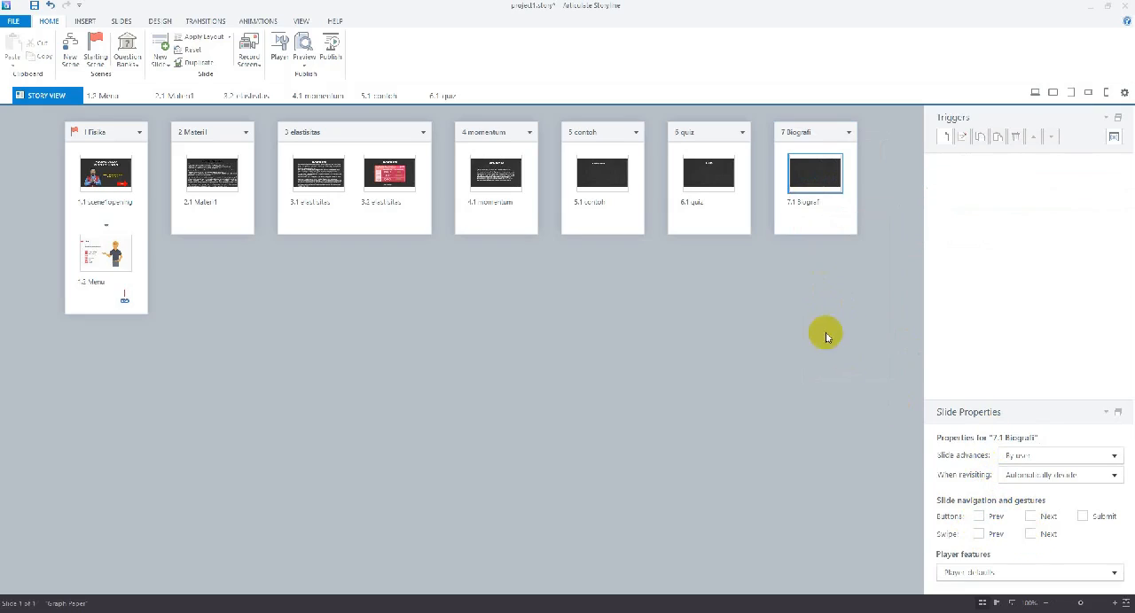
Open the Biografi slide and add a text box in its upper middle reading BIOGRAFI
{"action": "double_click", "coordinate": [809, 180]}
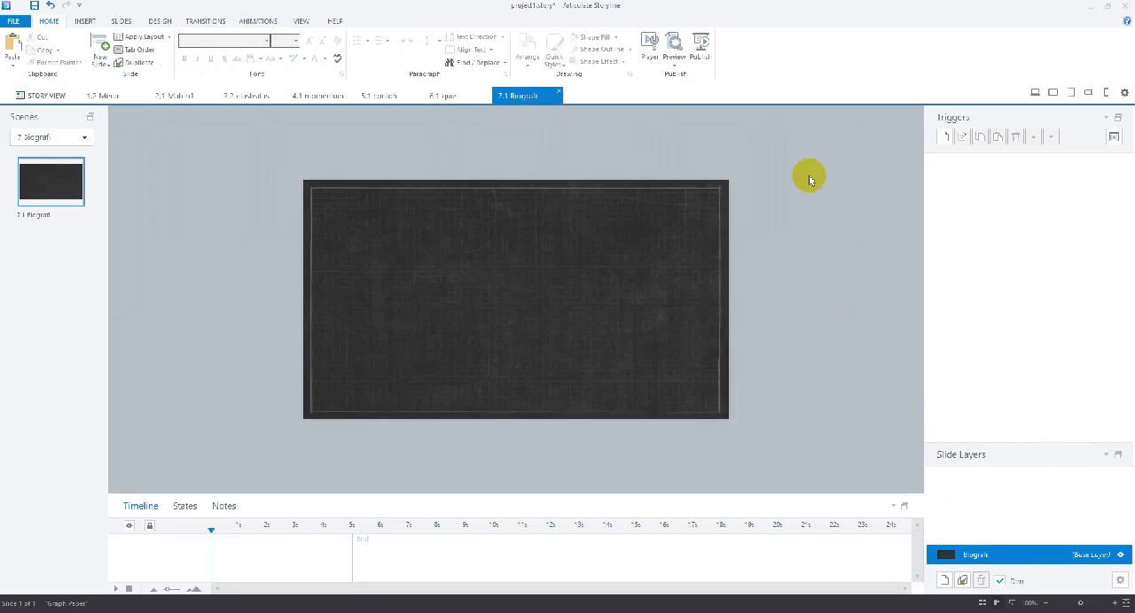
{"action": "left_click", "coordinate": [85, 21]}
{"action": "left_click", "coordinate": [289, 53]}
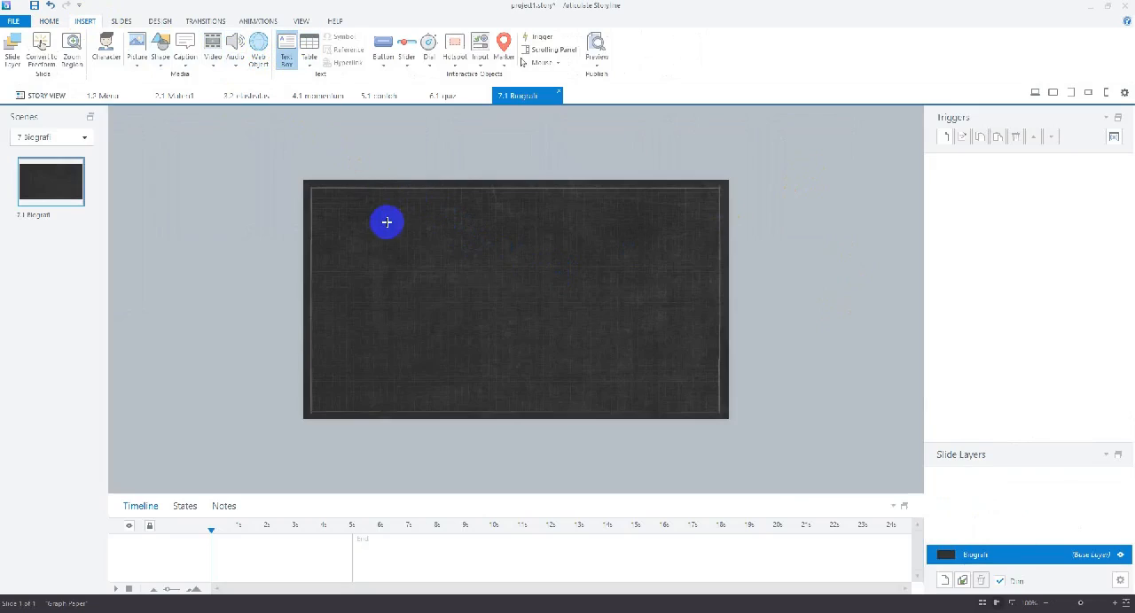
{"action": "left_click_drag", "start_coordinate": [422, 210], "coordinate": [573, 247]}
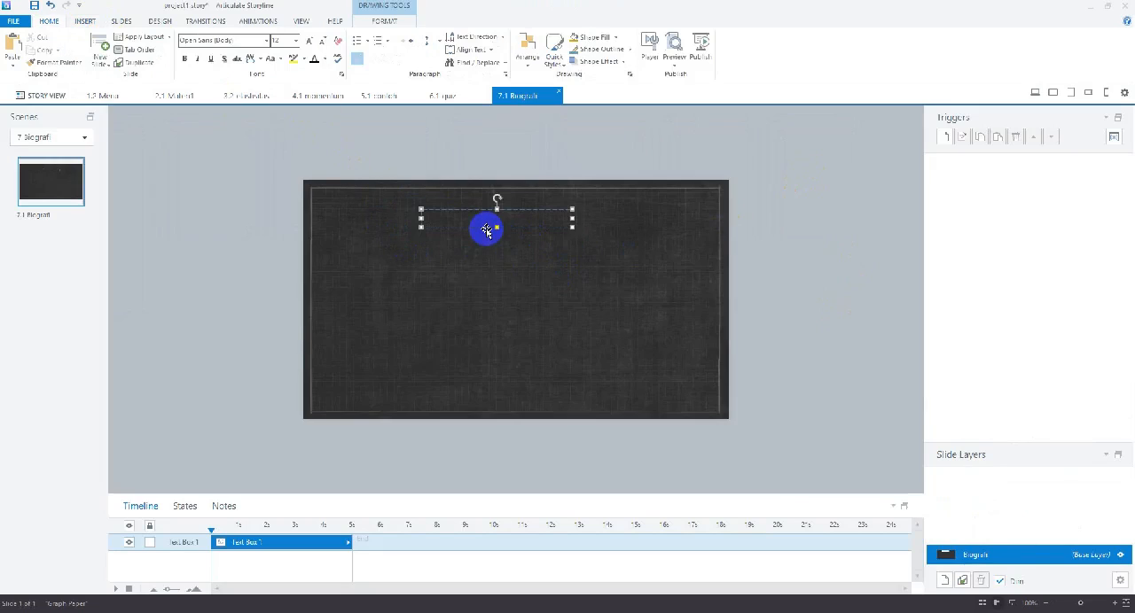
{"action": "type", "text": "B"}
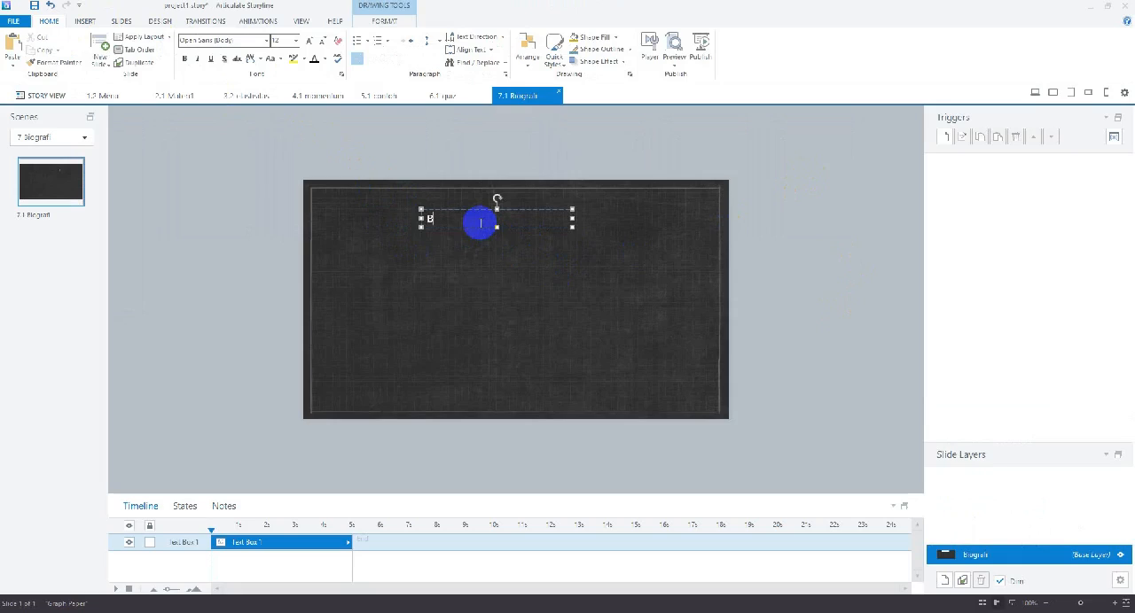
{"action": "type", "text": "iOGRAFI"}
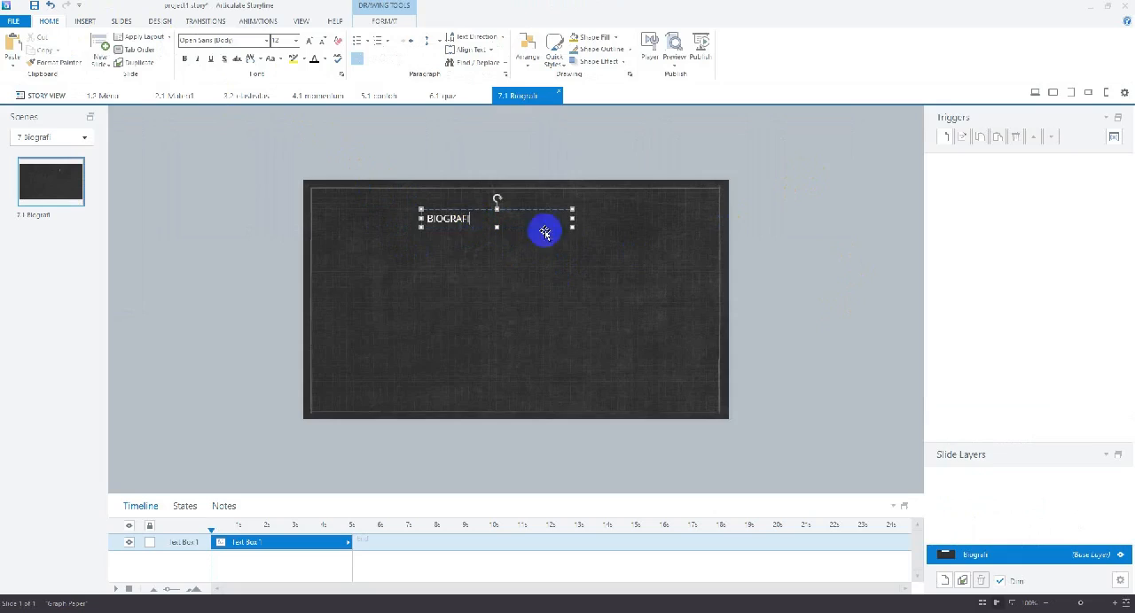
Narrow the BIOGRAFI text box and format its text as centred Comic Sans MS
{"action": "left_click", "coordinate": [569, 213]}
{"action": "left_click", "coordinate": [484, 214]}
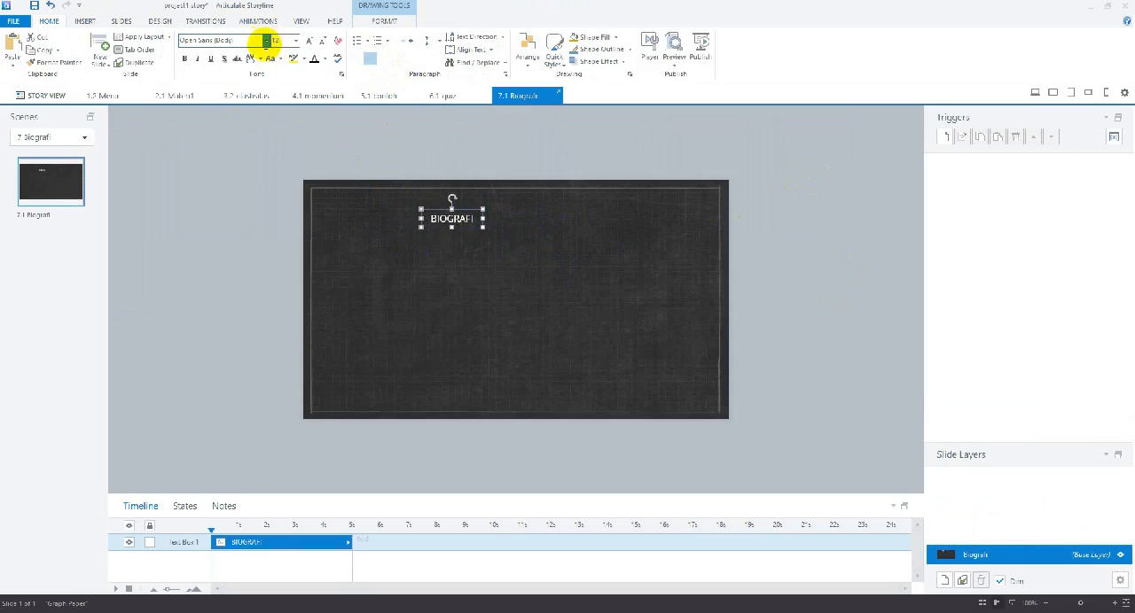
{"action": "left_click", "coordinate": [266, 40]}
{"action": "left_click", "coordinate": [236, 125]}
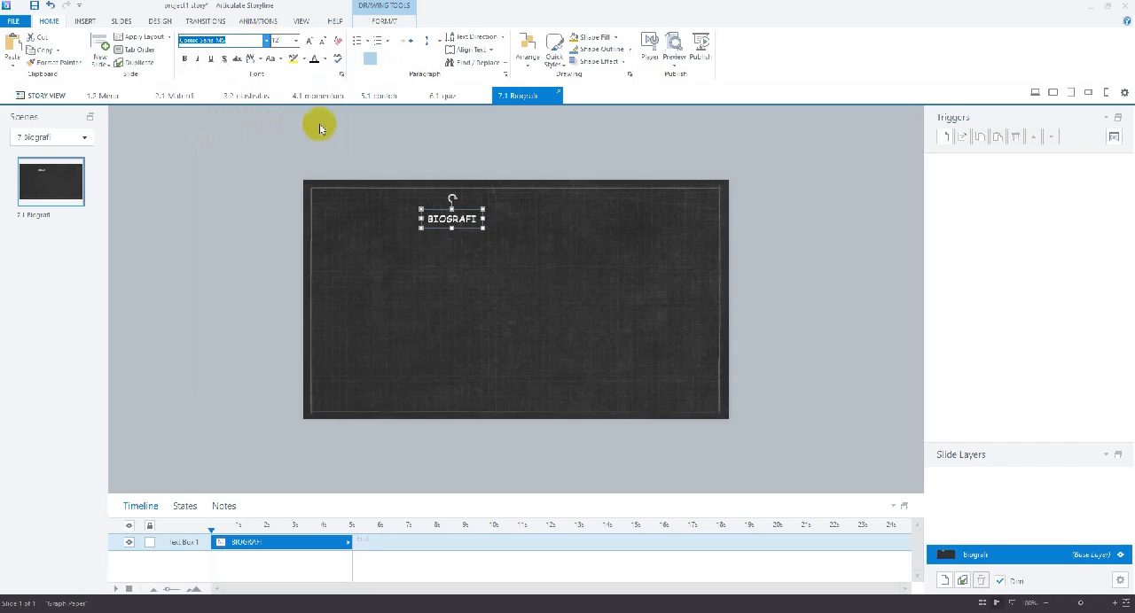
Enlarge the BIOGRAFI title to font size 24 and widen its box so the word fits on one line
{"action": "left_click", "coordinate": [305, 41]}
{"action": "left_click", "coordinate": [305, 41]}
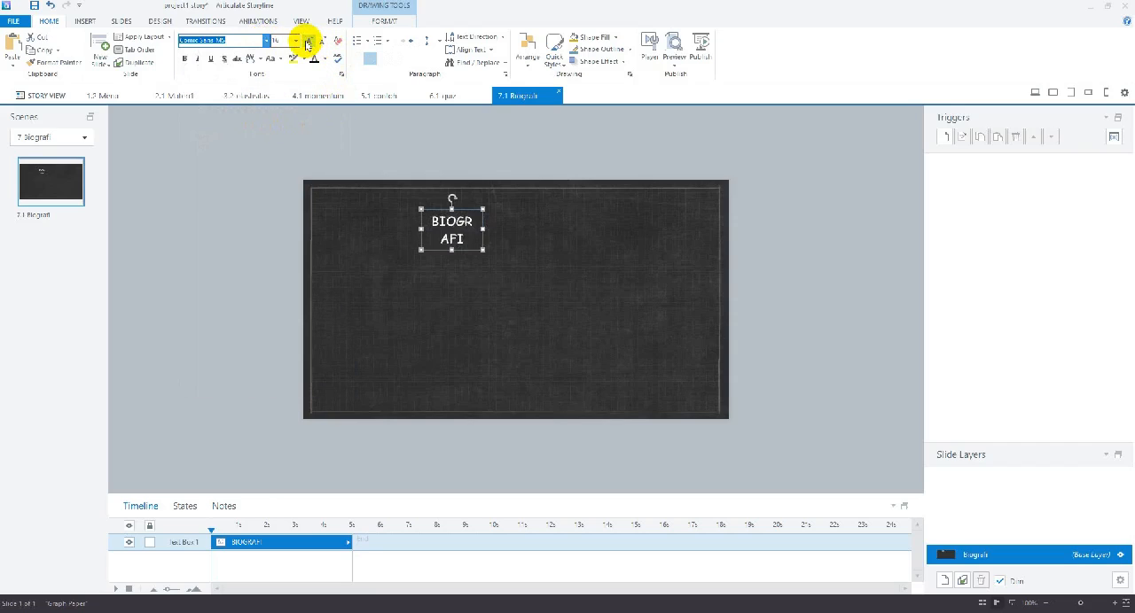
{"action": "left_click", "coordinate": [305, 41]}
{"action": "left_click", "coordinate": [305, 41]}
{"action": "left_click", "coordinate": [305, 41]}
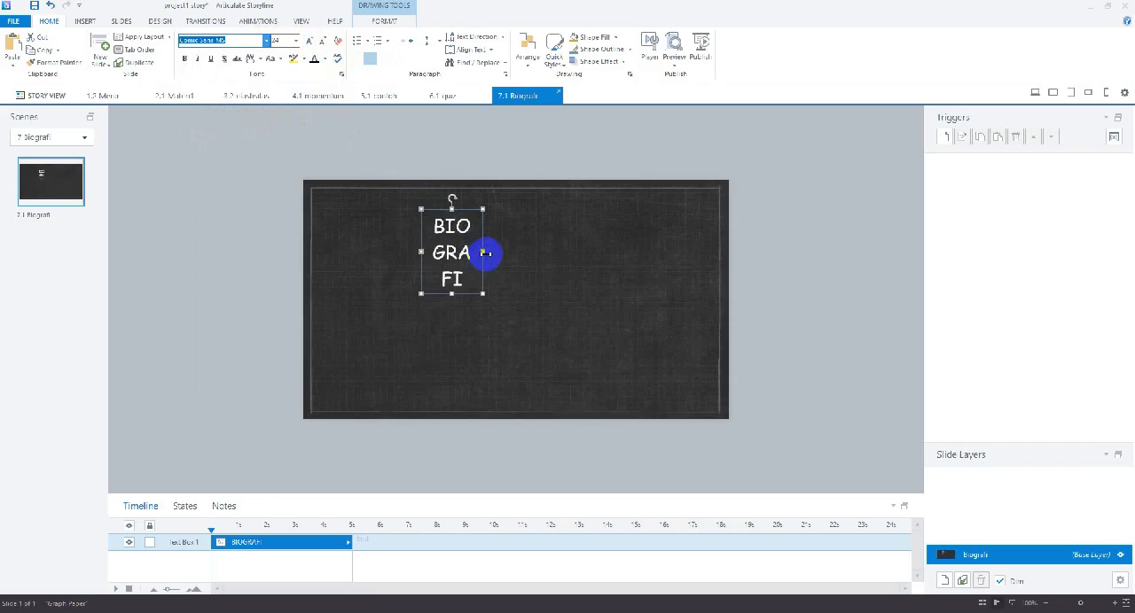
{"action": "left_click_drag", "start_coordinate": [483, 252], "coordinate": [609, 249]}
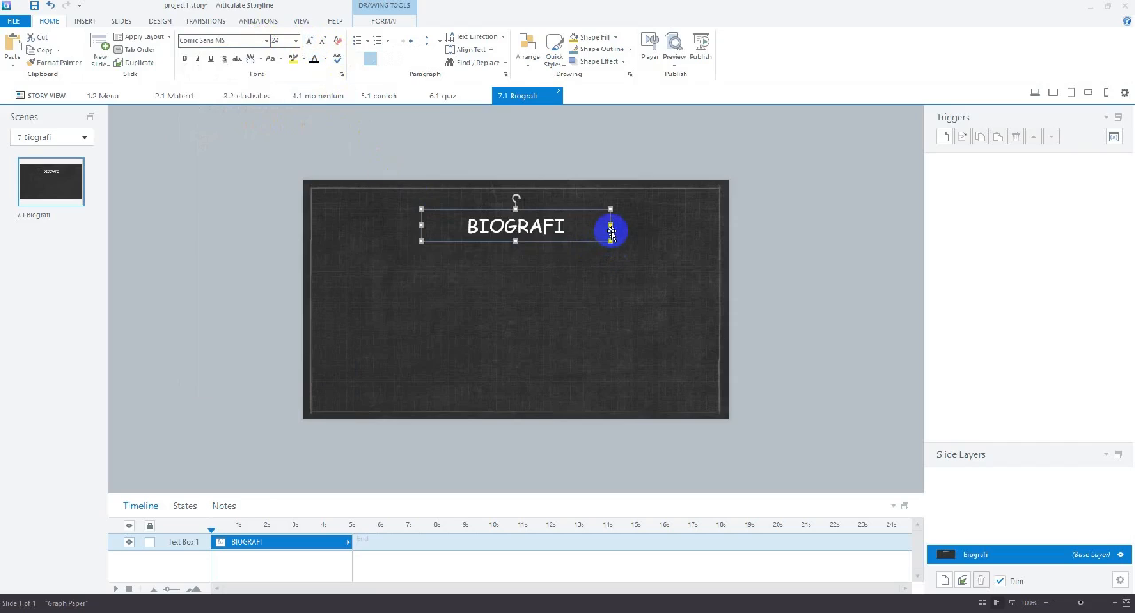
{"action": "left_click", "coordinate": [590, 246]}
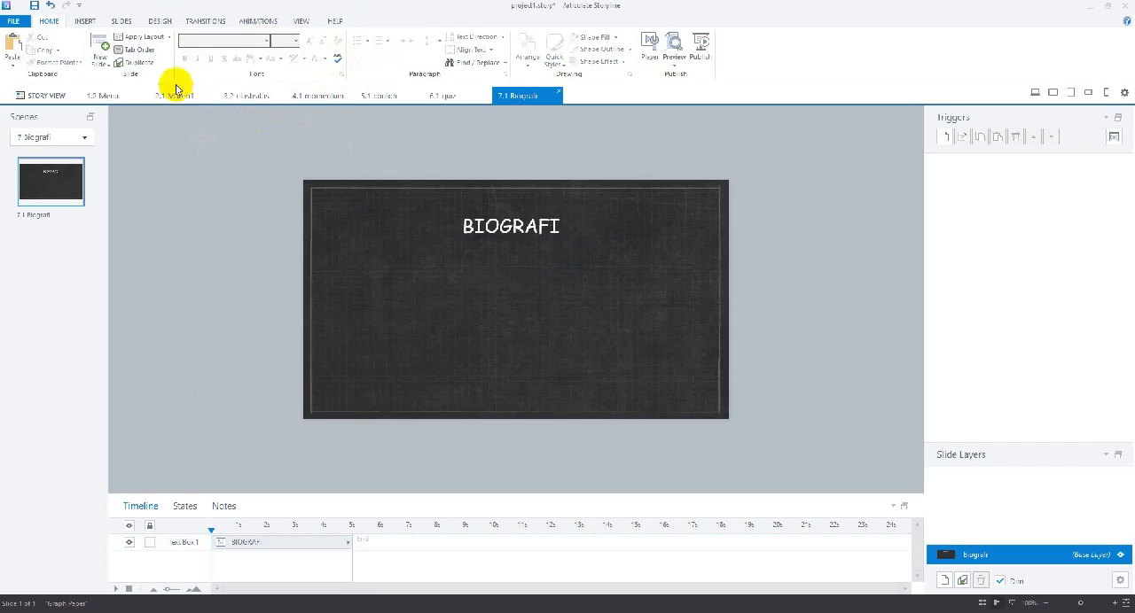
Add a wide text box below the BIOGRAFI title and enter a Nama line with the author's full name
{"action": "left_click", "coordinate": [85, 20]}
{"action": "left_click", "coordinate": [284, 56]}
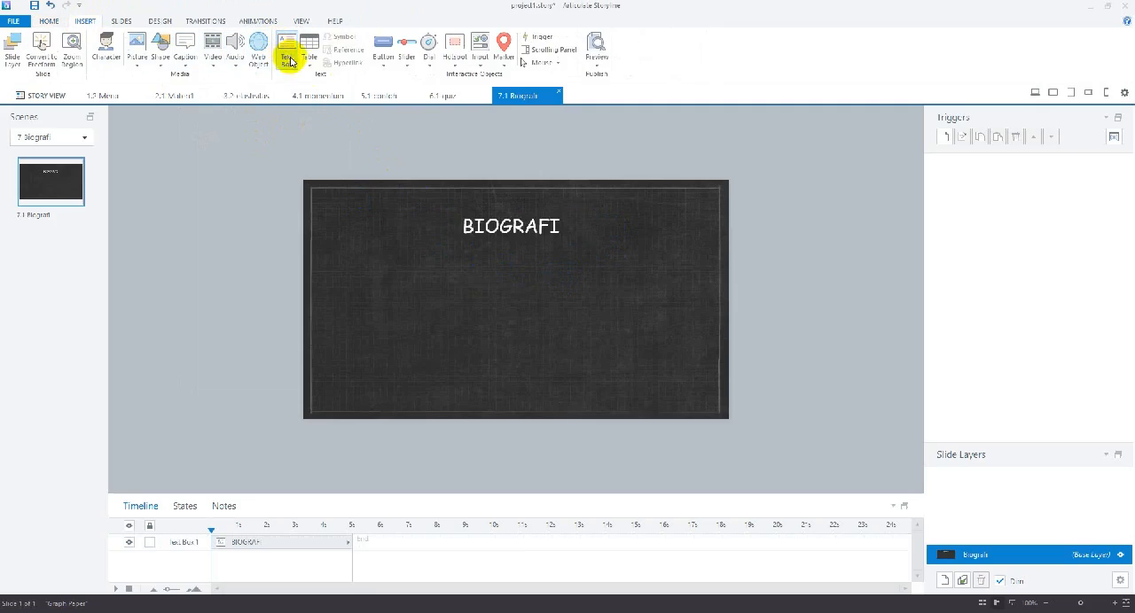
{"action": "mouse_move", "coordinate": [359, 253]}
{"action": "left_mouse_down"}
{"action": "mouse_move", "coordinate": [620, 367]}
{"action": "mouse_move", "coordinate": [665, 372]}
{"action": "left_mouse_up"}
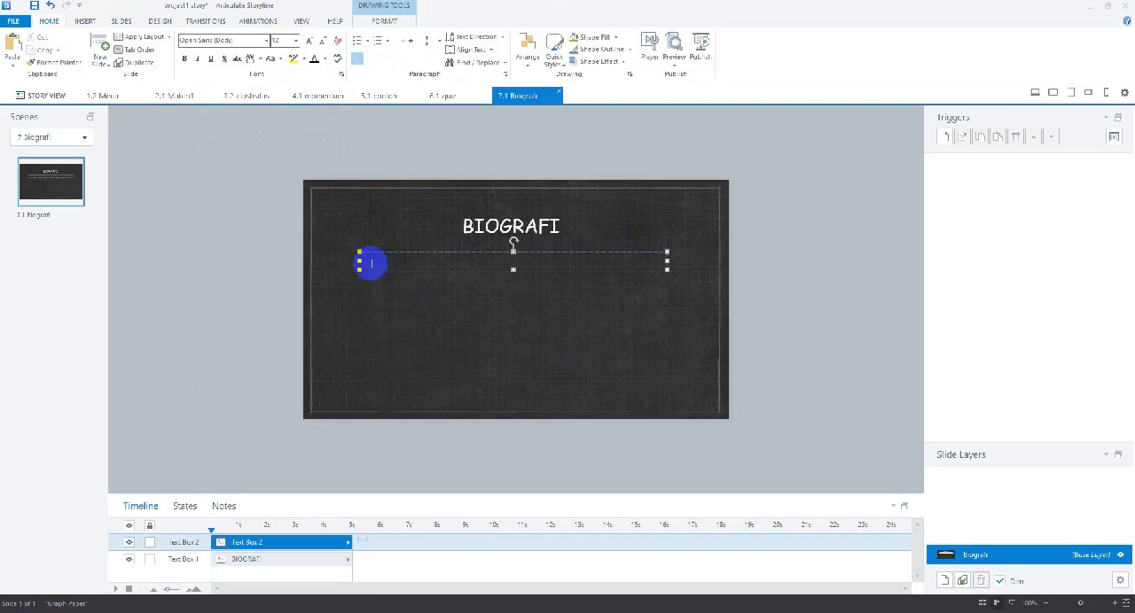
{"action": "type", "text": "Nama"}
{"action": "type", "text": ": Aries Patta"}
Add an Alamat line below the Nama line and enter the author's address
{"action": "key", "text": "Return"}
{"action": "type", "text": "Alama"}
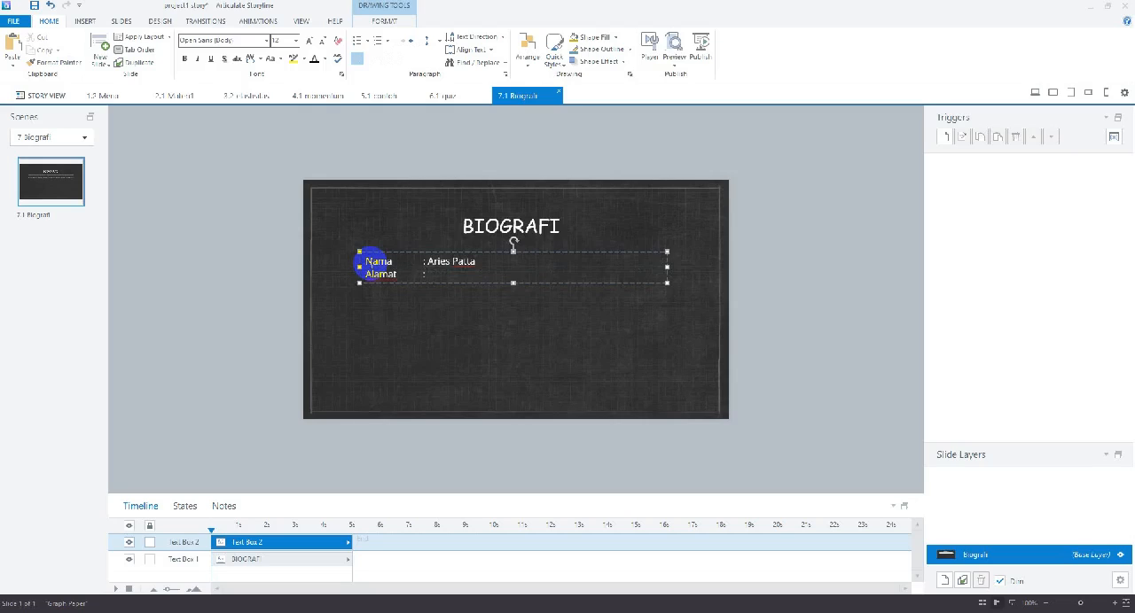
{"action": "type", "text": "t\t: Luwu Utara Sulse,"}
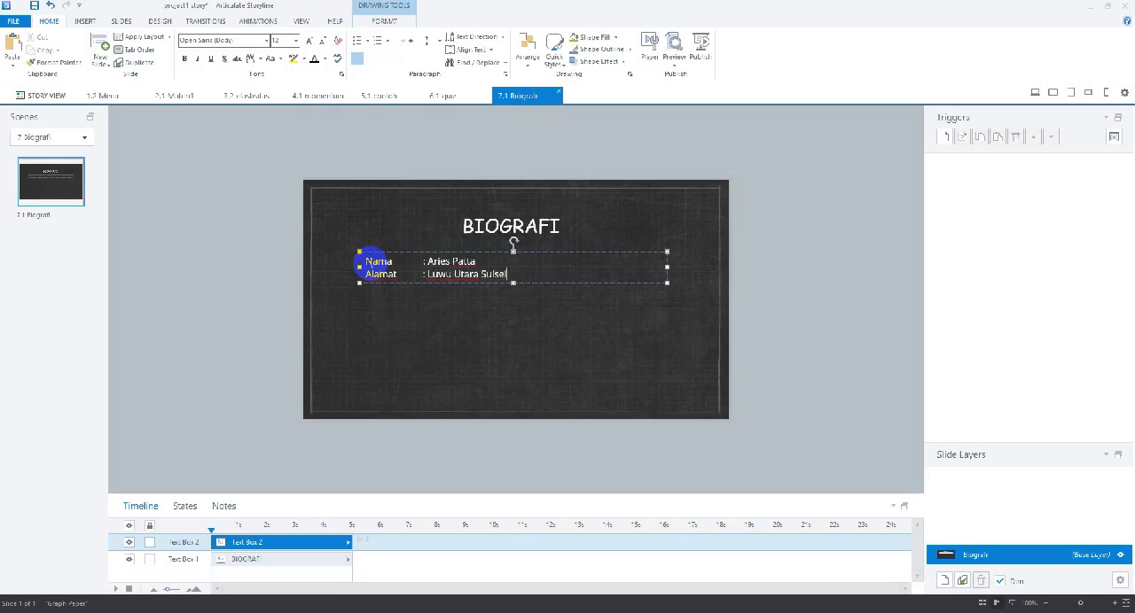
Add a Unit Kerja line to the biography text reading ": SMAN 16 Luwu Utara"
{"action": "key", "text": "Return"}
{"action": "type", "text": "Unit Kerja"}
{"action": "type", "text": ": SMANA"}
{"action": "key", "text": "BackSpace"}
{"action": "key", "text": "BackSpace"}
{"action": "key", "text": "BackSpace"}
{"action": "key", "text": "BackSpace"}
{"action": "type", "text": "MAN 15"}
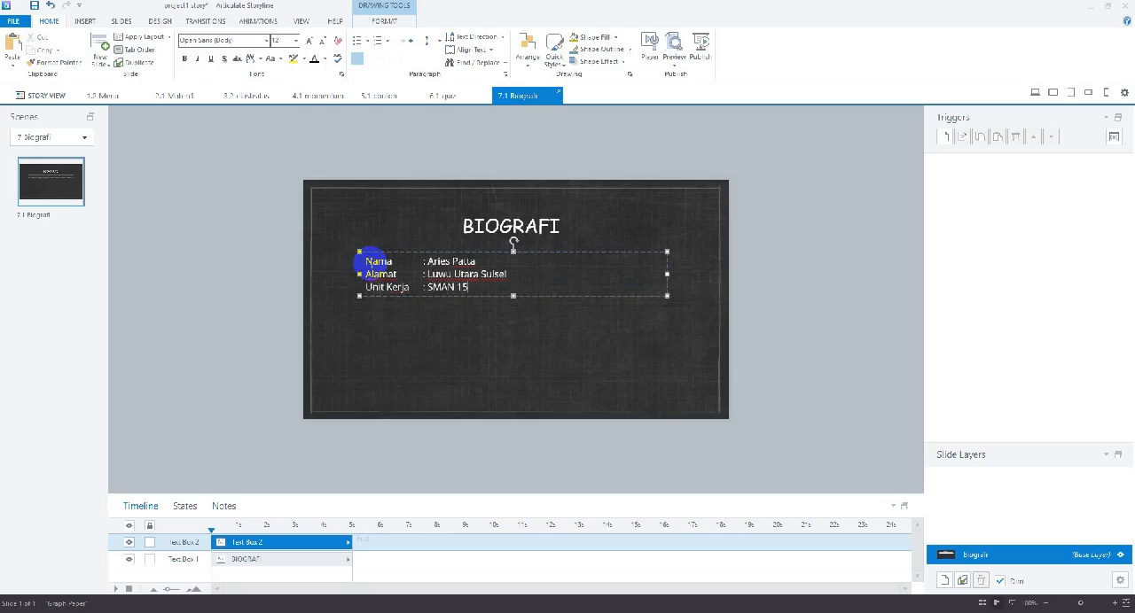
{"action": "key", "text": "BackSpace"}
{"action": "type", "text": "6 Luwu Utara"}
Add a Channel line to the biography text reading ": Ruang Belajar Bersama"
{"action": "key", "text": "Return"}
{"action": "type", "text": "Chan"}
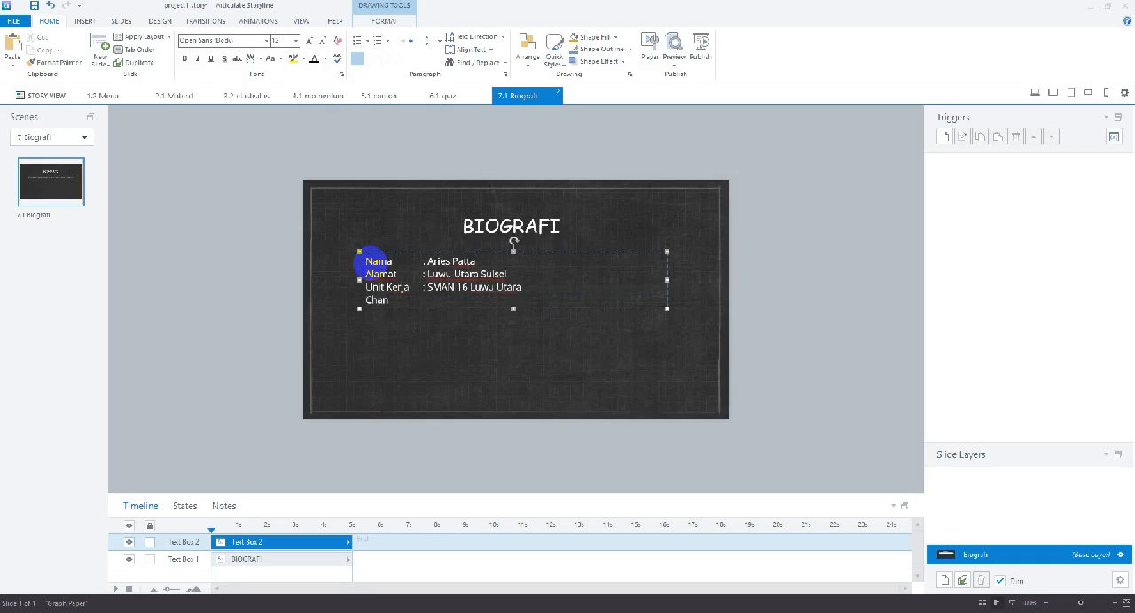
{"action": "type", "text": "nel"}
{"action": "type", "text": ": Ruamng"}
{"action": "key", "text": "BackSpace"}
{"action": "key", "text": "BackSpace"}
{"action": "key", "text": "BackSpace"}
{"action": "type", "text": "ng Belajar Bersama"}
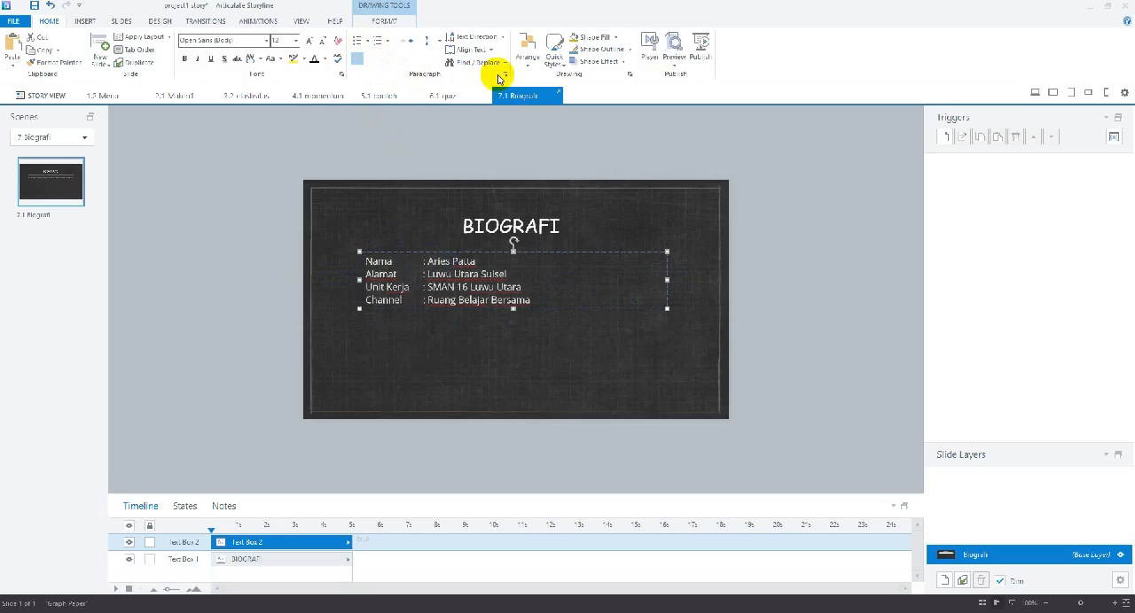
Set the biography text's paragraph spacing to 6 pt after and its line spacing to Double
{"action": "left_click", "coordinate": [504, 74]}
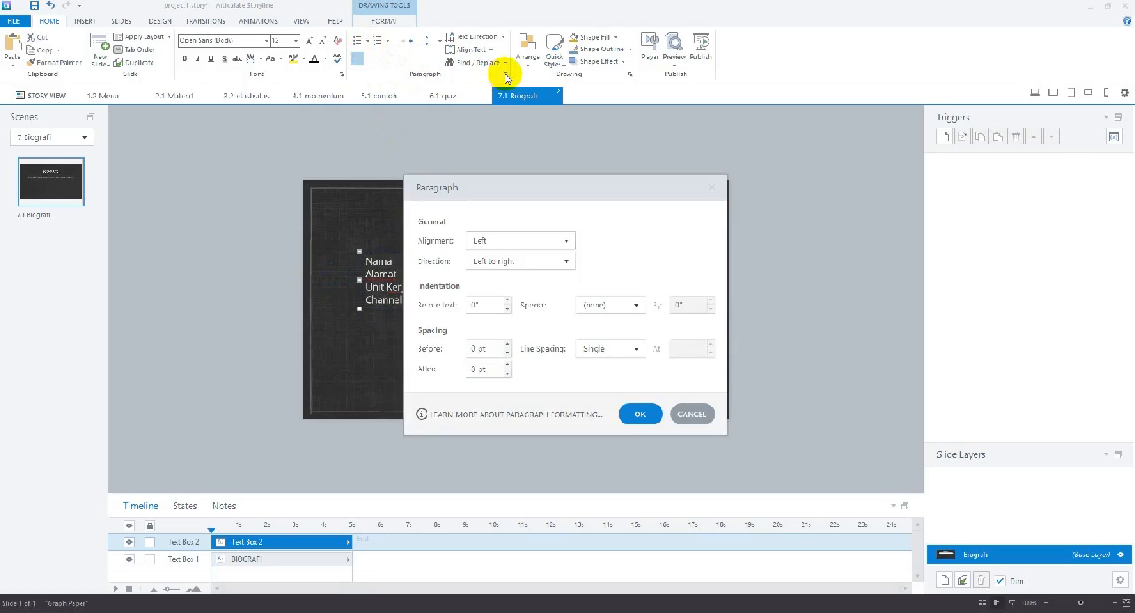
{"action": "left_click", "coordinate": [507, 365]}
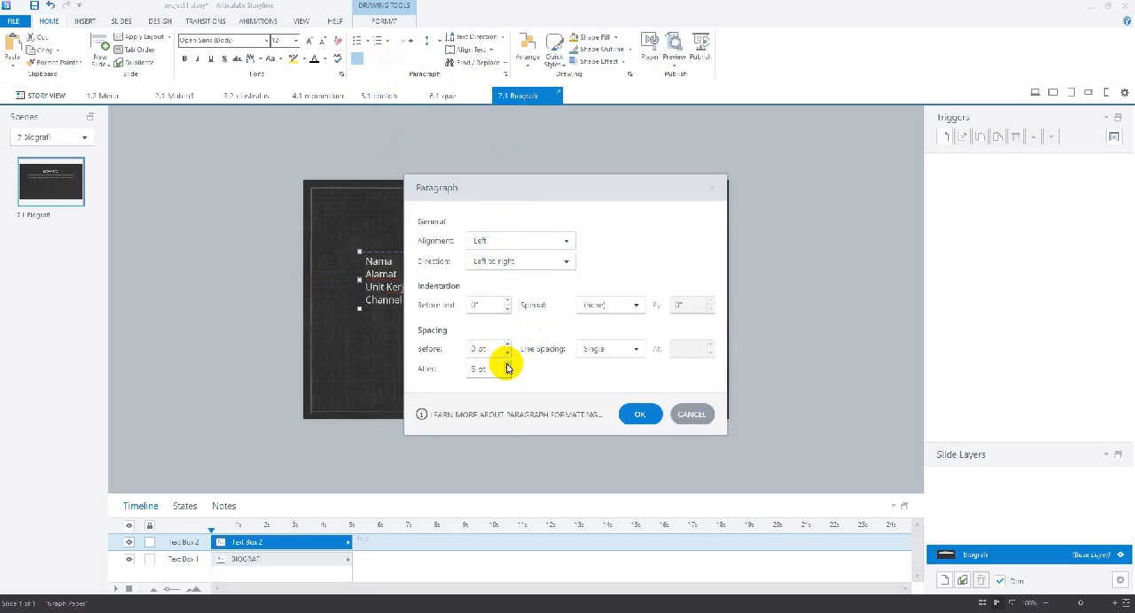
{"action": "left_click", "coordinate": [635, 348]}
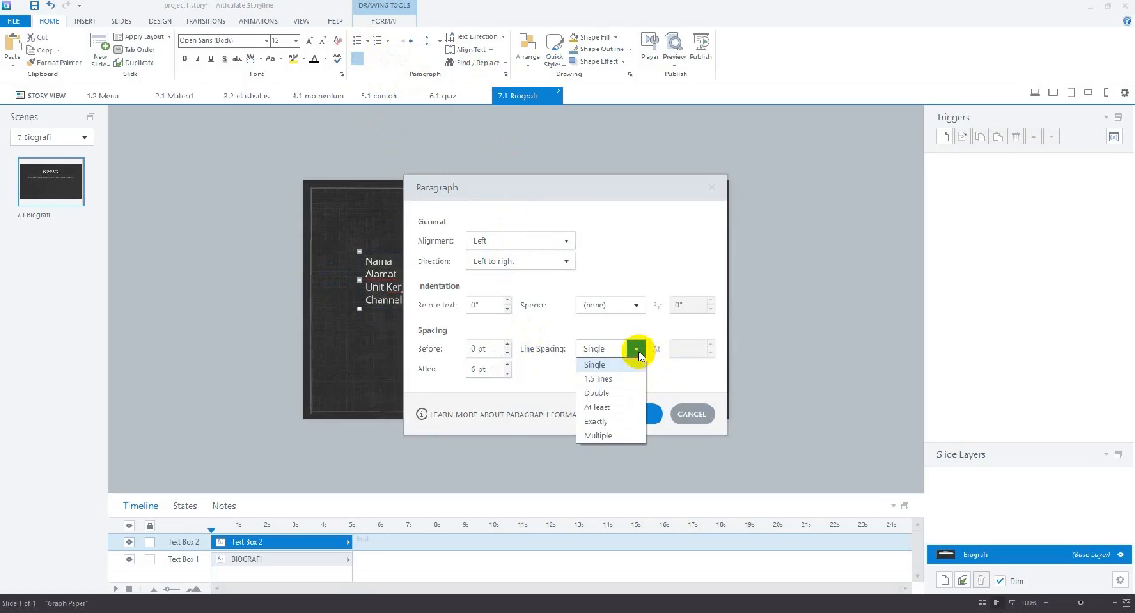
{"action": "left_click", "coordinate": [610, 394]}
{"action": "left_click", "coordinate": [640, 414]}
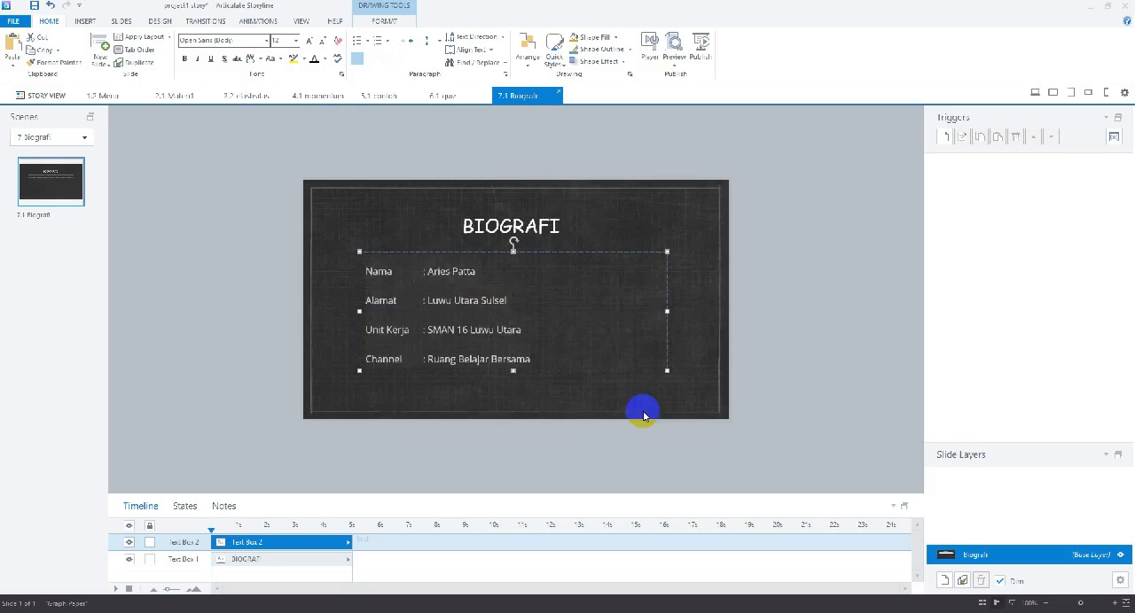
{"action": "left_click", "coordinate": [693, 390]}
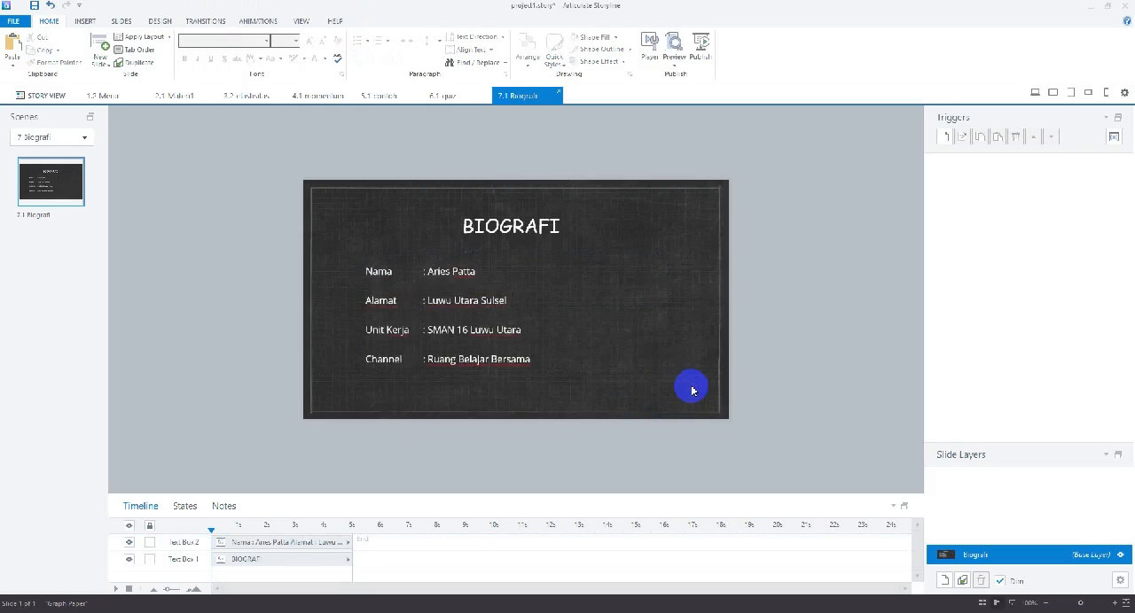
Try centring the biography lines within their text box, and return them to left alignment
{"action": "left_click", "coordinate": [404, 263]}
{"action": "left_click", "coordinate": [405, 253]}
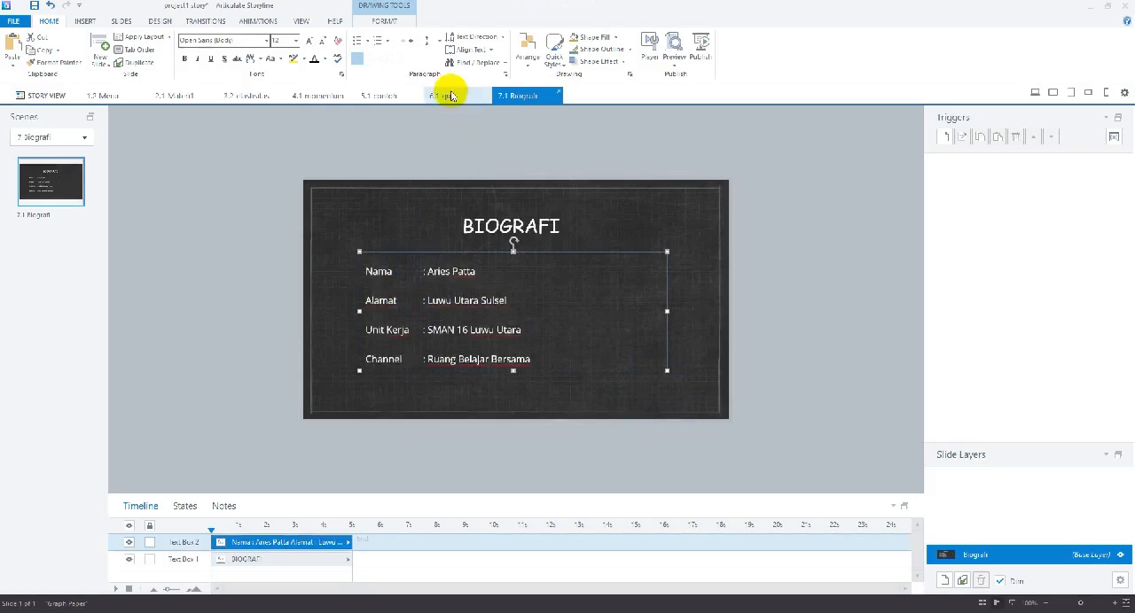
{"action": "left_click", "coordinate": [372, 58]}
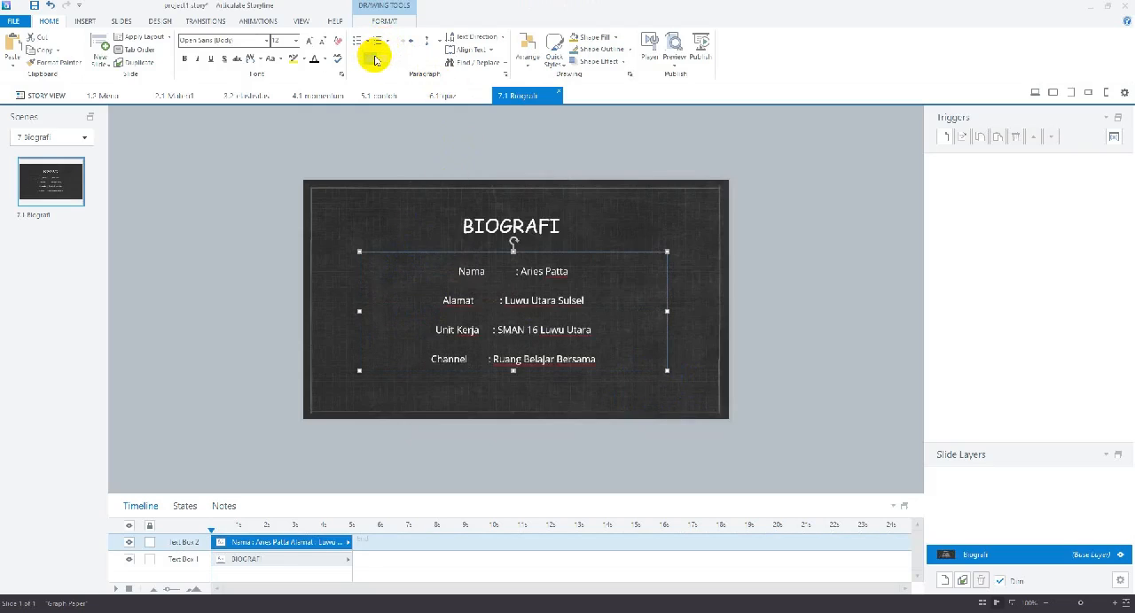
{"action": "left_click", "coordinate": [356, 58]}
Narrow the biography text box to about 316 px wide and centre it horizontally on the slide
{"action": "left_click", "coordinate": [384, 21]}
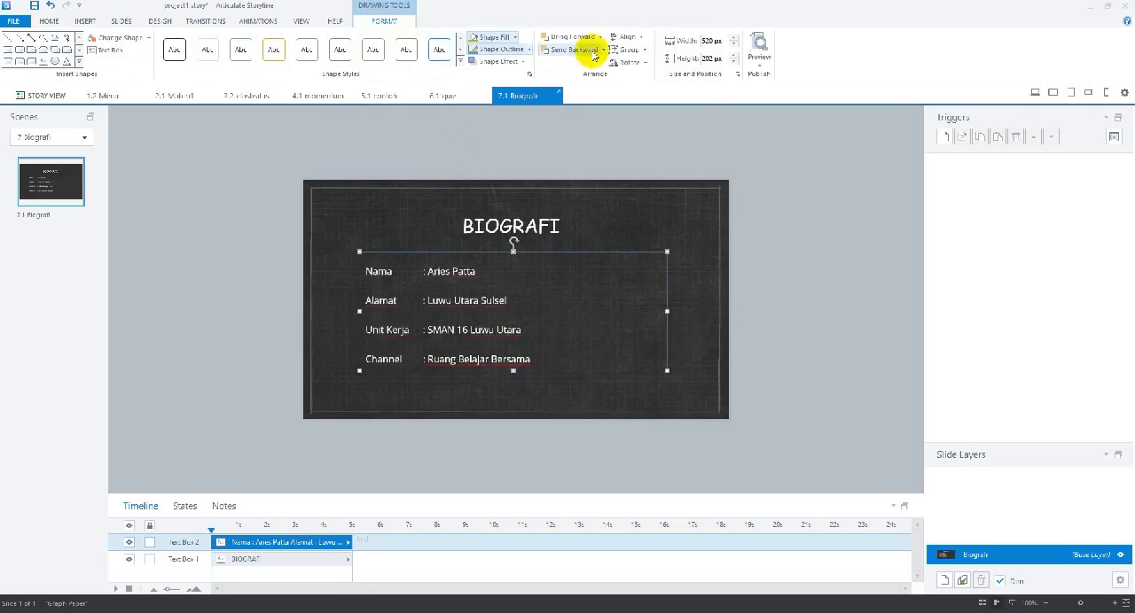
{"action": "left_click", "coordinate": [626, 37]}
{"action": "left_click", "coordinate": [645, 65]}
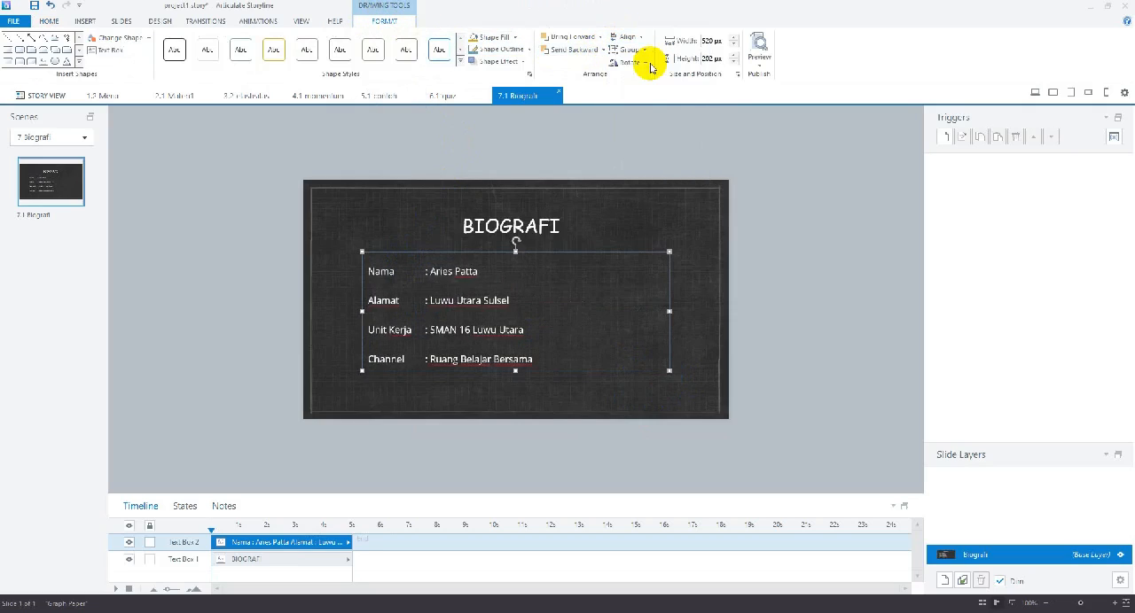
{"action": "left_click_drag", "start_coordinate": [669, 311], "coordinate": [549, 312]}
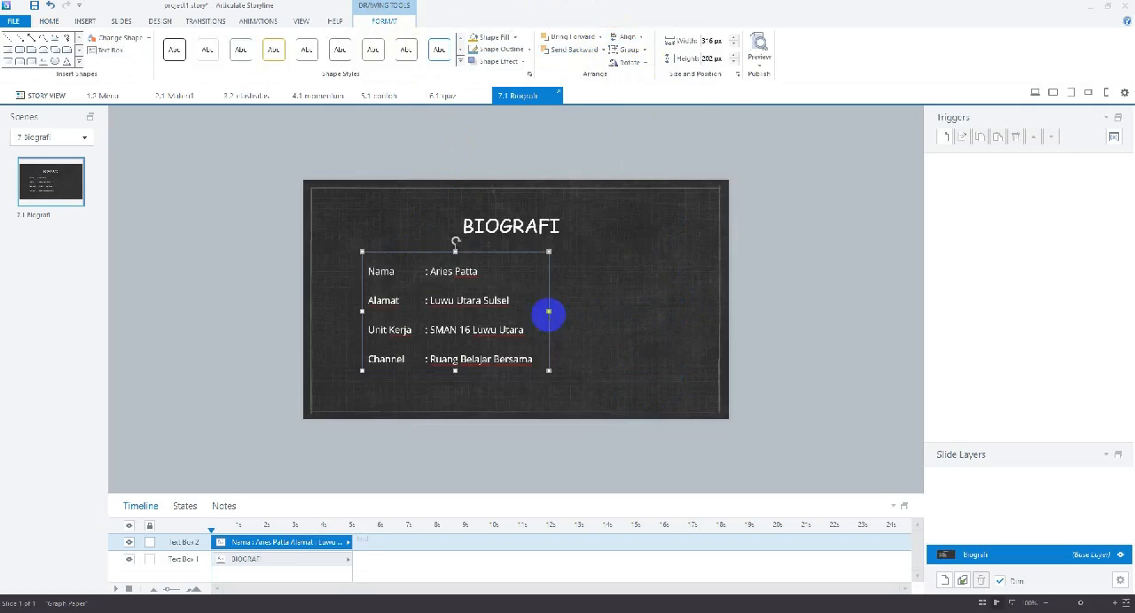
{"action": "left_click", "coordinate": [626, 37]}
{"action": "left_click", "coordinate": [645, 64]}
{"action": "left_click", "coordinate": [648, 324]}
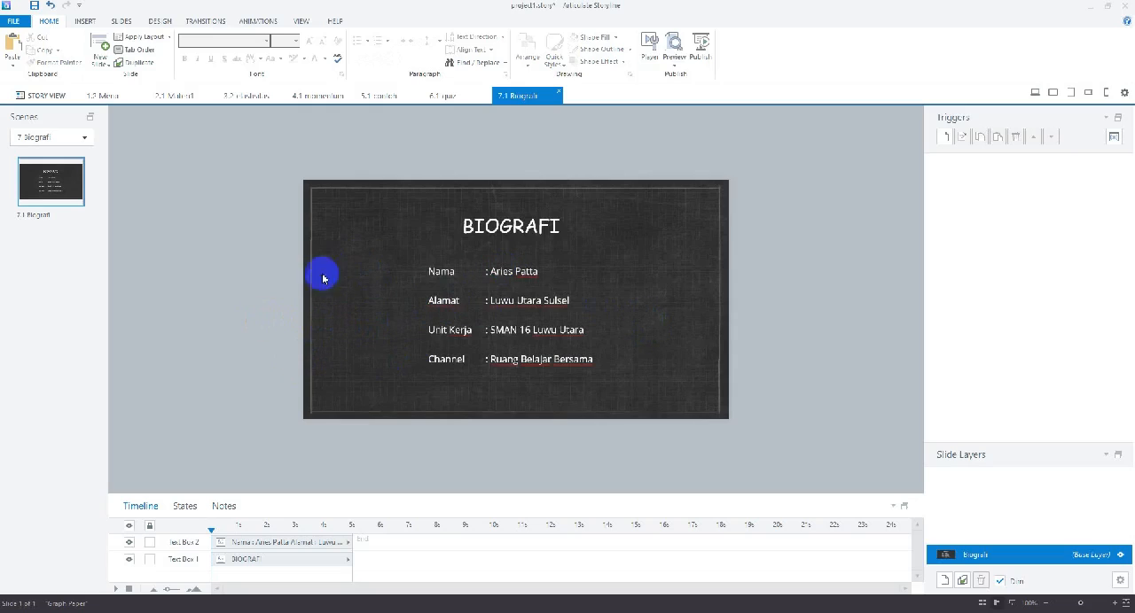
{"action": "left_click", "coordinate": [89, 24]}
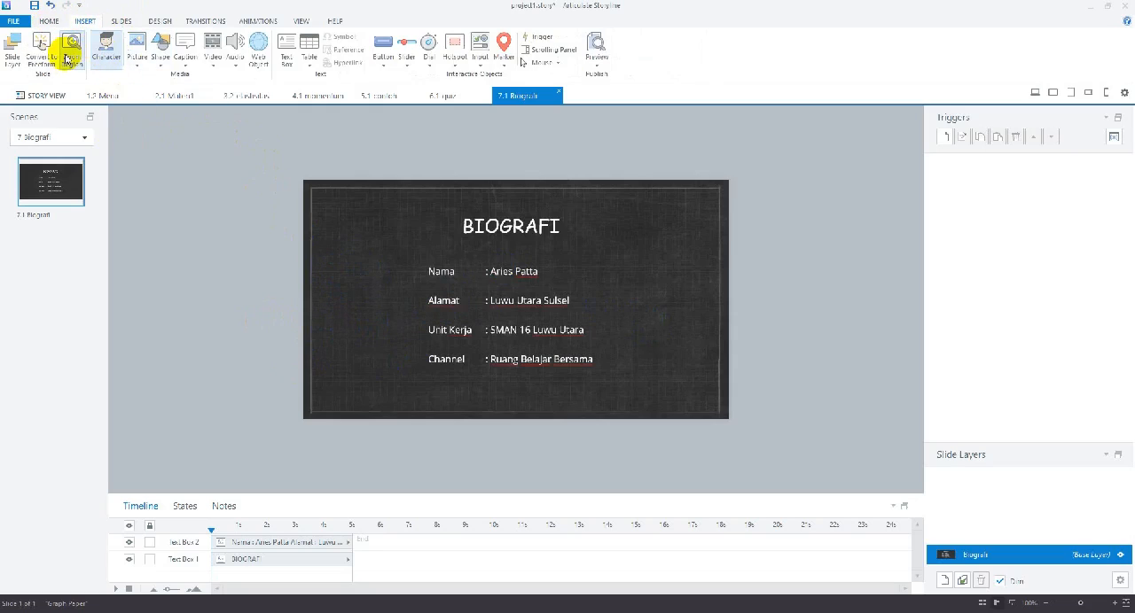
{"action": "left_click", "coordinate": [51, 22]}
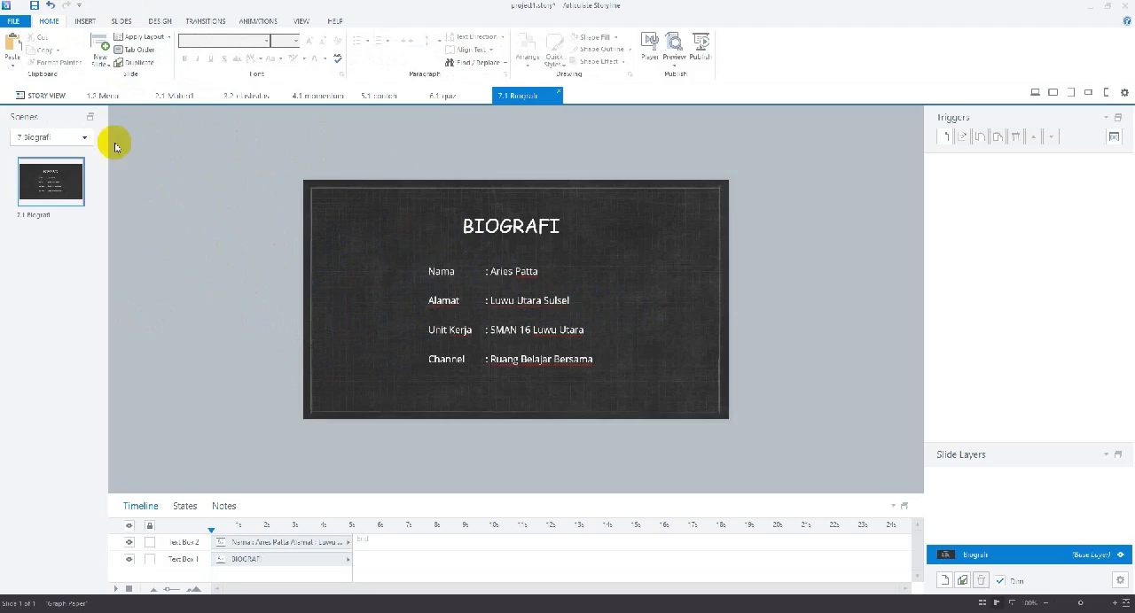
Open the Menu slide and start a Jump to slide trigger for the 01 rectangle, bringing up the choice of target slides
{"action": "left_click", "coordinate": [53, 98]}
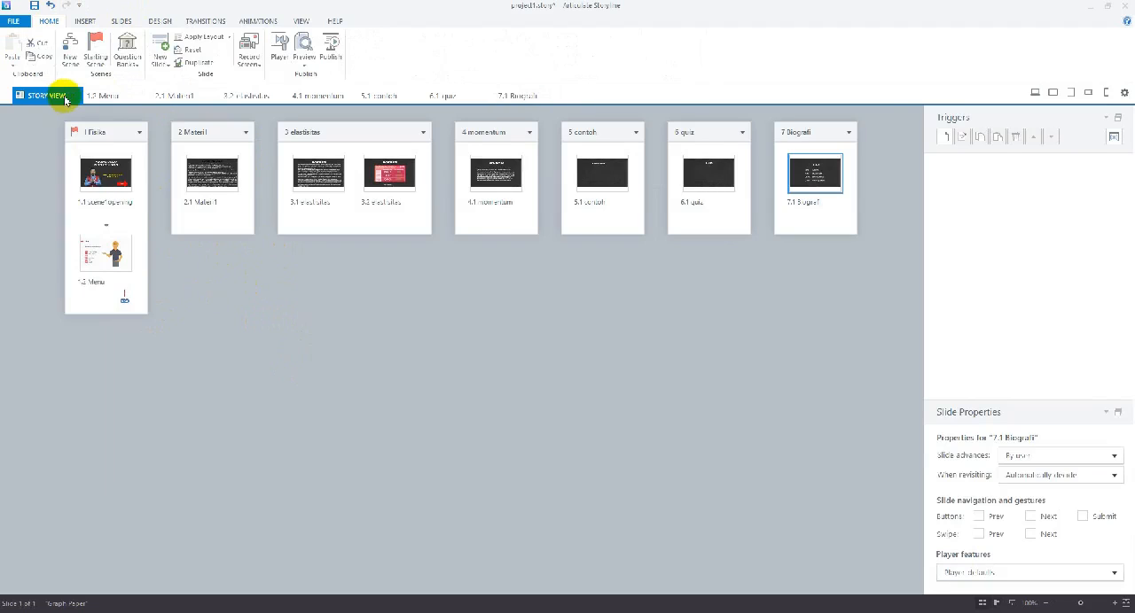
{"action": "left_click", "coordinate": [111, 95]}
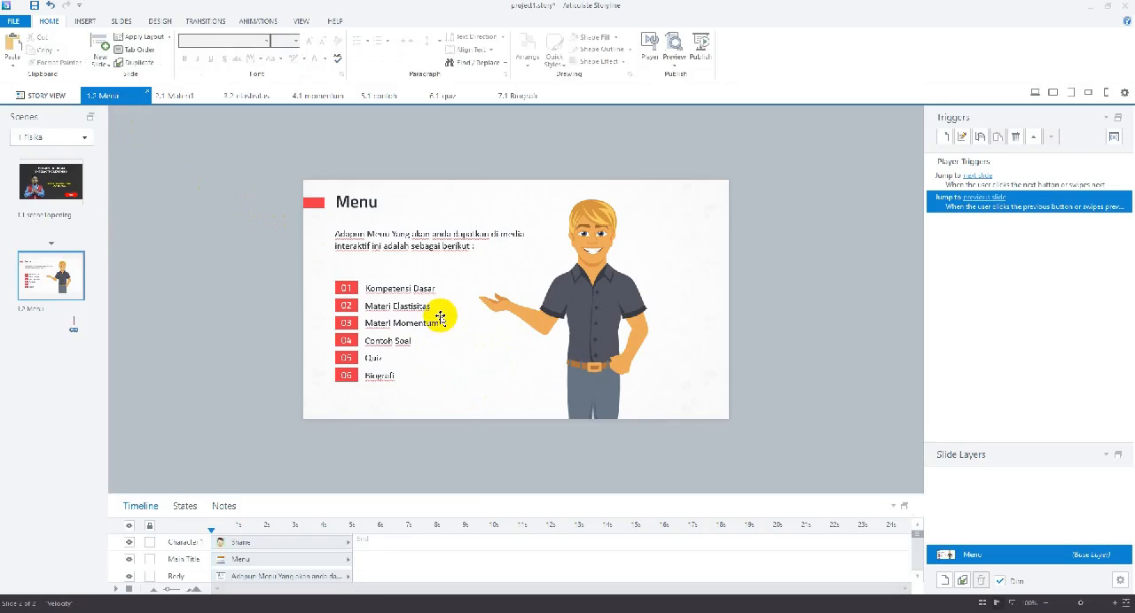
{"action": "left_click", "coordinate": [355, 288]}
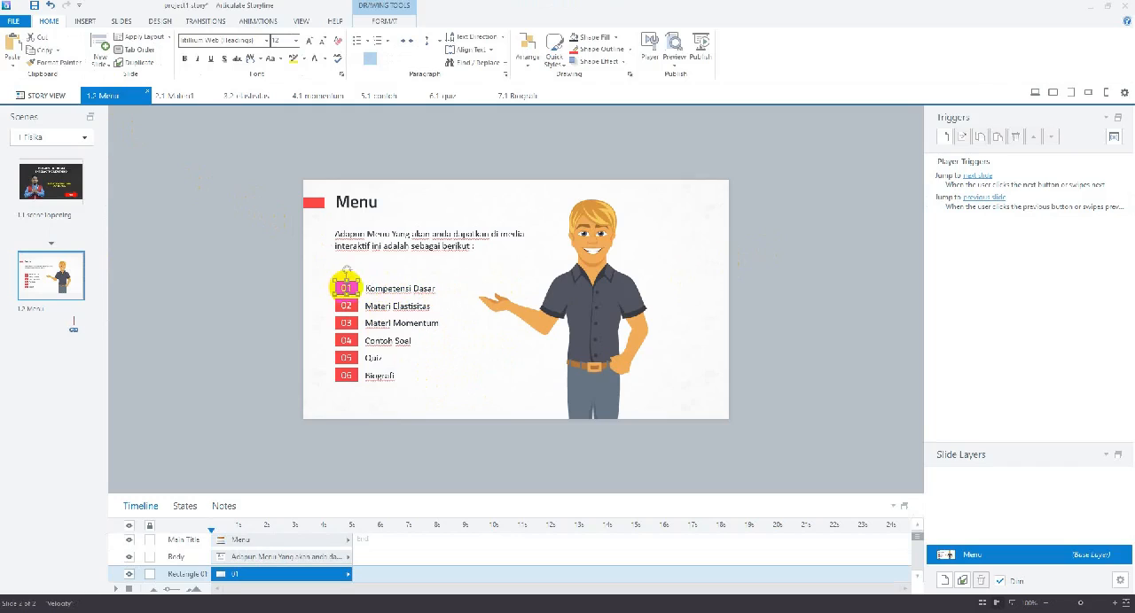
{"action": "left_click", "coordinate": [947, 139]}
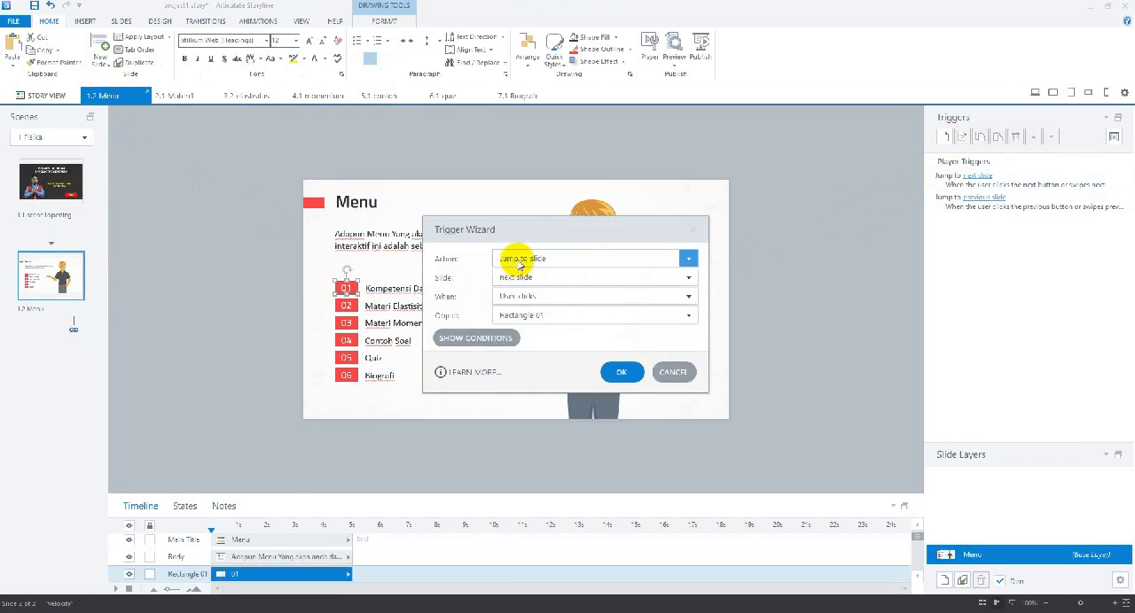
{"action": "left_click", "coordinate": [684, 279]}
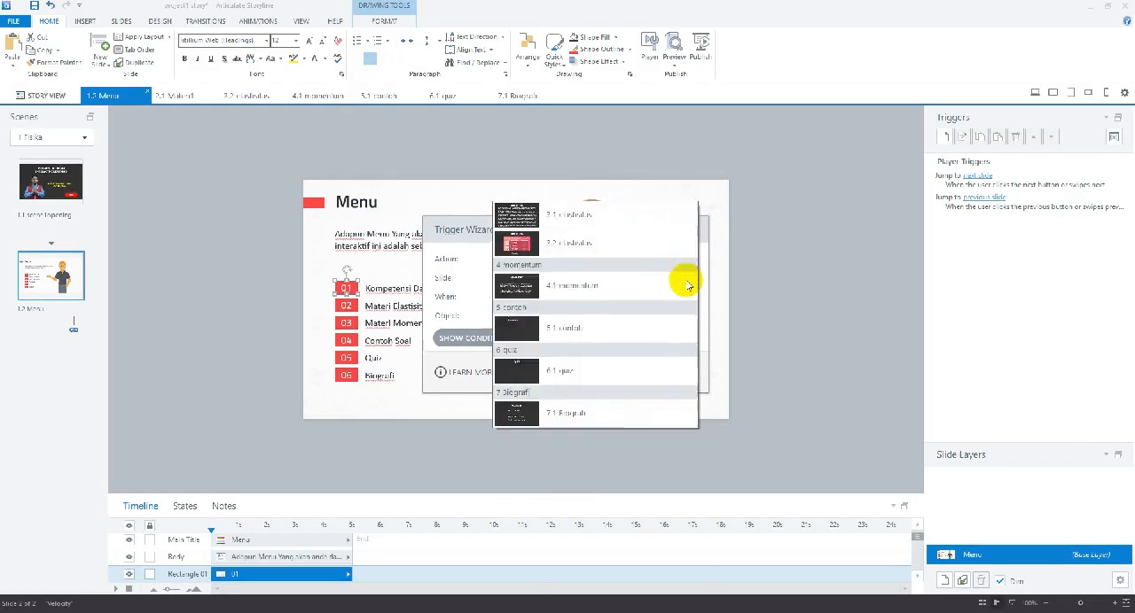
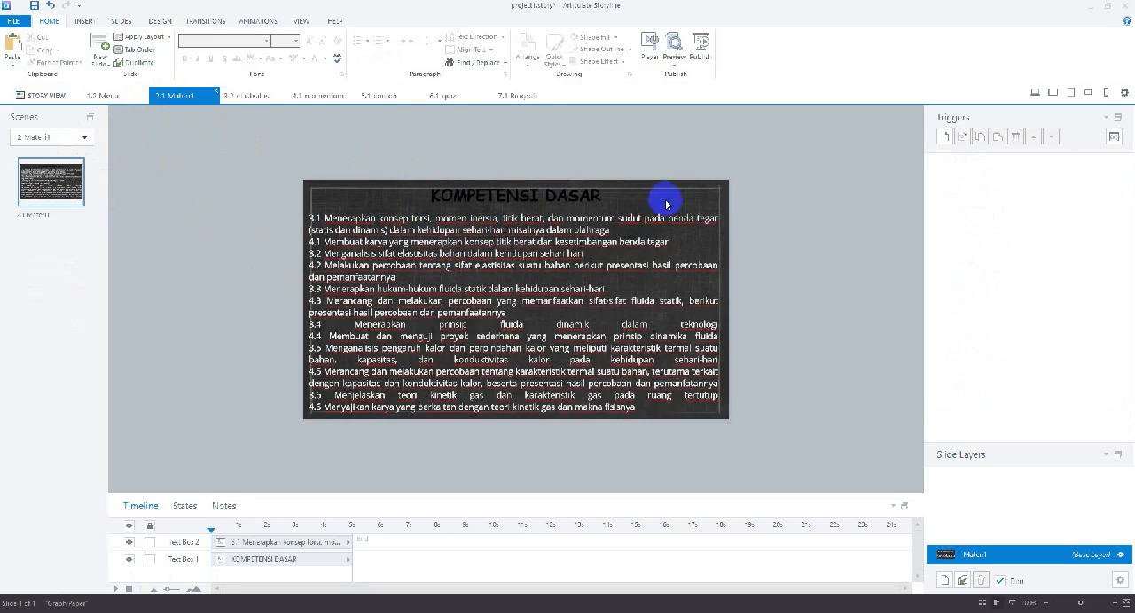
Draw a small rounded rectangle in the empty area beside the Materi1 slide and increase the rounding of its corners
{"action": "left_click", "coordinate": [84, 21]}
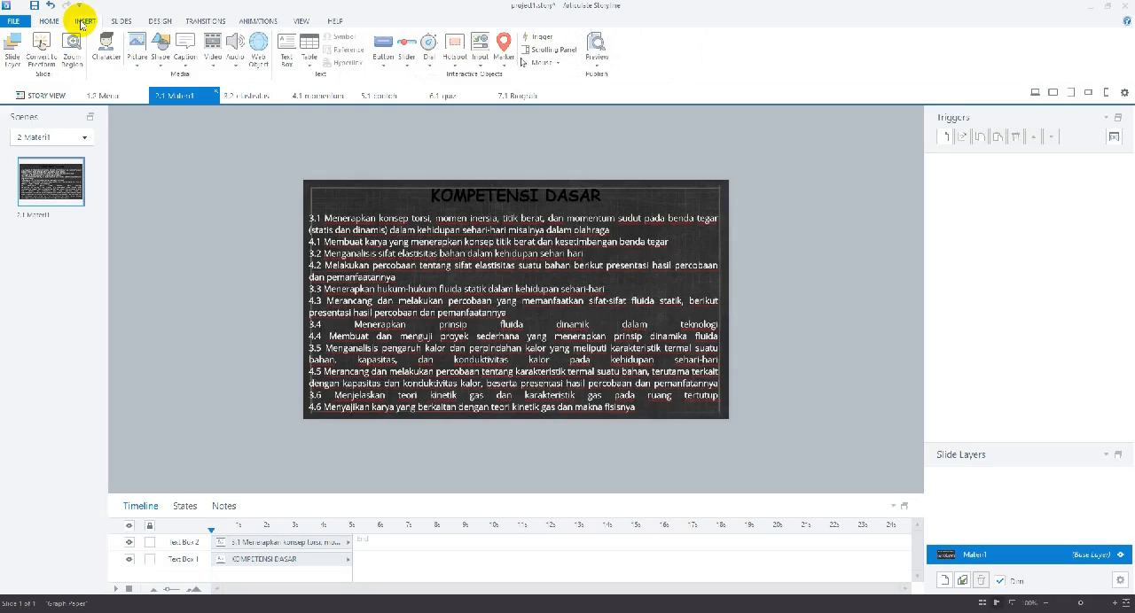
{"action": "left_click", "coordinate": [160, 65]}
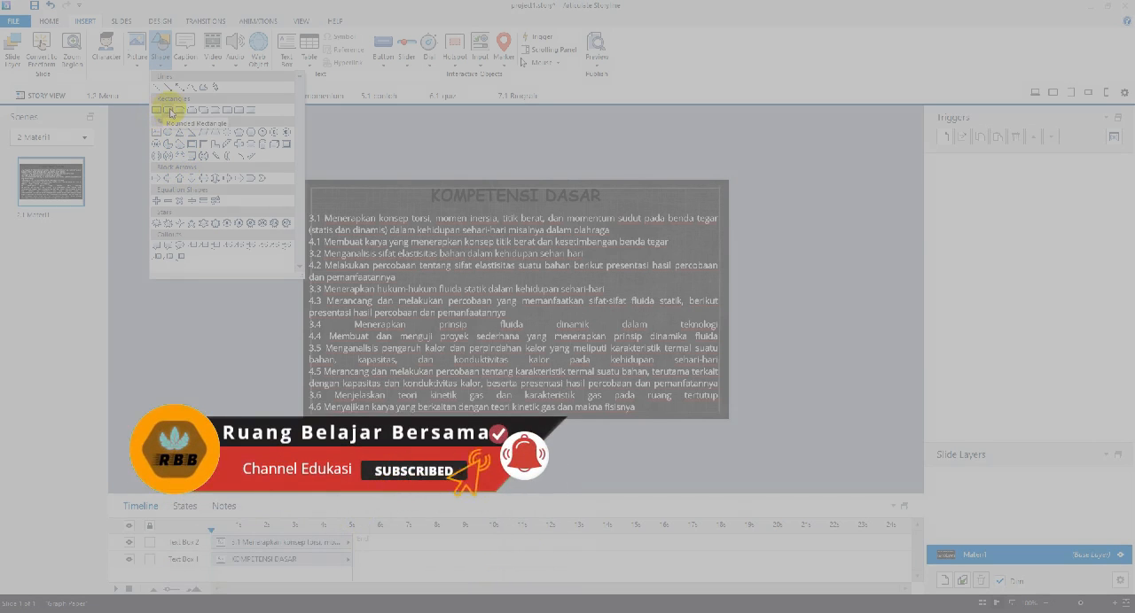
{"action": "left_click", "coordinate": [170, 110]}
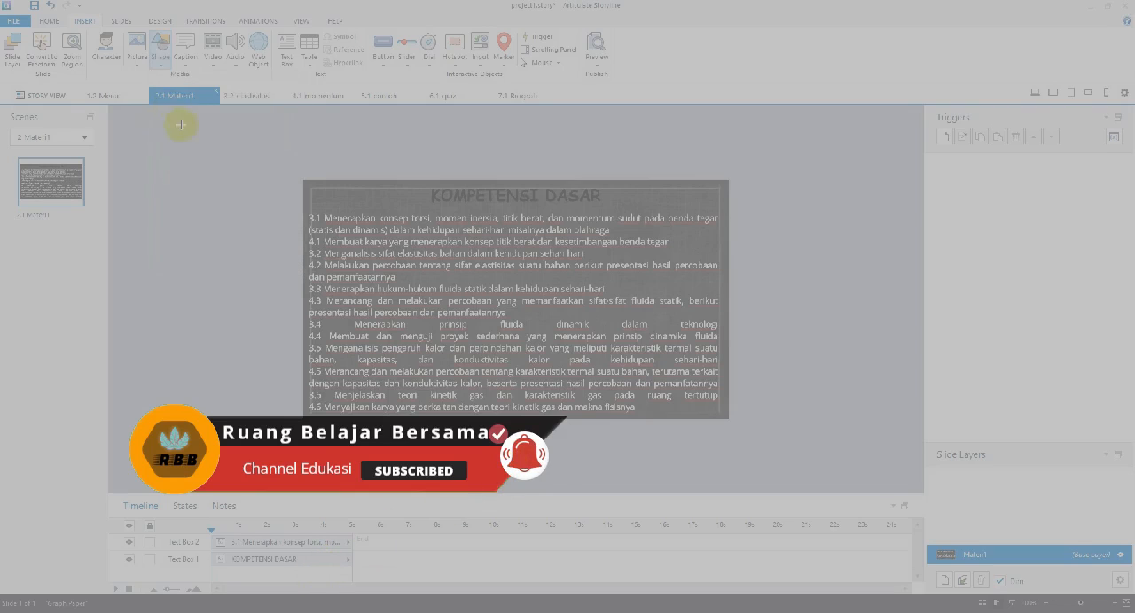
{"action": "left_click_drag", "start_coordinate": [184, 209], "coordinate": [246, 233]}
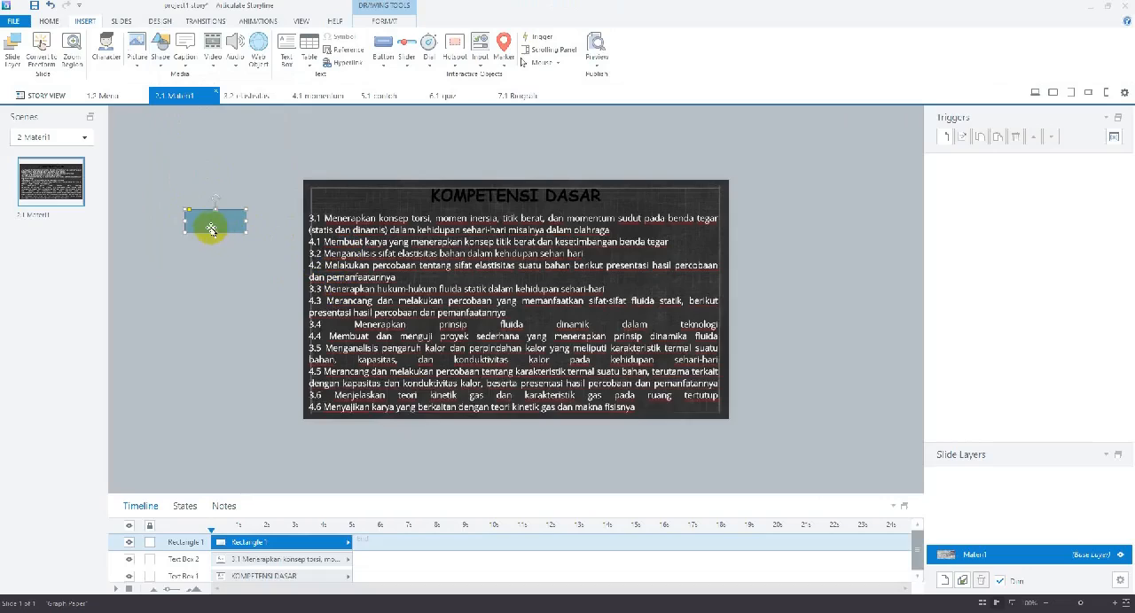
{"action": "left_click_drag", "start_coordinate": [188, 211], "coordinate": [197, 210]}
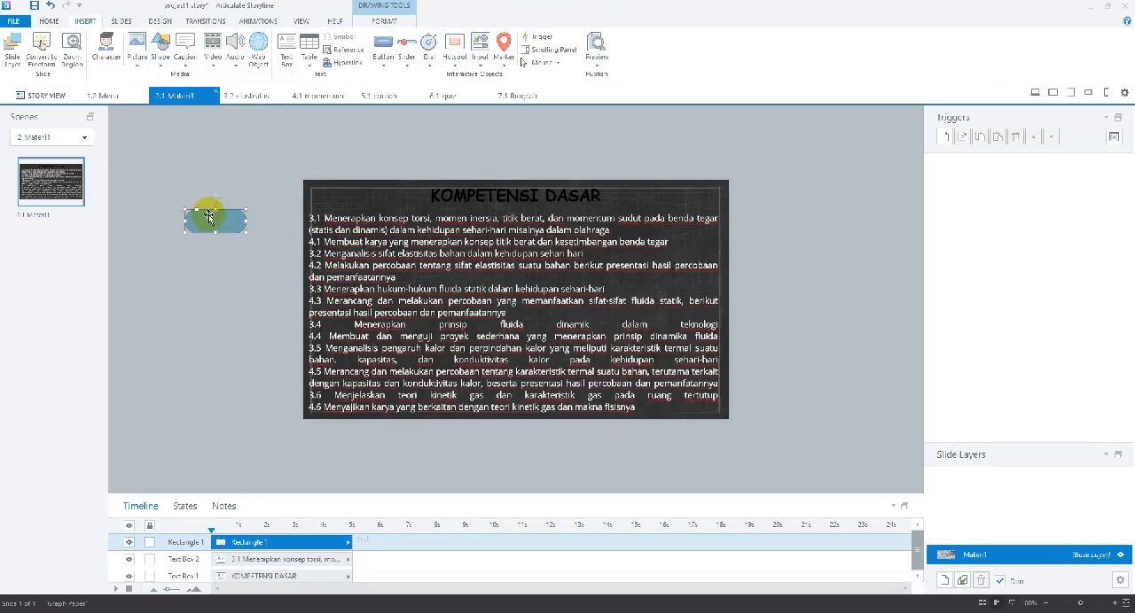
Try to add text directly inside the rounded rectangle
{"action": "left_click", "coordinate": [285, 46]}
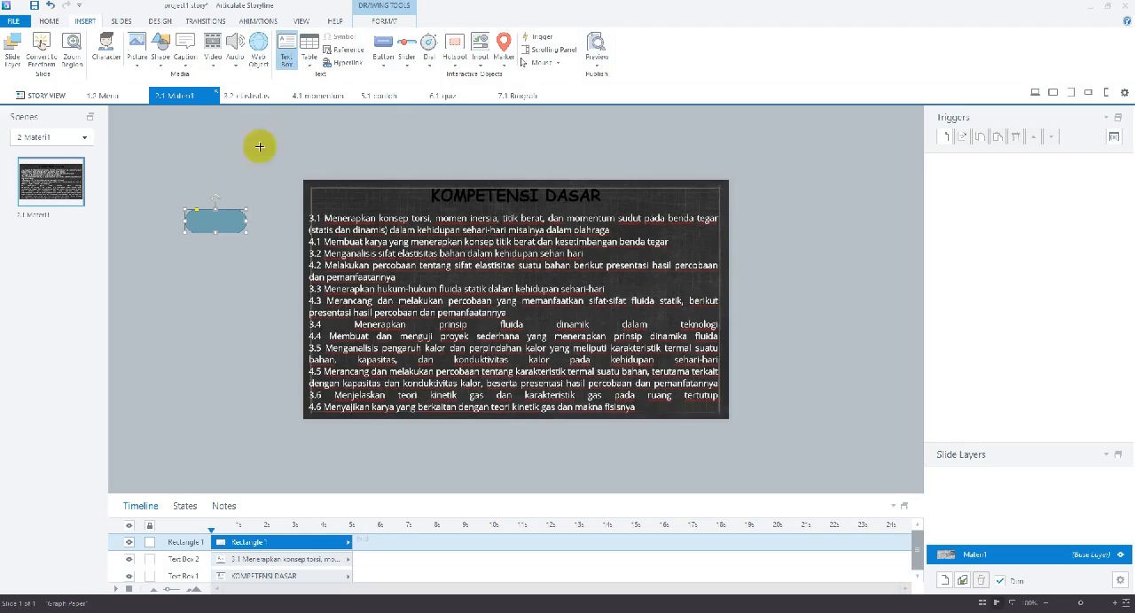
{"action": "right_click", "coordinate": [202, 224]}
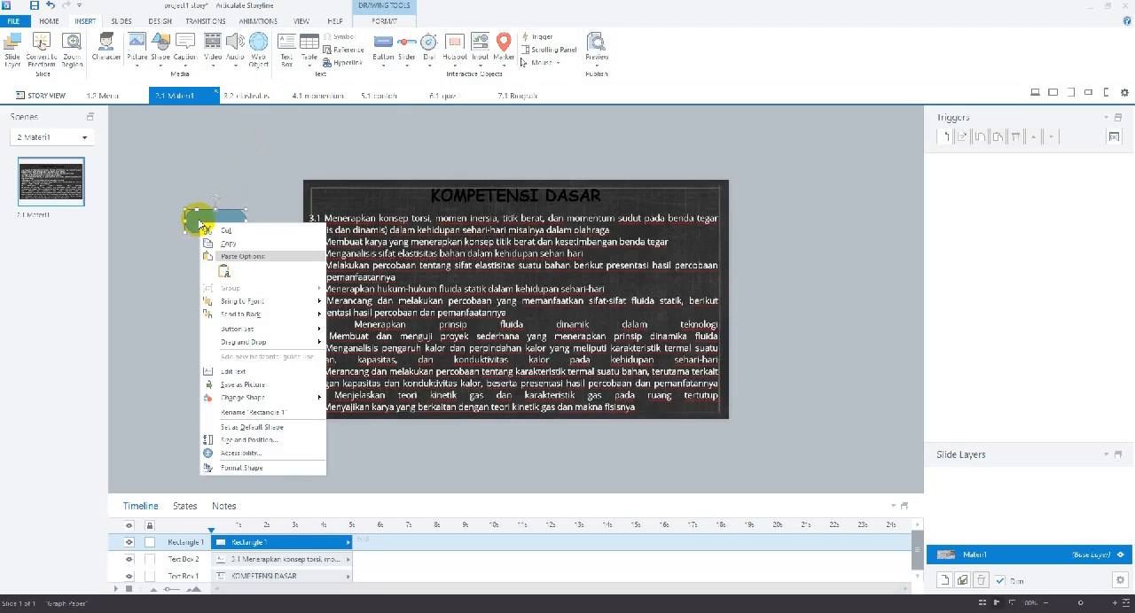
{"action": "left_click", "coordinate": [232, 371]}
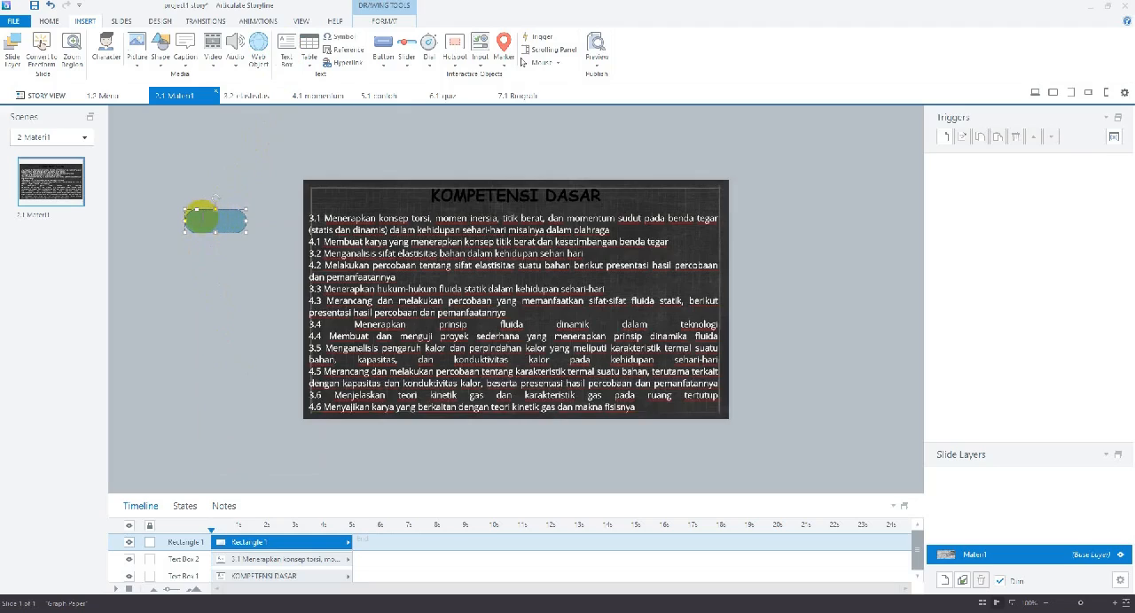
{"action": "right_click", "coordinate": [221, 222]}
{"action": "left_click", "coordinate": [223, 280]}
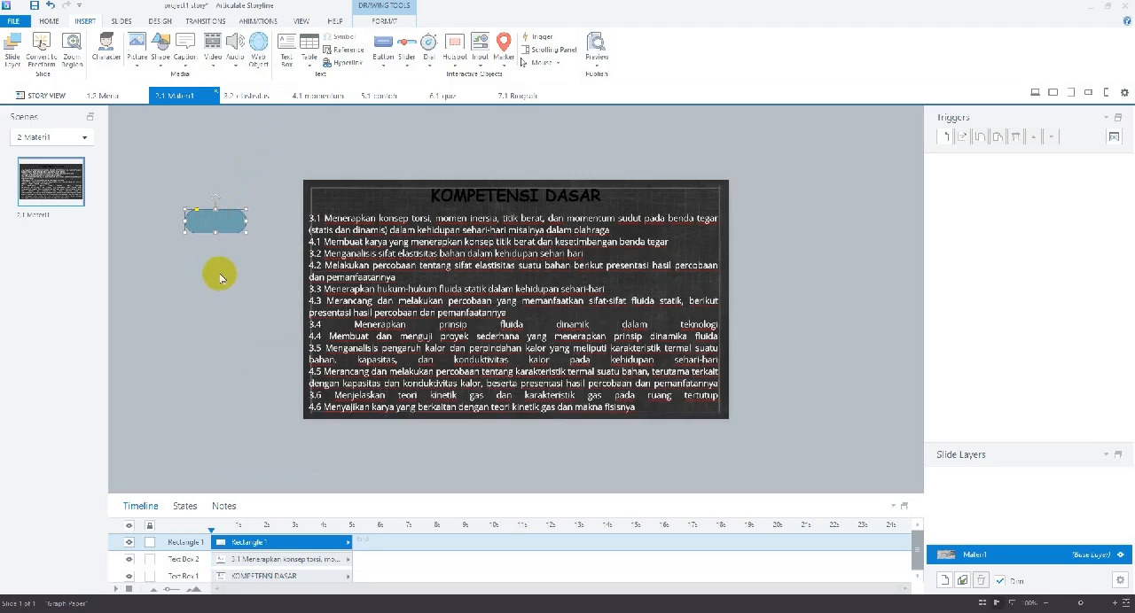
{"action": "left_click", "coordinate": [203, 217]}
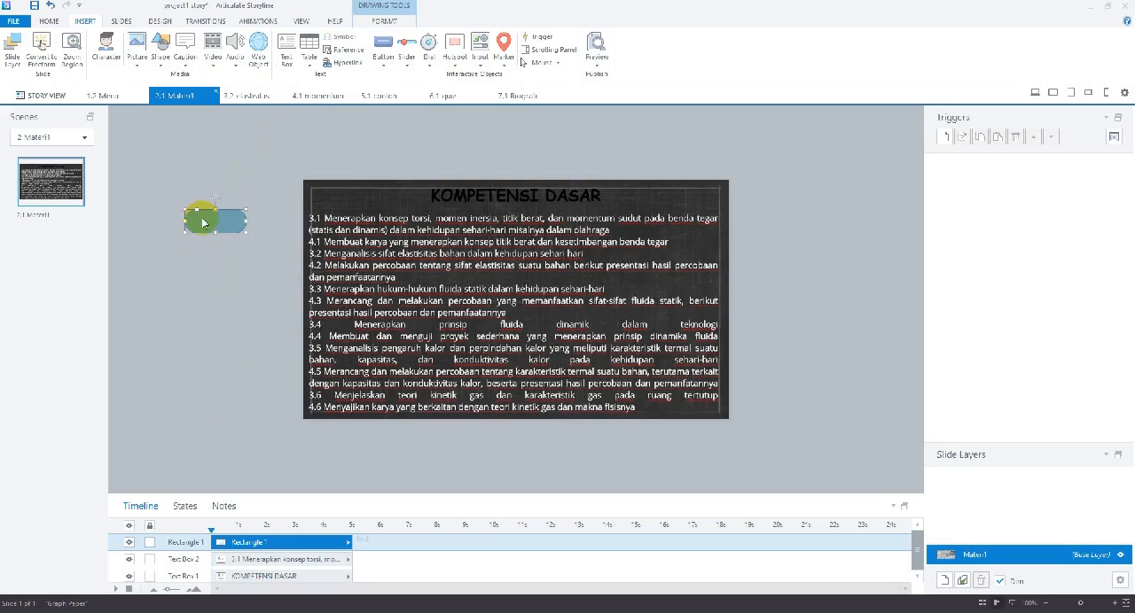
{"action": "right_click", "coordinate": [203, 222]}
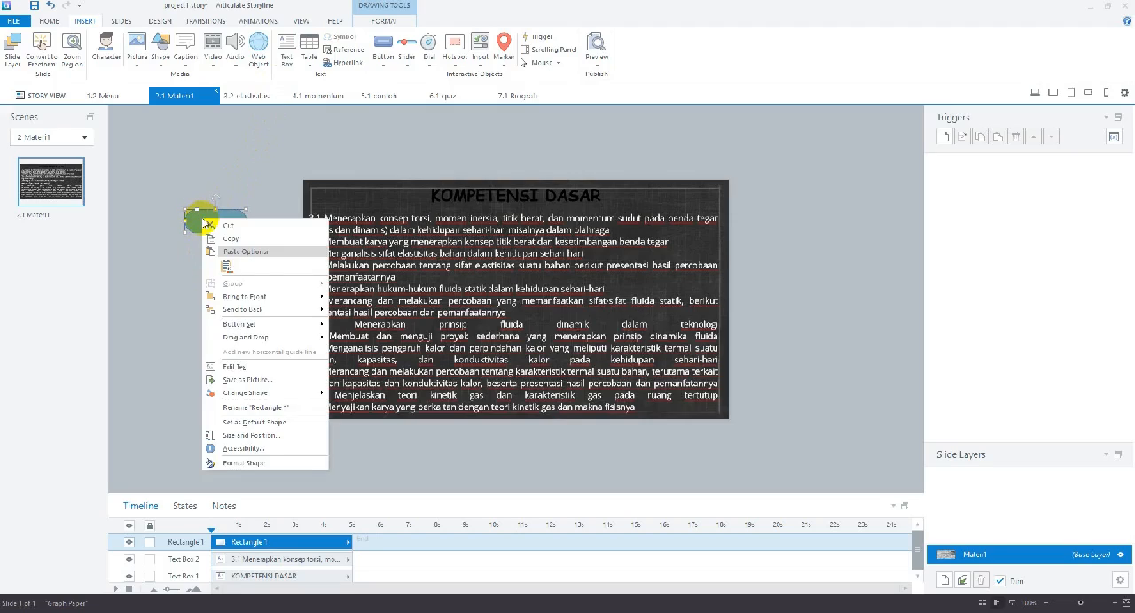
{"action": "left_click", "coordinate": [223, 368]}
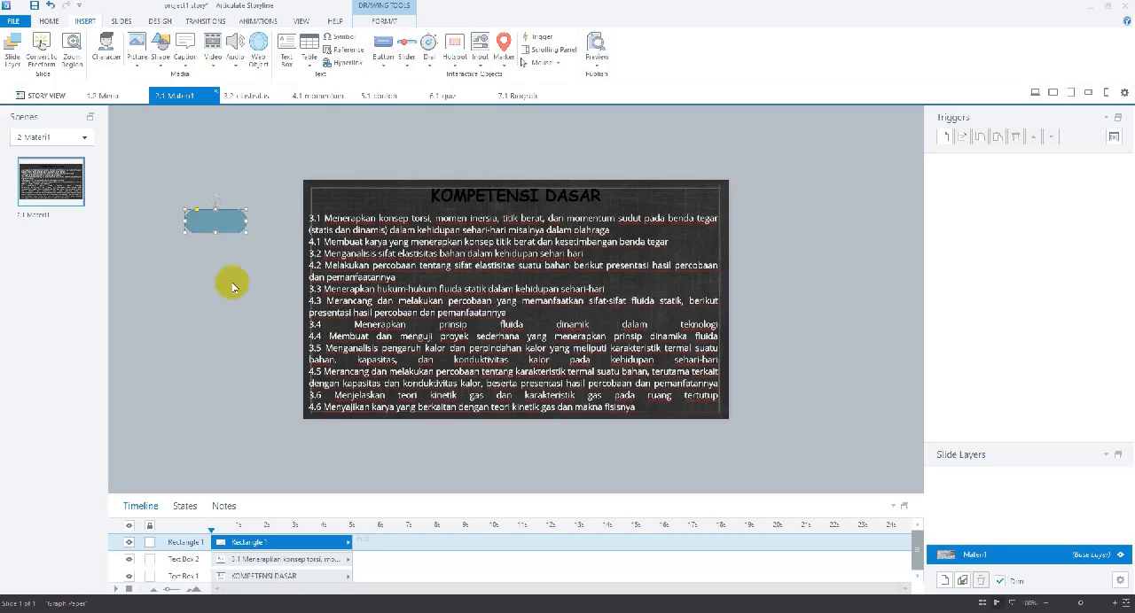
Move the rounded rectangle to the slide's upper-right corner, beside the KOMPETENSI DASAR title, and try editing its text there
{"action": "left_click_drag", "start_coordinate": [225, 213], "coordinate": [689, 194]}
{"action": "right_click", "coordinate": [675, 193]}
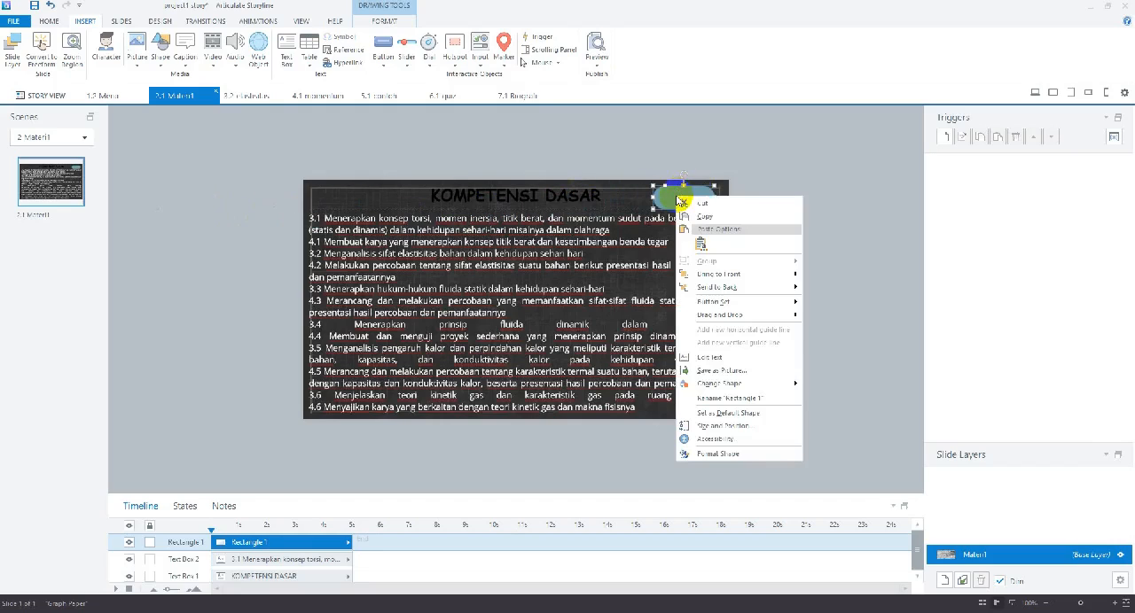
{"action": "left_click", "coordinate": [706, 356]}
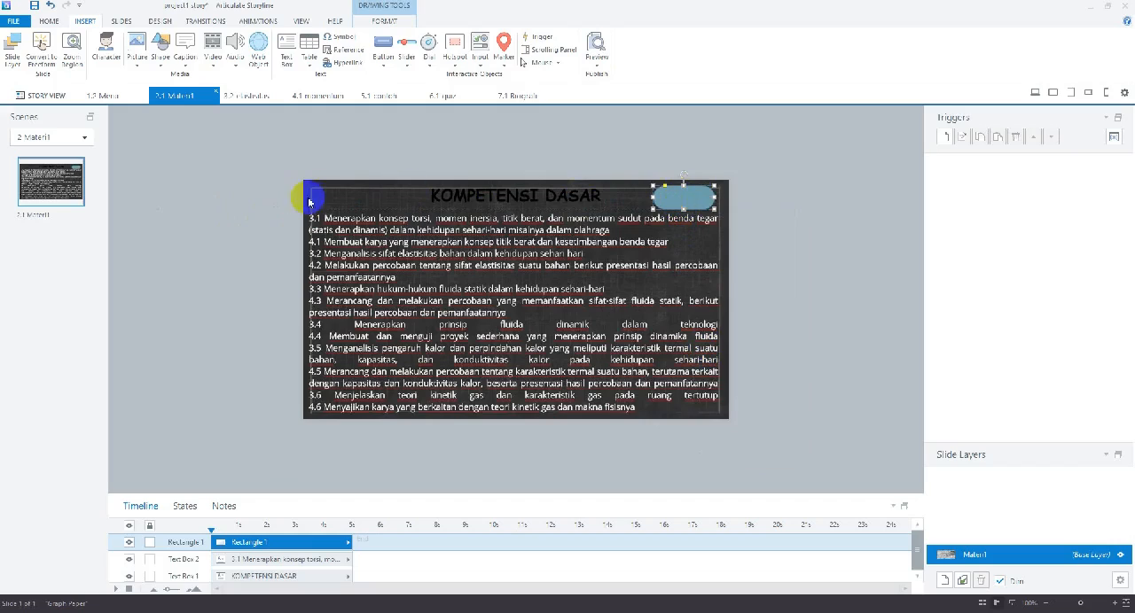
Add a text box reading HOME and centre it over the rounded rectangle
{"action": "left_click", "coordinate": [287, 50]}
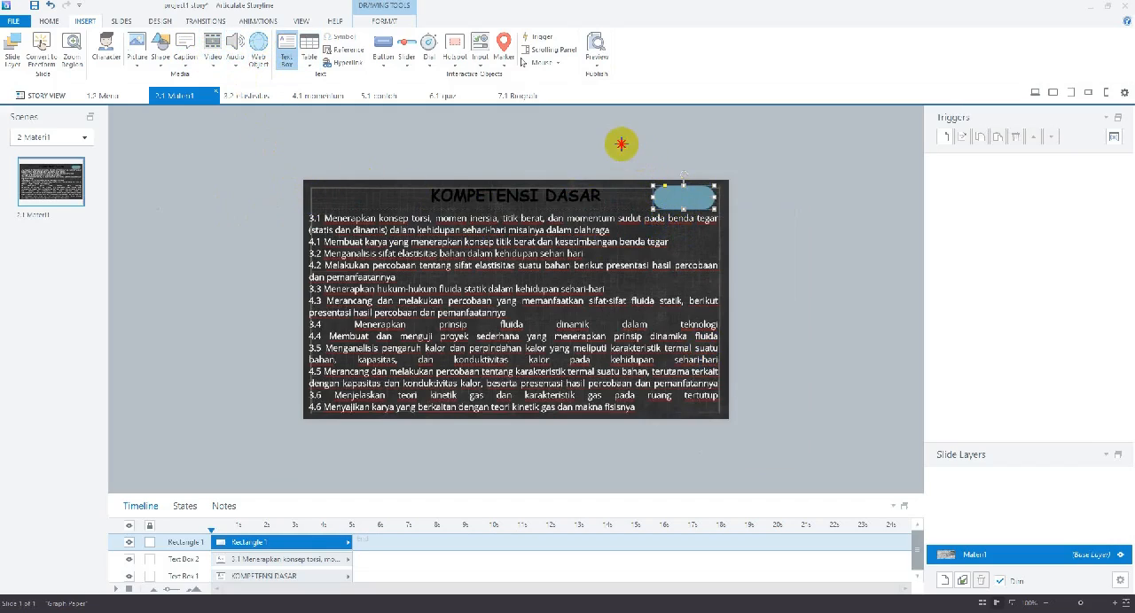
{"action": "left_click_drag", "start_coordinate": [621, 145], "coordinate": [666, 165]}
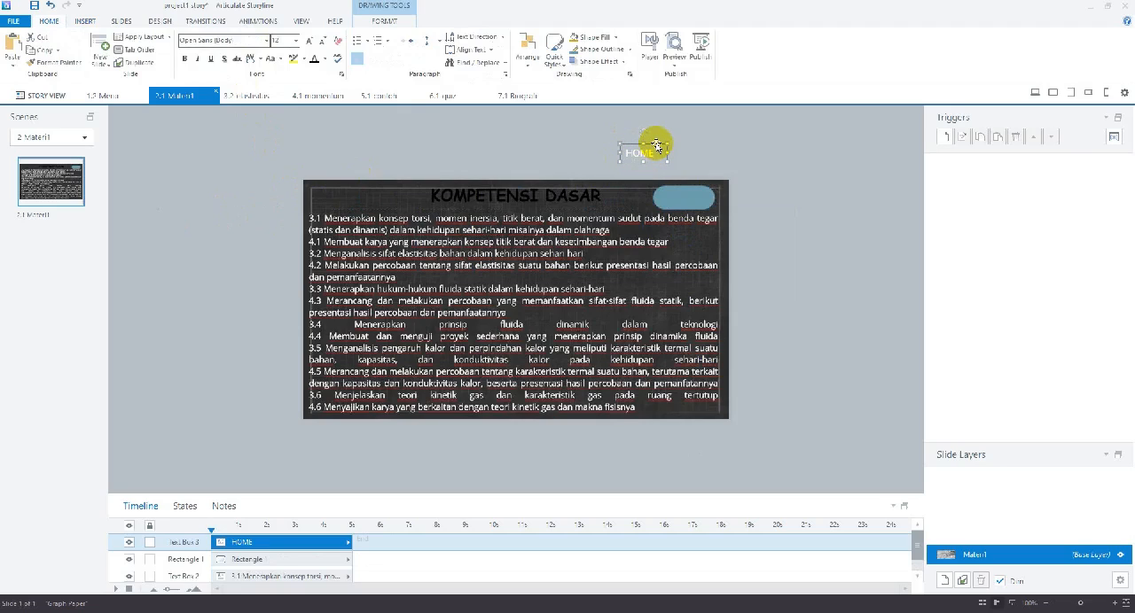
{"action": "left_click_drag", "start_coordinate": [656, 145], "coordinate": [695, 188]}
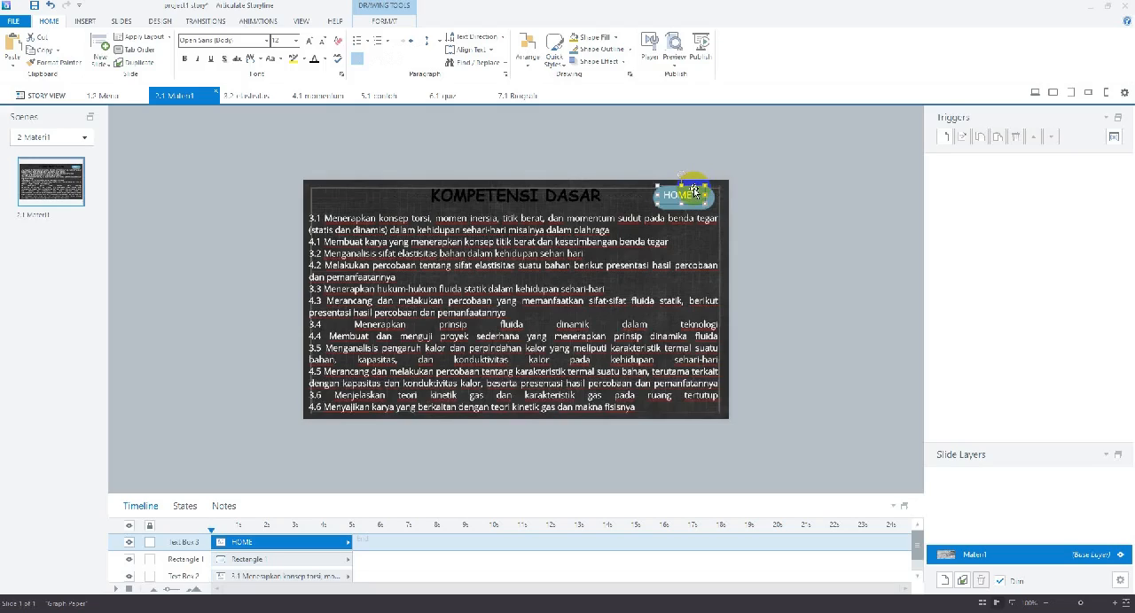
{"action": "key", "text": "Right"}
{"action": "key", "text": "Down"}
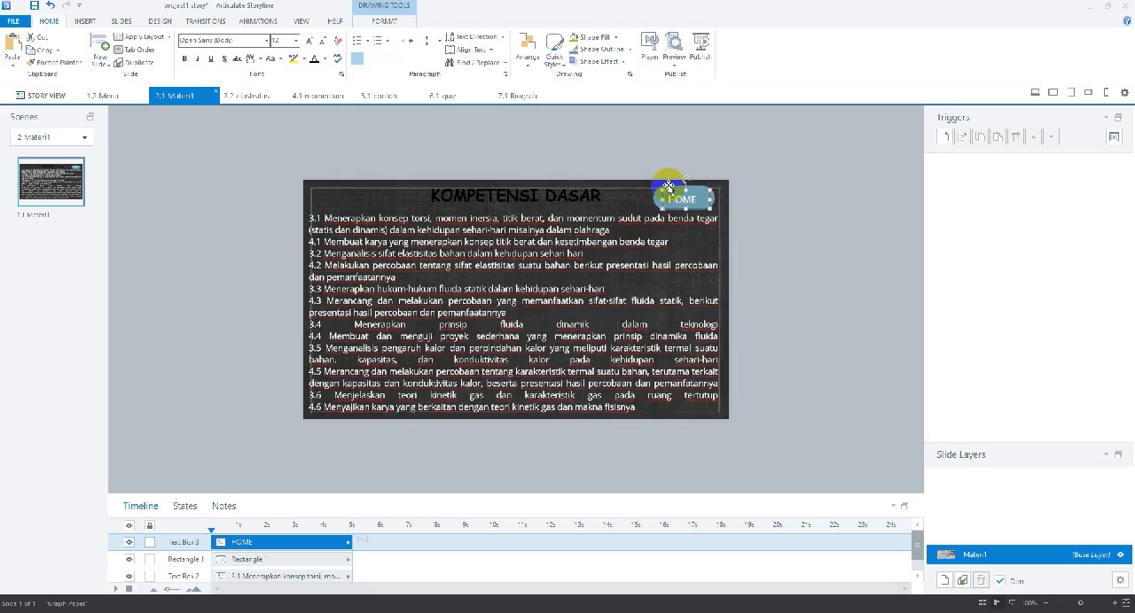
{"action": "key", "text": "Right"}
{"action": "key", "text": "Left"}
{"action": "key", "text": "Up"}
Group the HOME text box with the rounded rectangle
{"action": "left_click", "coordinate": [654, 195], "text": "ctrl"}
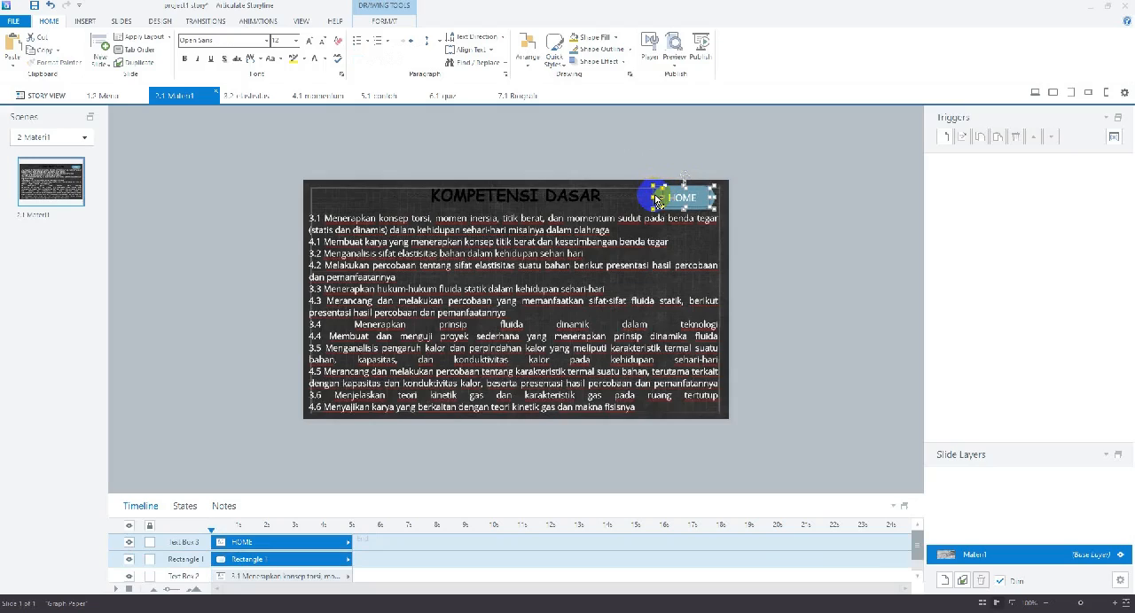
{"action": "left_click", "coordinate": [399, 26]}
{"action": "left_click", "coordinate": [631, 49]}
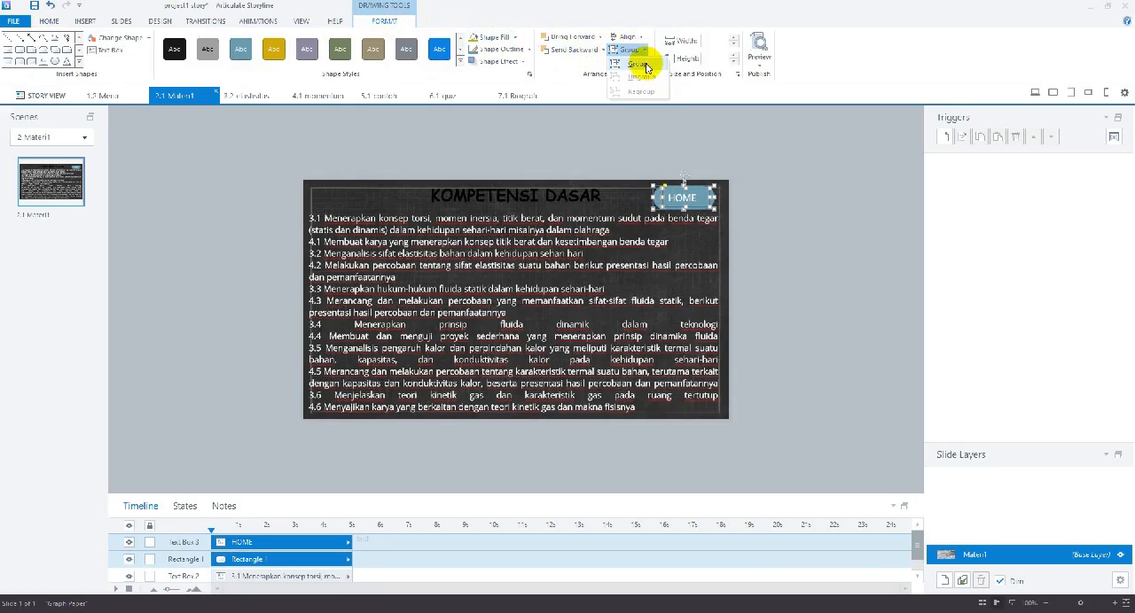
{"action": "left_click", "coordinate": [646, 66]}
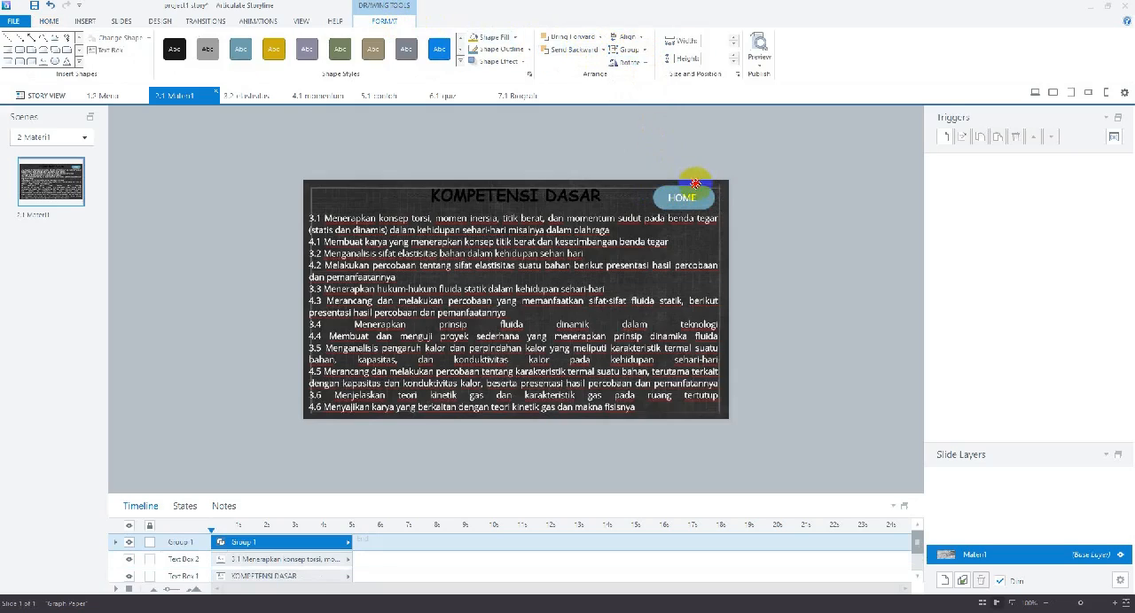
Reposition the grouped HOME button so its right edge lines up with the slide's border line at title height
{"action": "left_click_drag", "start_coordinate": [695, 184], "coordinate": [697, 189]}
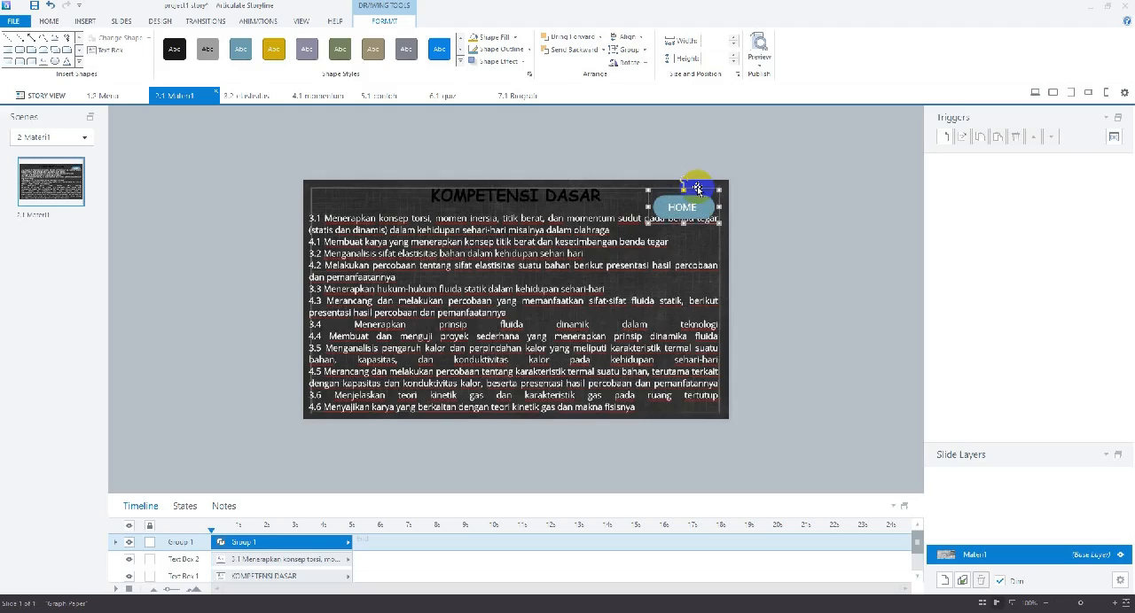
{"action": "key", "text": "Up"}
{"action": "key", "text": "Up"}
{"action": "key", "text": "Up"}
{"action": "key", "text": "Down"}
{"action": "key", "text": "Down"}
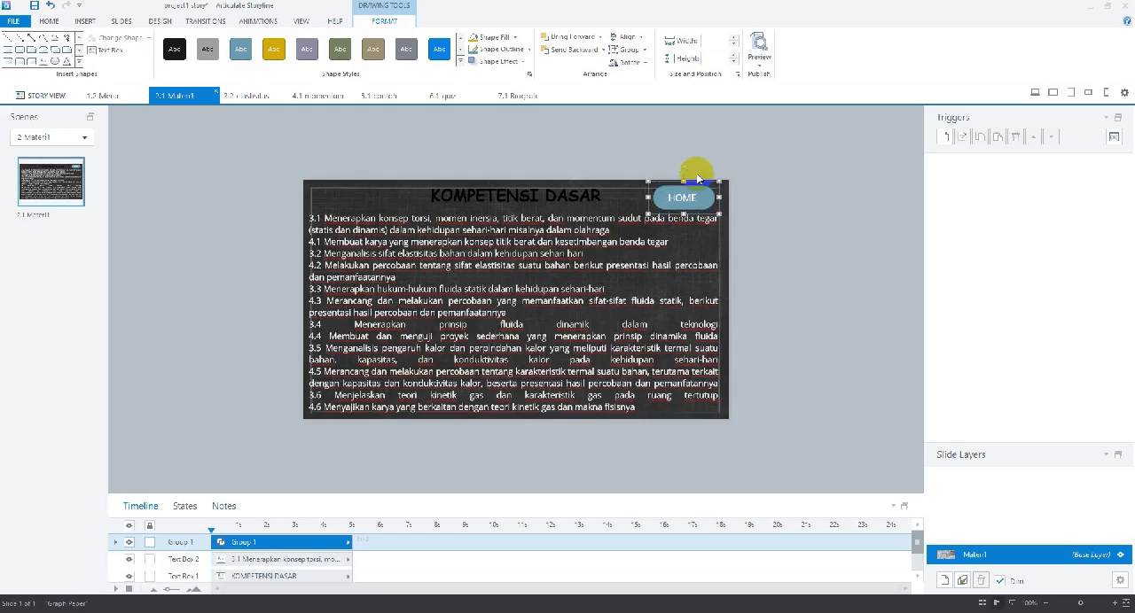
{"action": "key", "text": "Right"}
{"action": "key", "text": "Right"}
{"action": "key", "text": "Up"}
{"action": "key", "text": "Left"}
{"action": "left_click", "coordinate": [754, 168]}
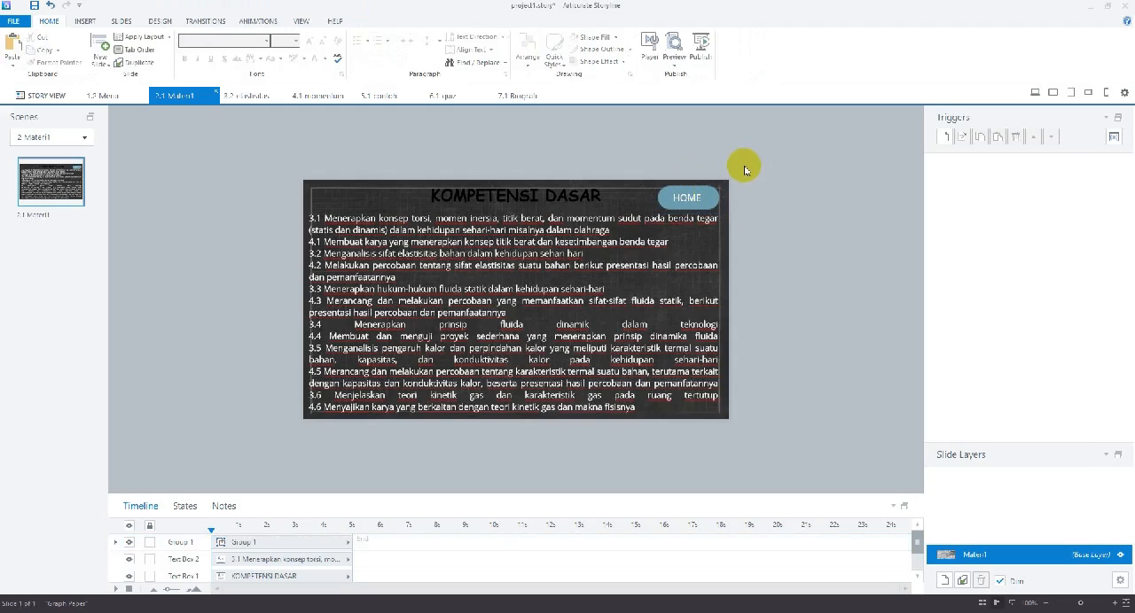
Add a trigger to the HOME button group that jumps to slide 1.2 Menu when the user clicks it
{"action": "left_click", "coordinate": [699, 202]}
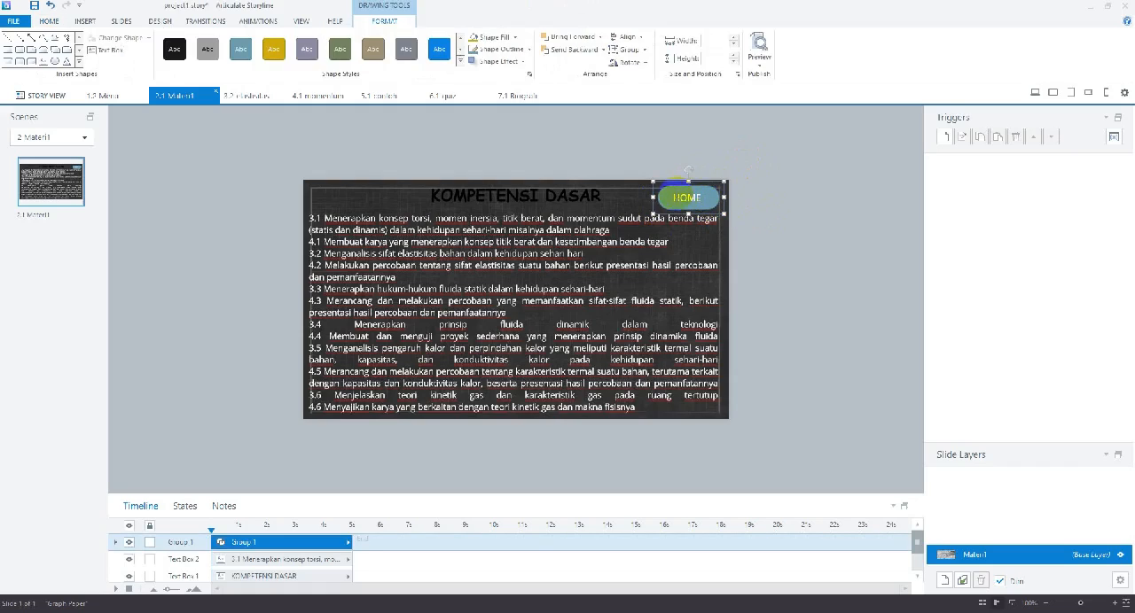
{"action": "left_click", "coordinate": [945, 139]}
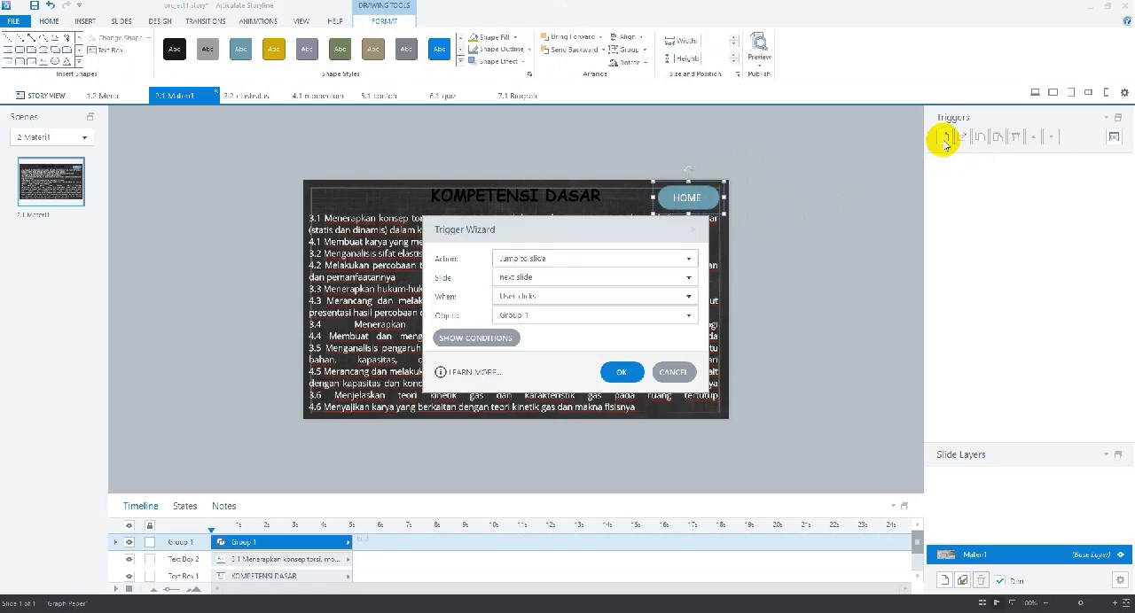
{"action": "left_click", "coordinate": [687, 280]}
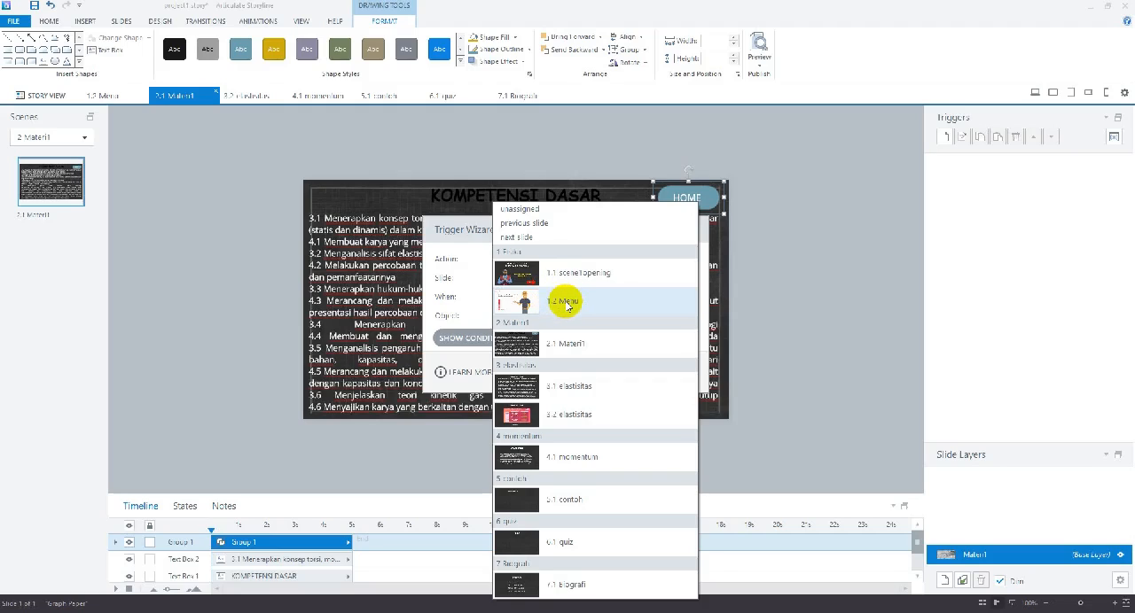
{"action": "left_click", "coordinate": [565, 303]}
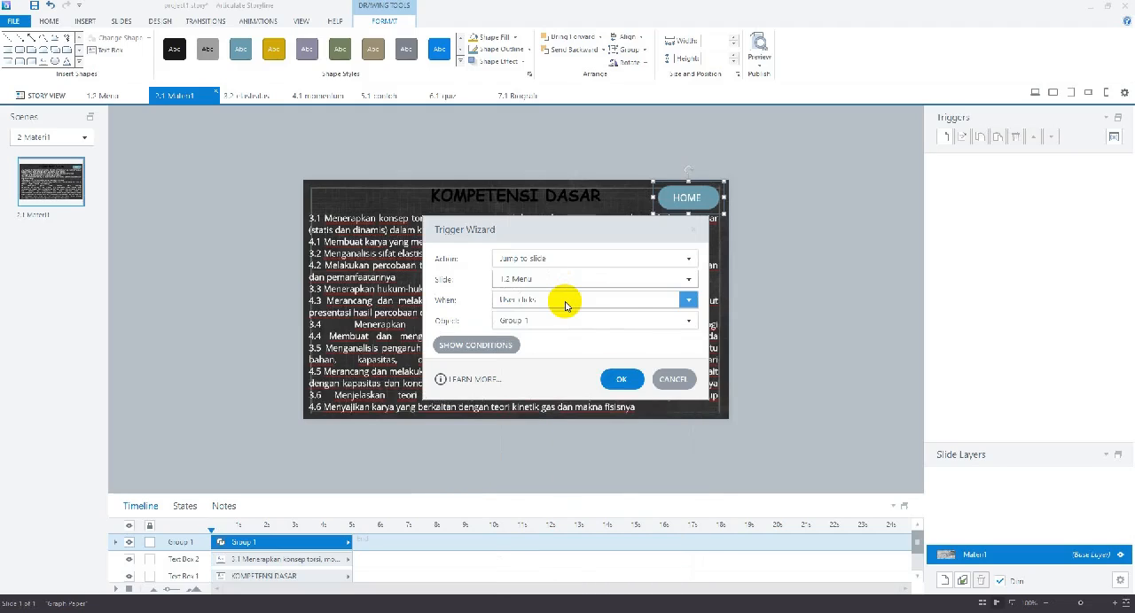
{"action": "left_click", "coordinate": [617, 381]}
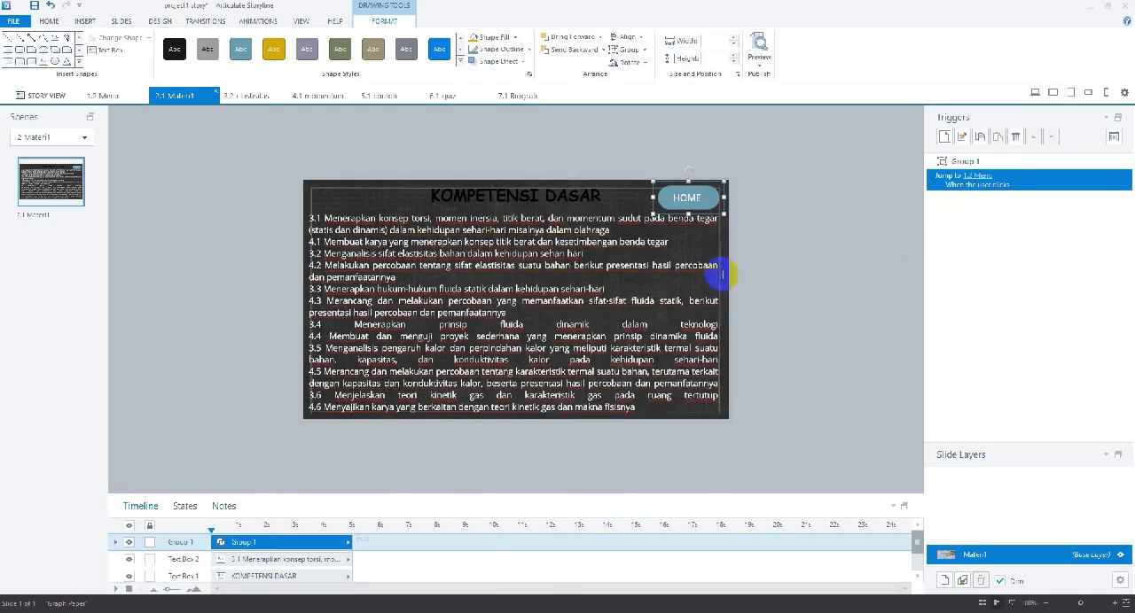
{"action": "left_click", "coordinate": [763, 240]}
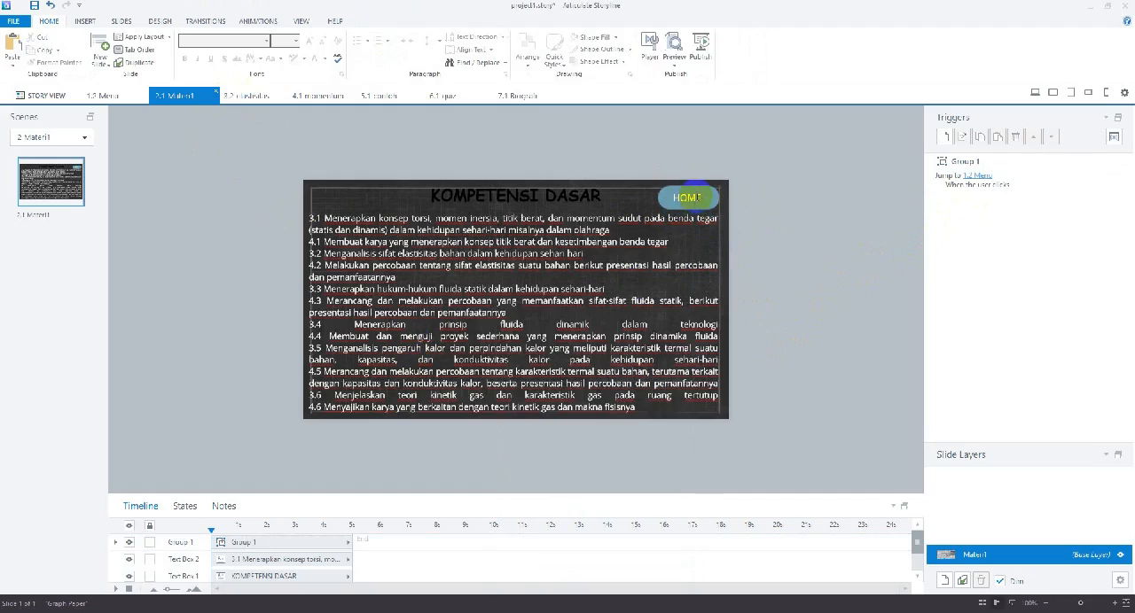
Copy the HOME button group from slide 2.1 Materi1 and paste it onto slide 3.2 elastisitas
{"action": "left_click", "coordinate": [698, 190]}
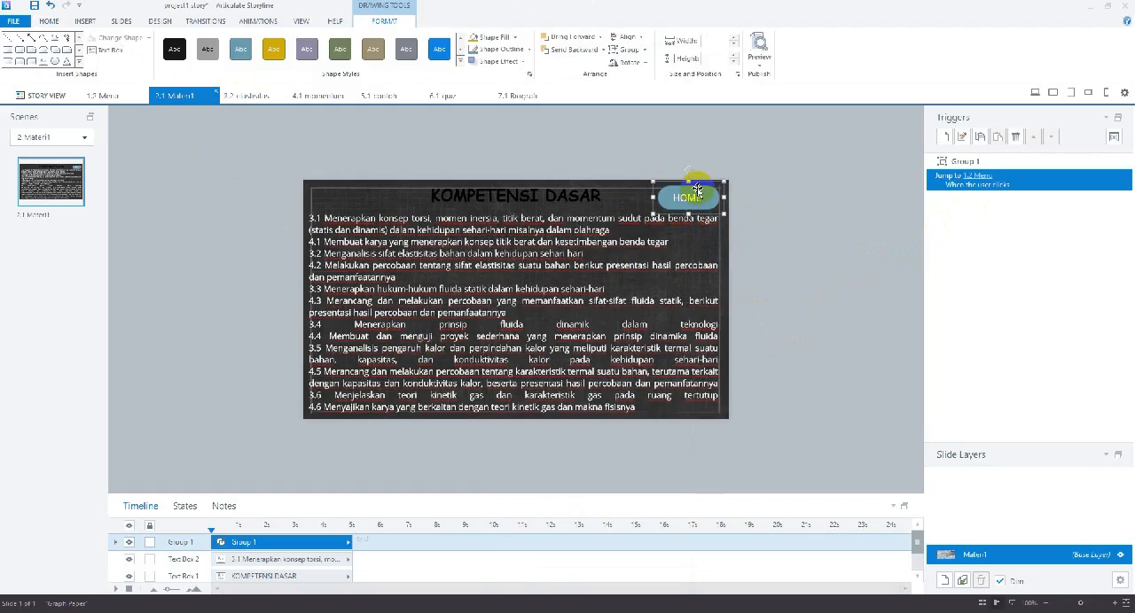
{"action": "right_click", "coordinate": [698, 191]}
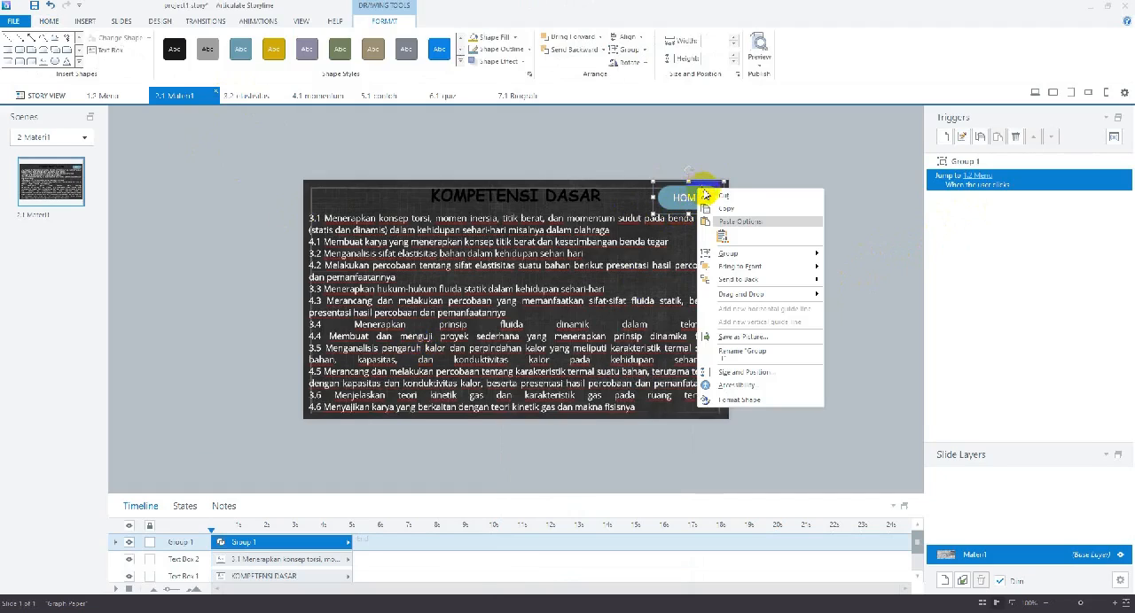
{"action": "key", "text": "Escape"}
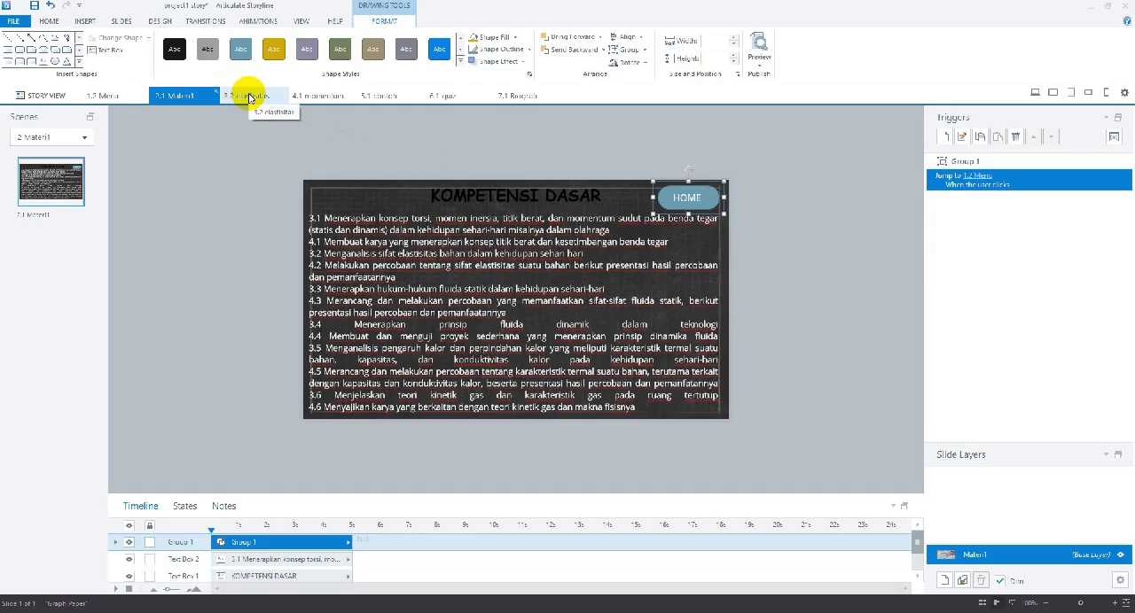
{"action": "left_click", "coordinate": [250, 96]}
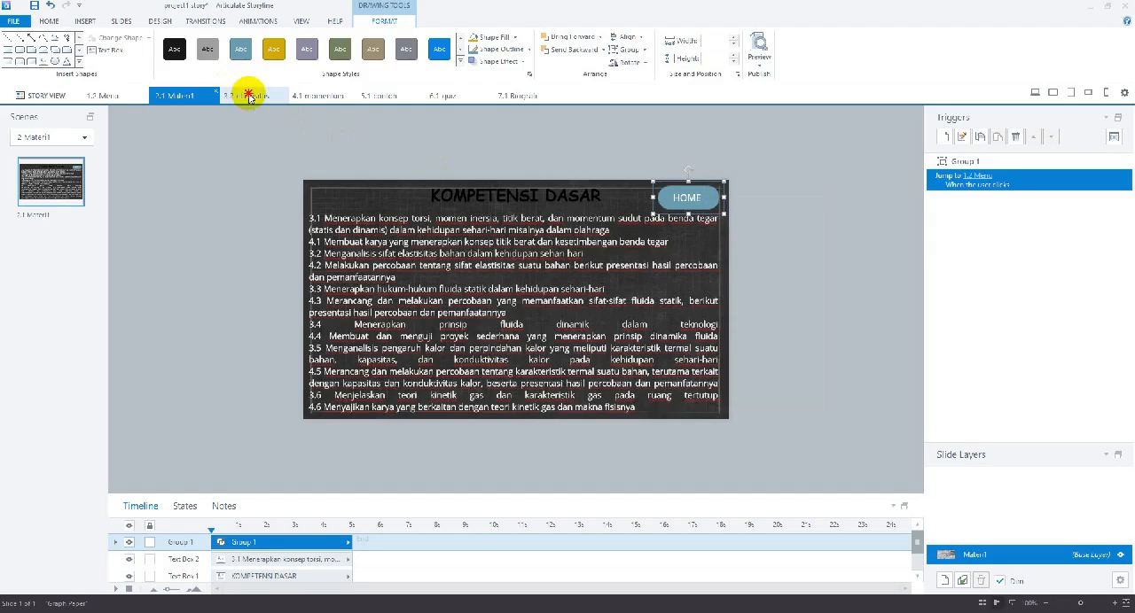
{"action": "right_click", "coordinate": [651, 208]}
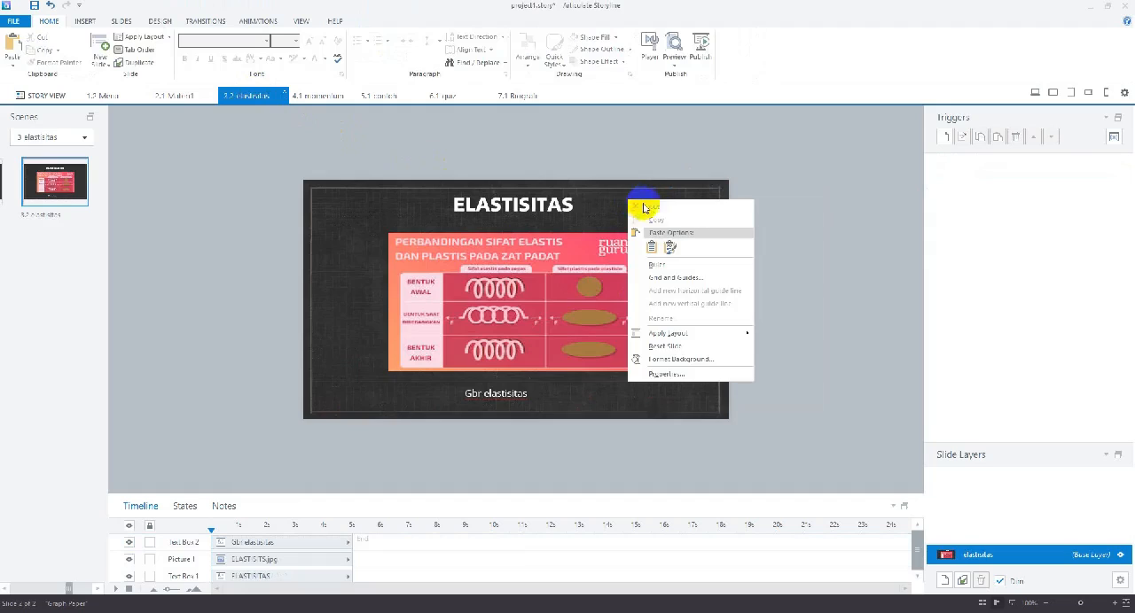
{"action": "left_click", "coordinate": [649, 251]}
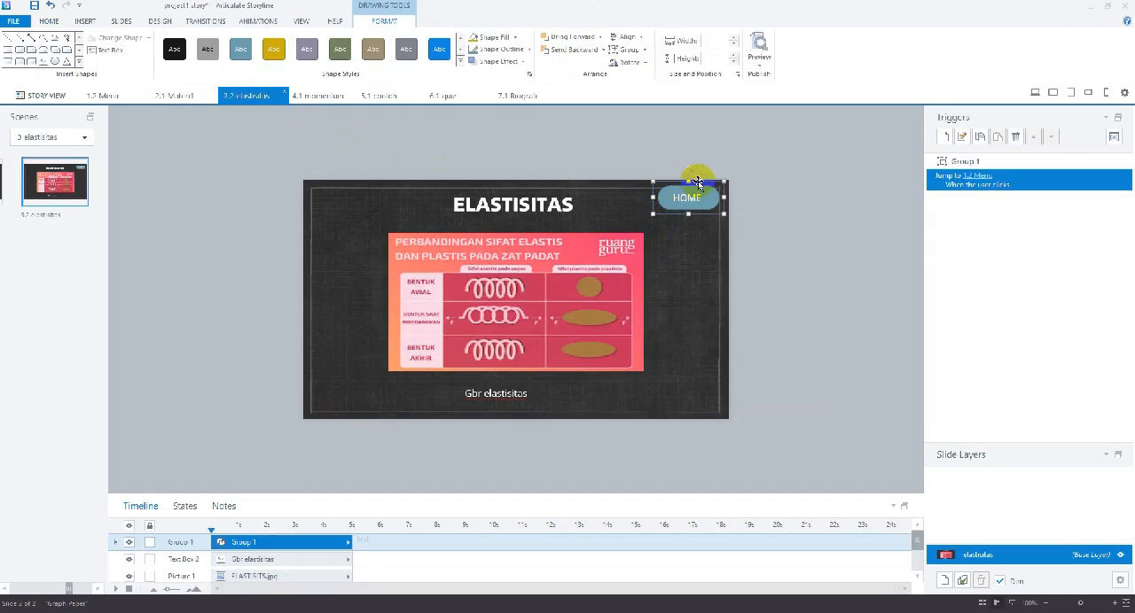
Move the pasted HOME button slightly down and left so it sits inside the slide border, level with the ELASTISITAS title
{"action": "key", "text": "Left"}
{"action": "key", "text": "Left"}
{"action": "key", "text": "Down"}
{"action": "key", "text": "Down"}
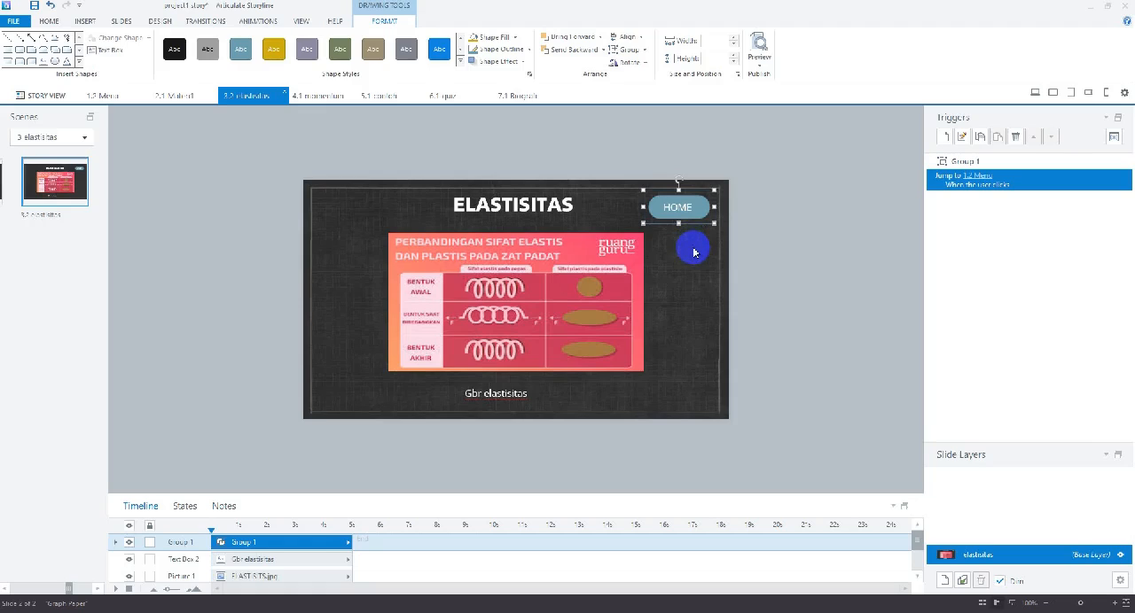
Paste the HOME button onto slide 4.1 momentum and place it just inside the slide border's upper-right corner
{"action": "left_click", "coordinate": [312, 95]}
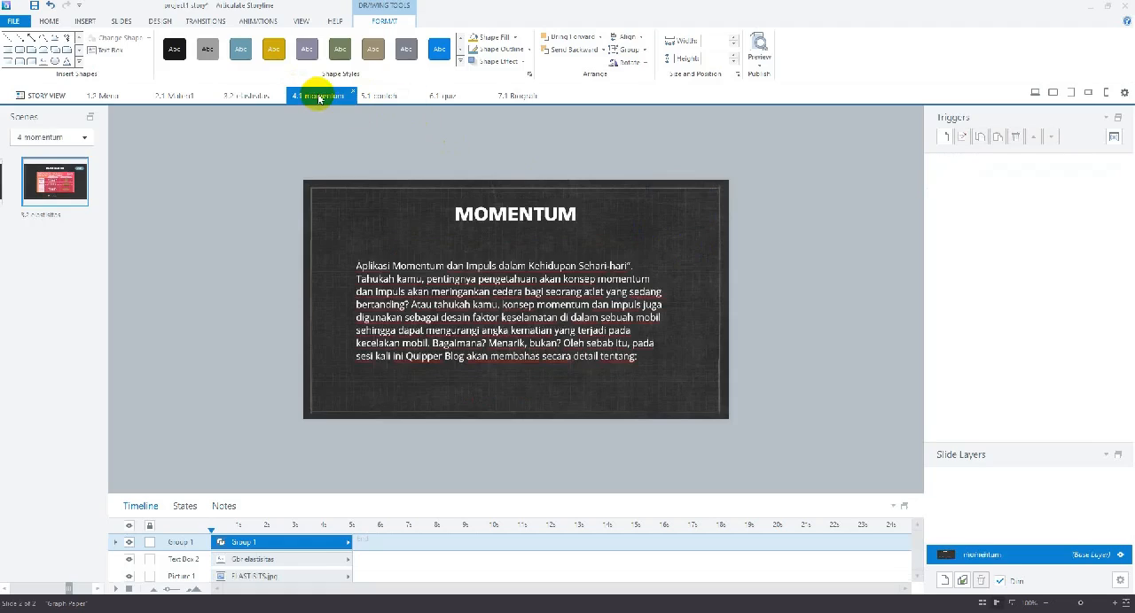
{"action": "right_click", "coordinate": [631, 208]}
{"action": "left_click", "coordinate": [664, 245]}
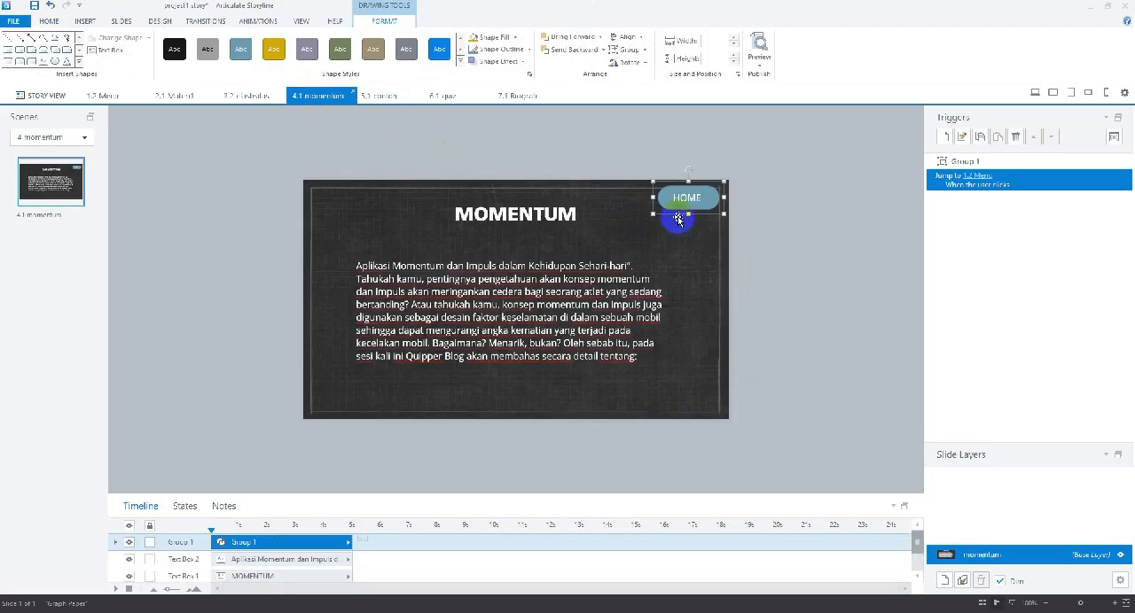
{"action": "left_click_drag", "start_coordinate": [677, 219], "coordinate": [688, 190]}
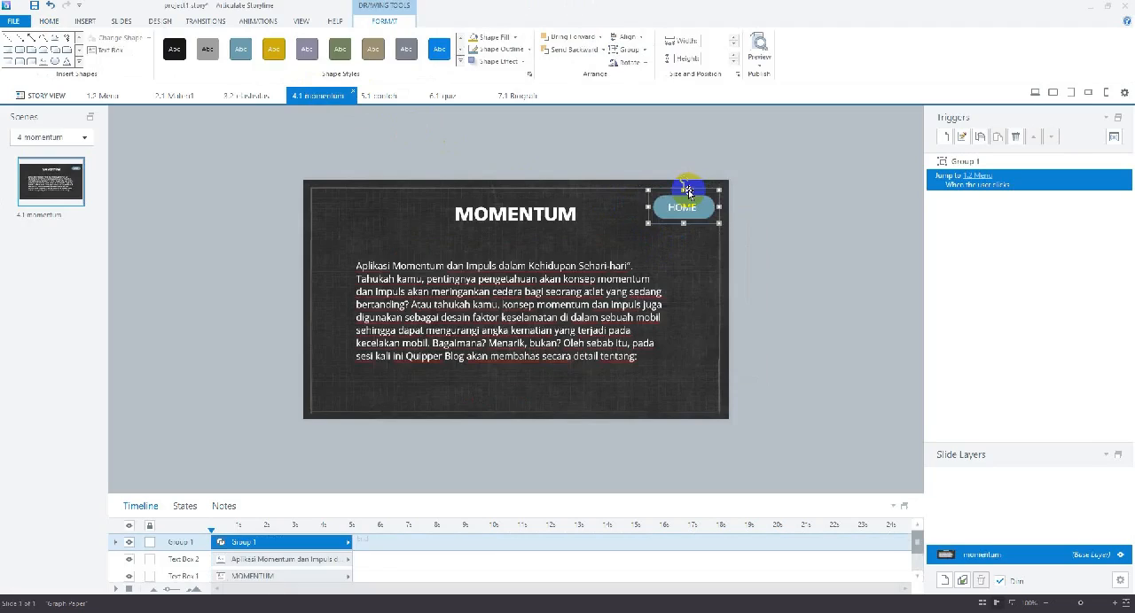
Paste the HOME button onto slide 5.1 contoh and fit it inside the border's upper-right corner, level with the Contoh Soal title
{"action": "left_click", "coordinate": [390, 95]}
{"action": "right_click", "coordinate": [645, 207]}
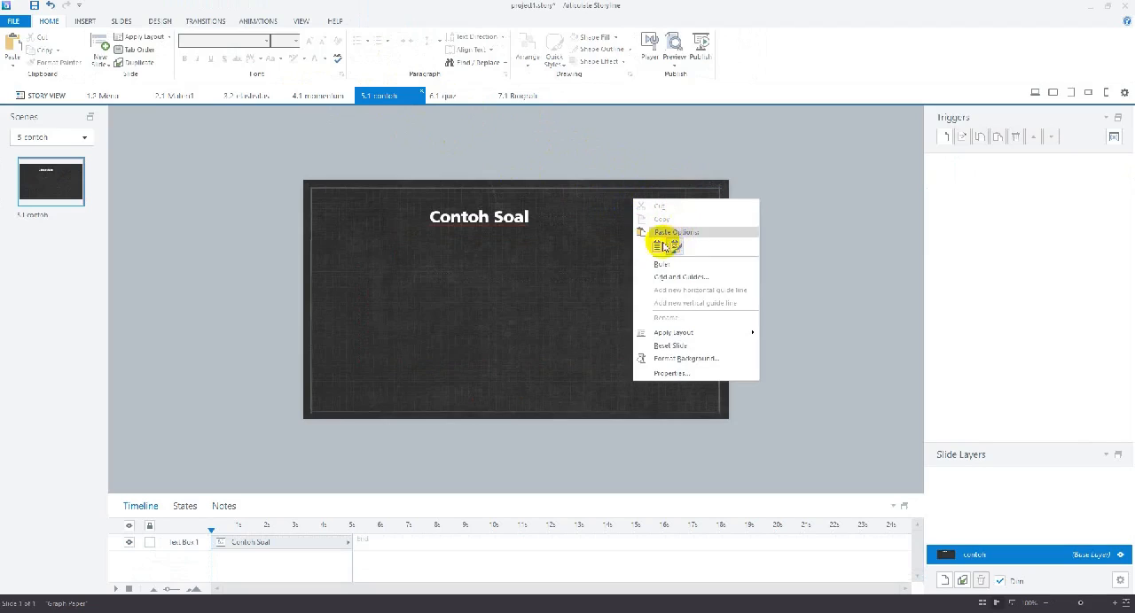
{"action": "left_click", "coordinate": [660, 240]}
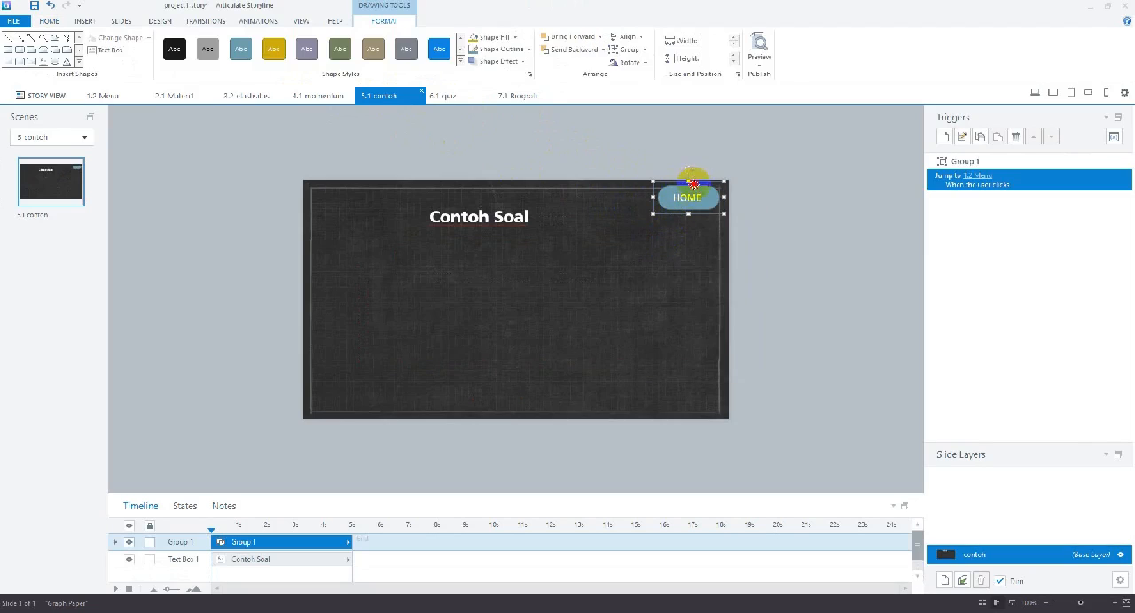
{"action": "left_click_drag", "start_coordinate": [693, 181], "coordinate": [690, 191]}
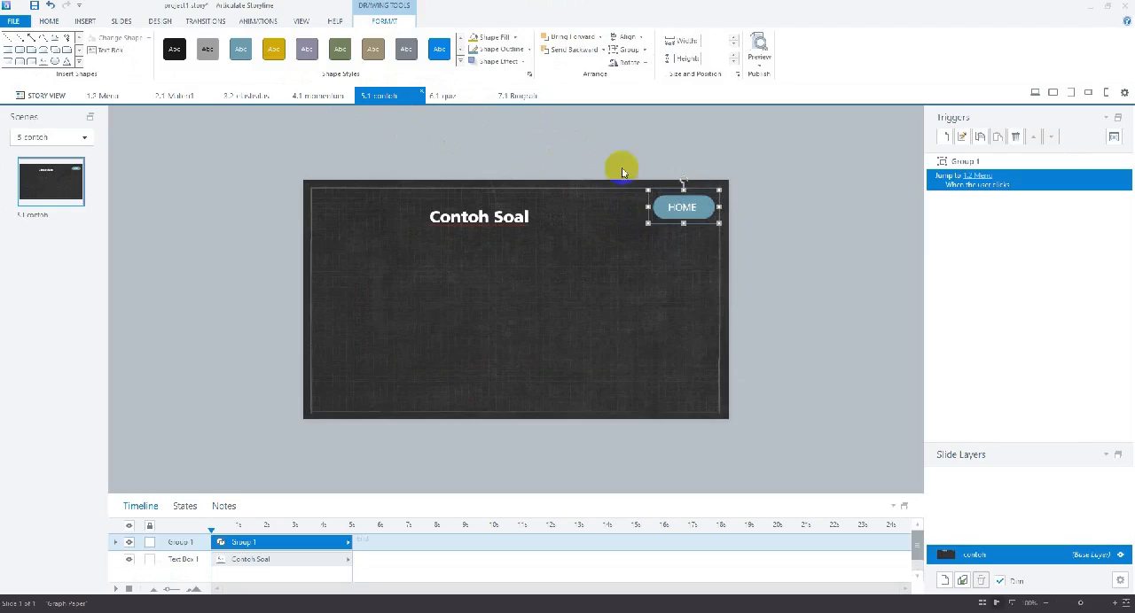
Paste the HOME button onto slide 6.1 quiz and shift it inside the border's upper-right corner, beside the QUIZ title
{"action": "left_click", "coordinate": [446, 96]}
{"action": "right_click", "coordinate": [619, 210]}
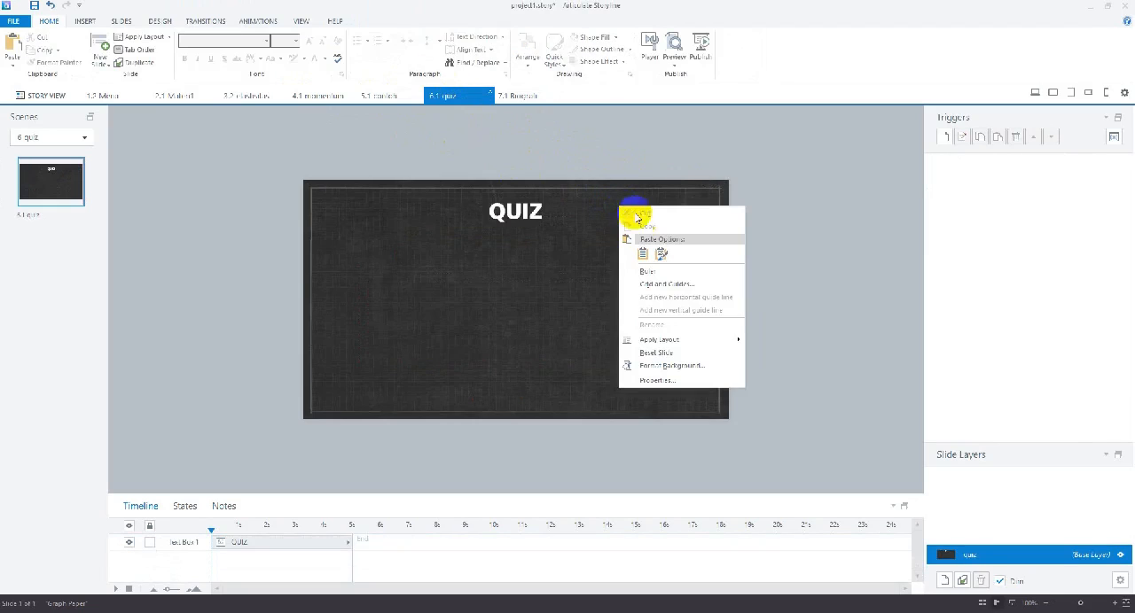
{"action": "left_click", "coordinate": [651, 246]}
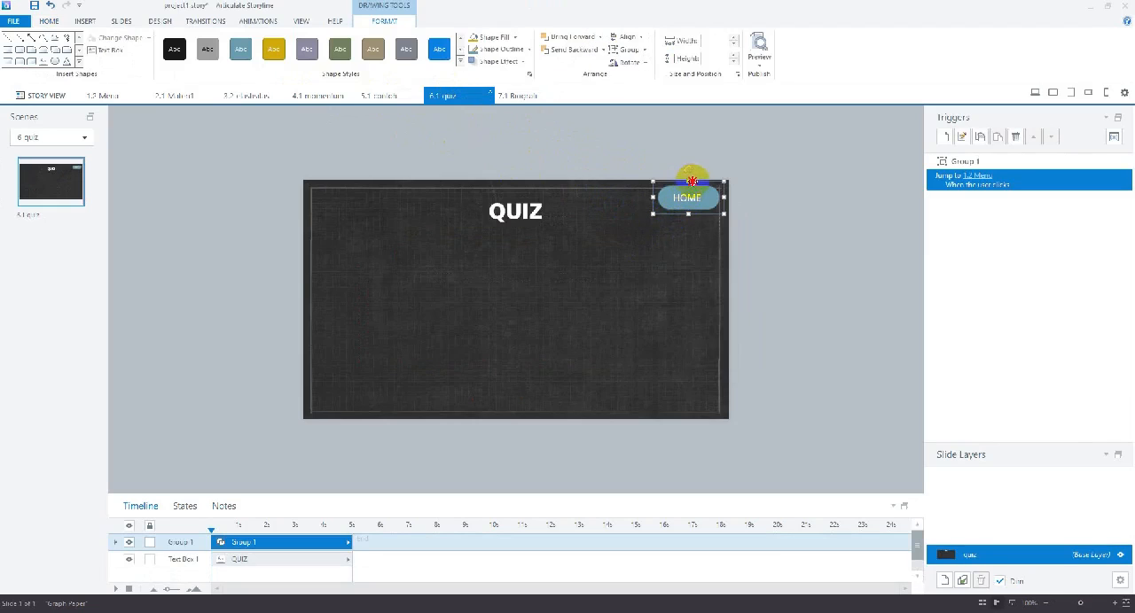
{"action": "left_click_drag", "start_coordinate": [691, 180], "coordinate": [682, 189]}
Paste the HOME button onto slide 7.1 Biografi and move it to the slide's lower-right corner inside the border
{"action": "left_click", "coordinate": [516, 95]}
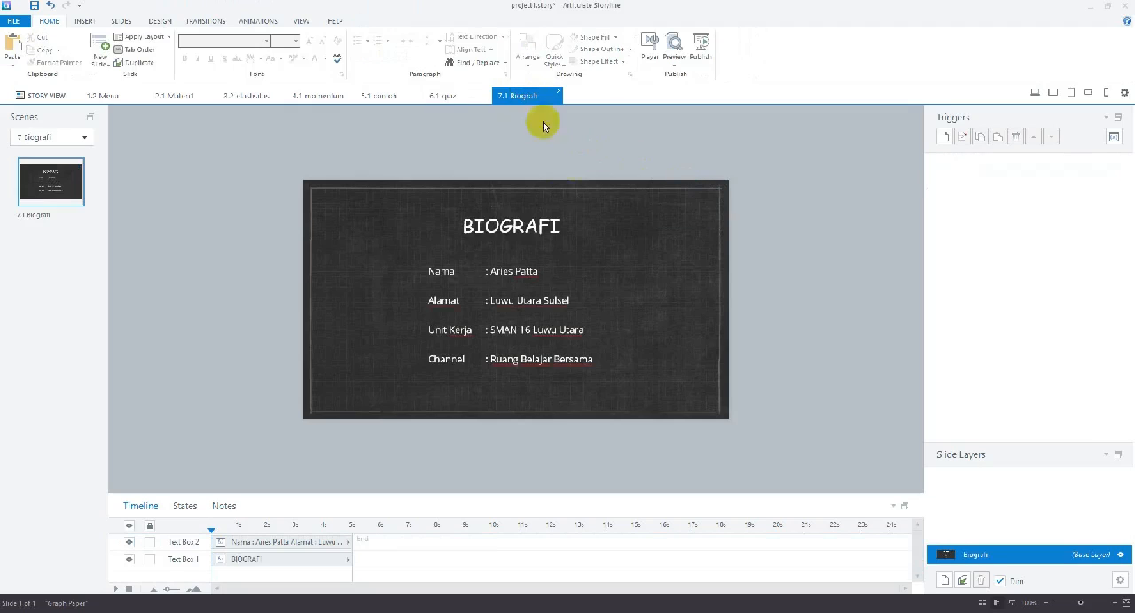
{"action": "right_click", "coordinate": [601, 233]}
{"action": "left_click", "coordinate": [635, 269]}
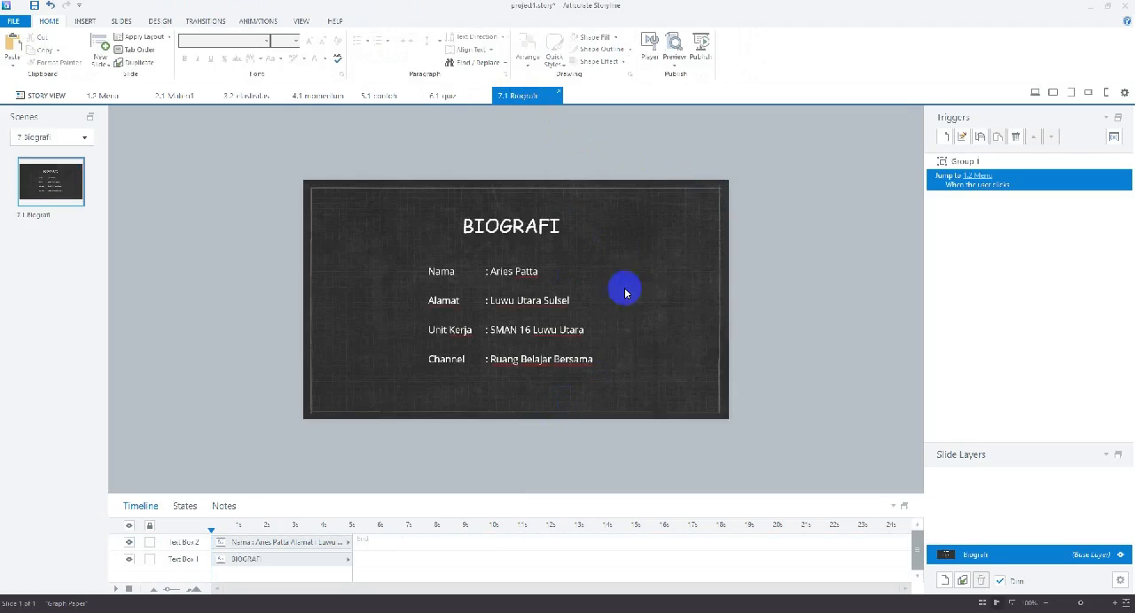
{"action": "left_click_drag", "start_coordinate": [704, 183], "coordinate": [694, 381]}
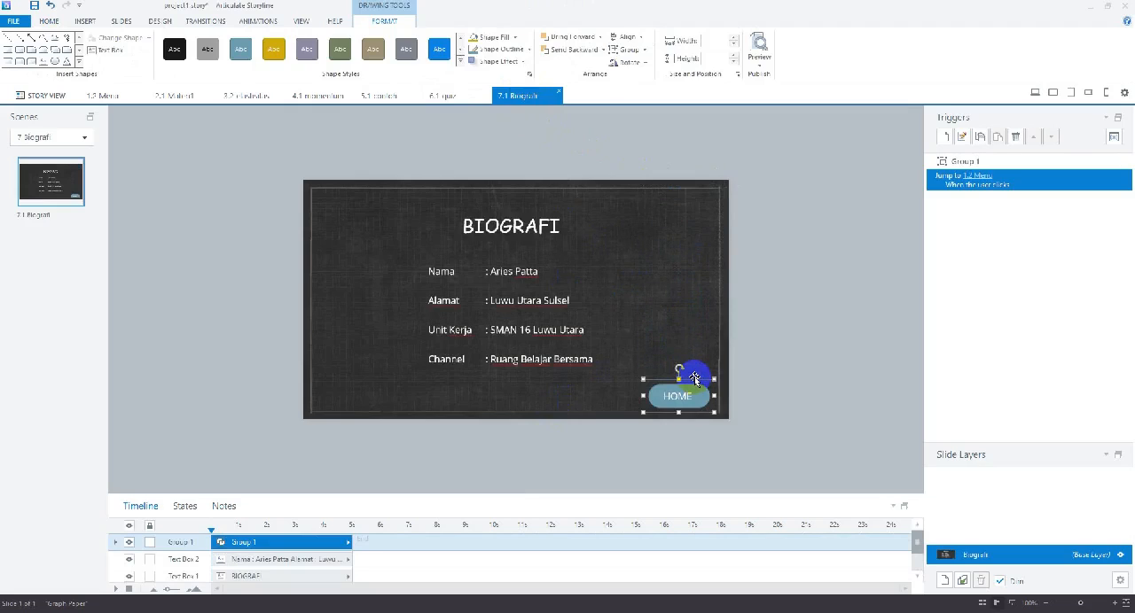
{"action": "left_click", "coordinate": [687, 325]}
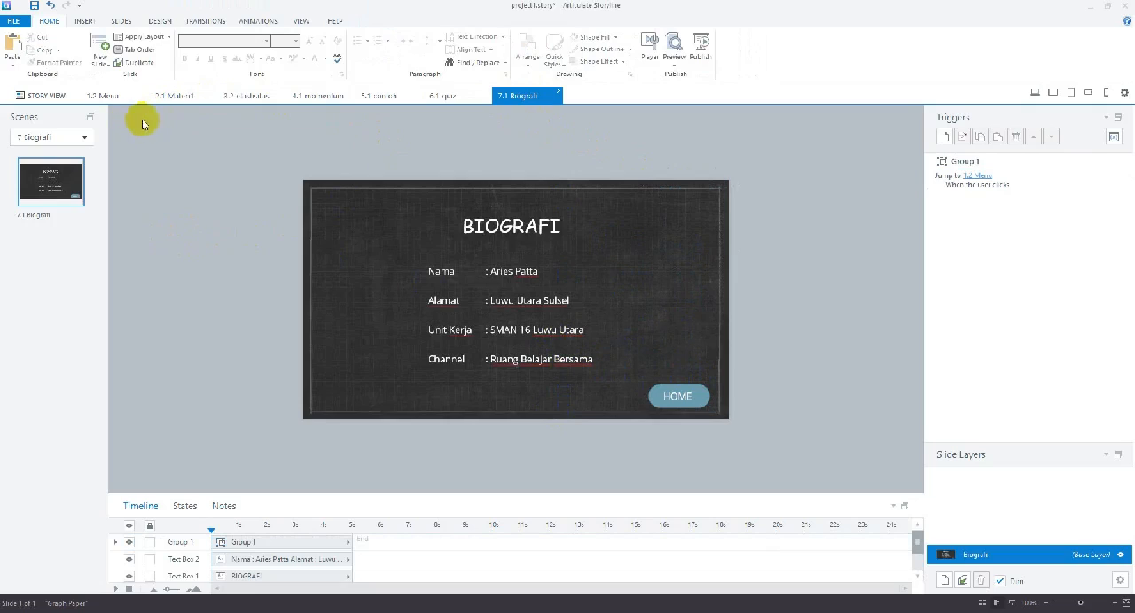
Check slides 2.1 Materi1, 3.2 elastisitas and 3.1 elastisitas for the HOME button
{"action": "left_click", "coordinate": [181, 95]}
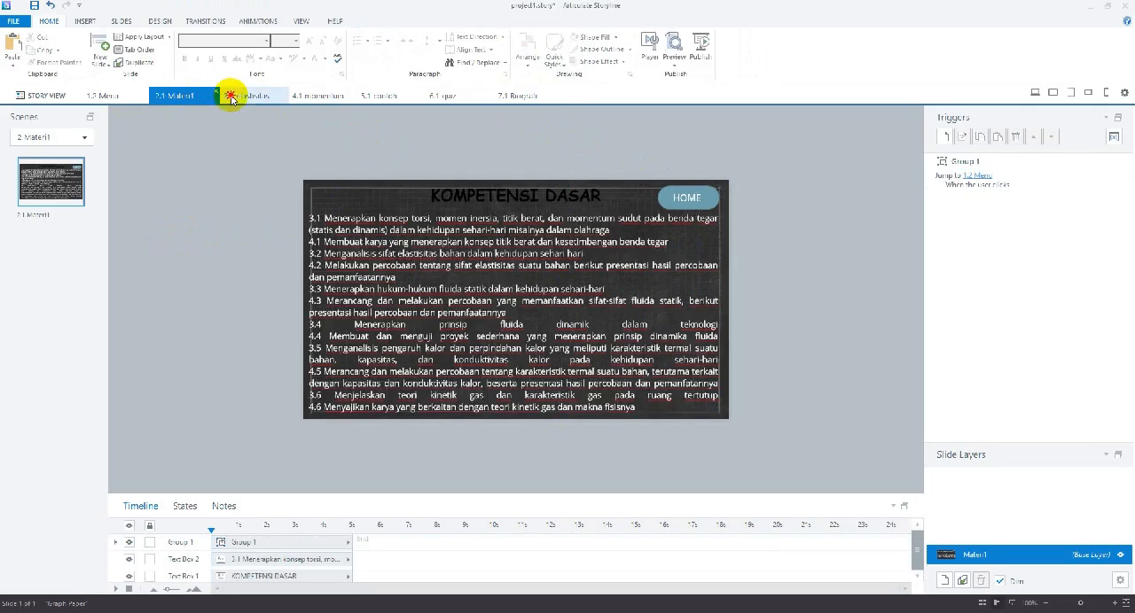
{"action": "left_click", "coordinate": [229, 96]}
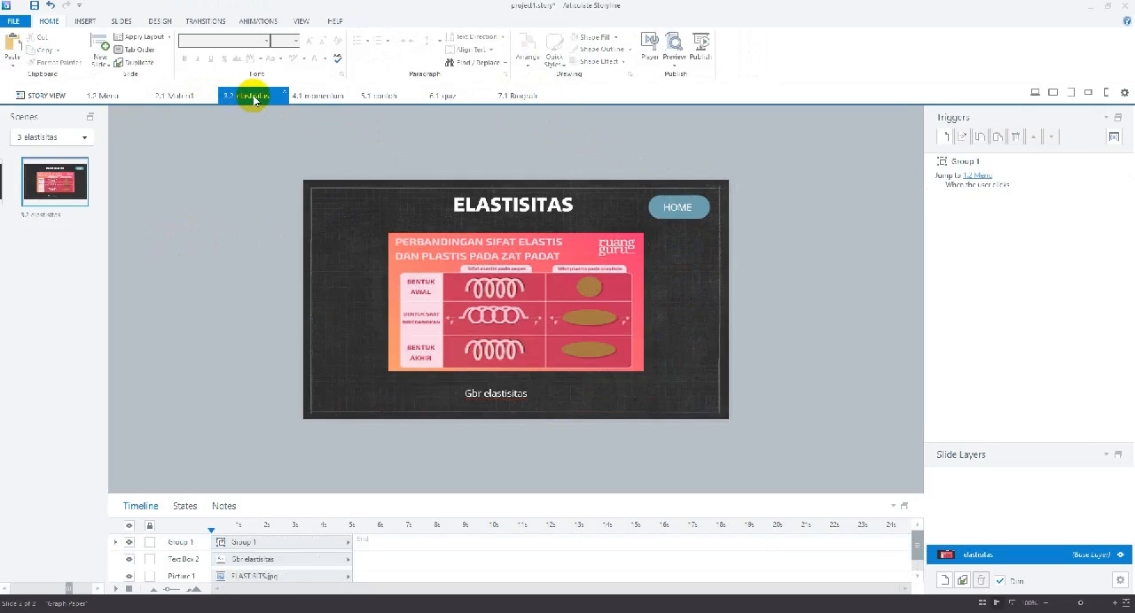
{"action": "left_click", "coordinate": [2, 177]}
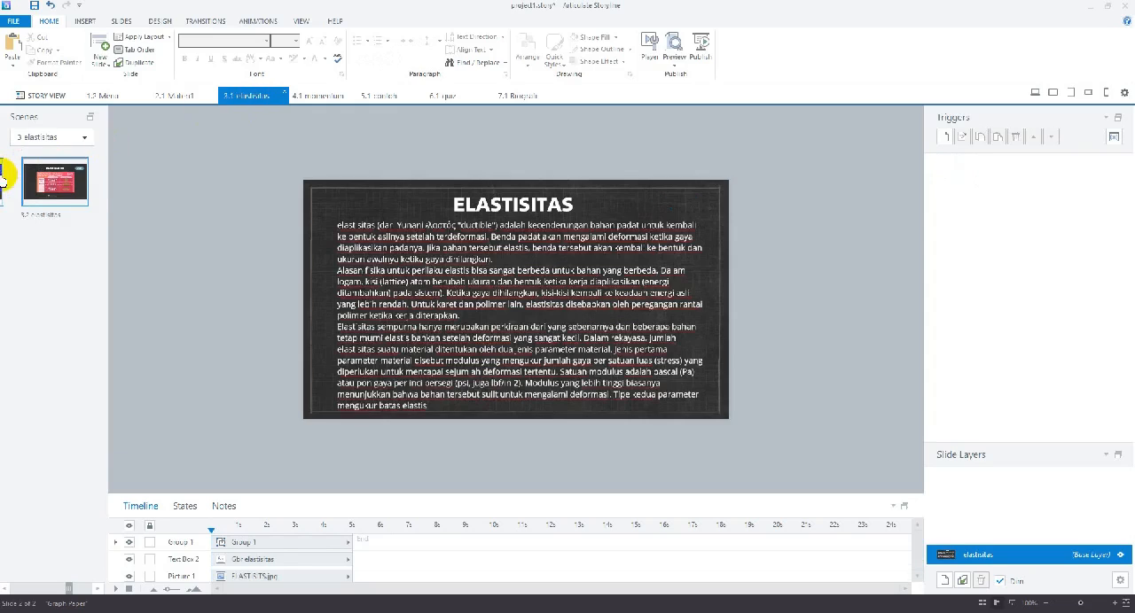